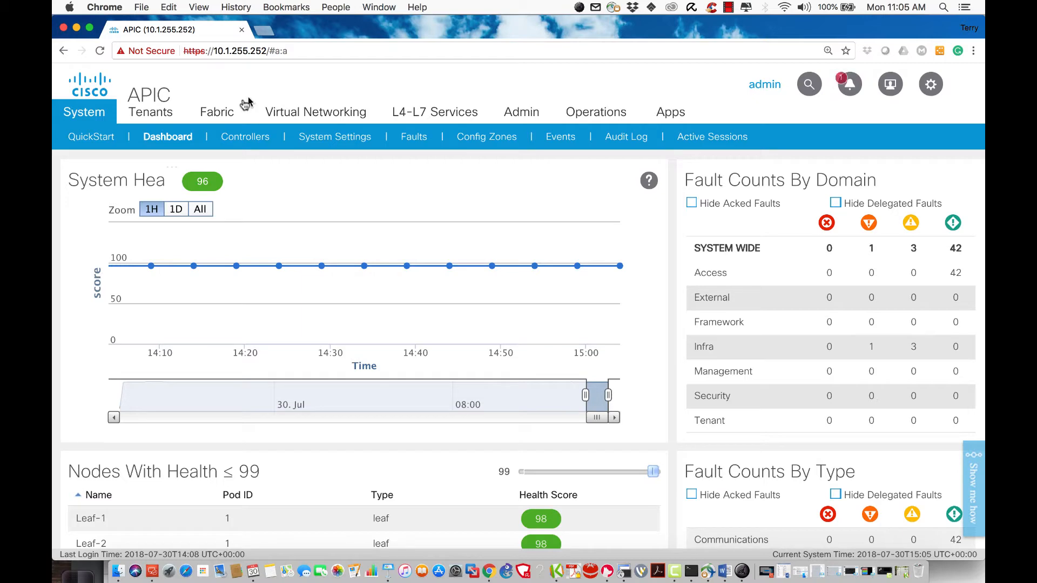
Open the Link Level policies under the interface policies of the fabric's access policies
click(210, 114)
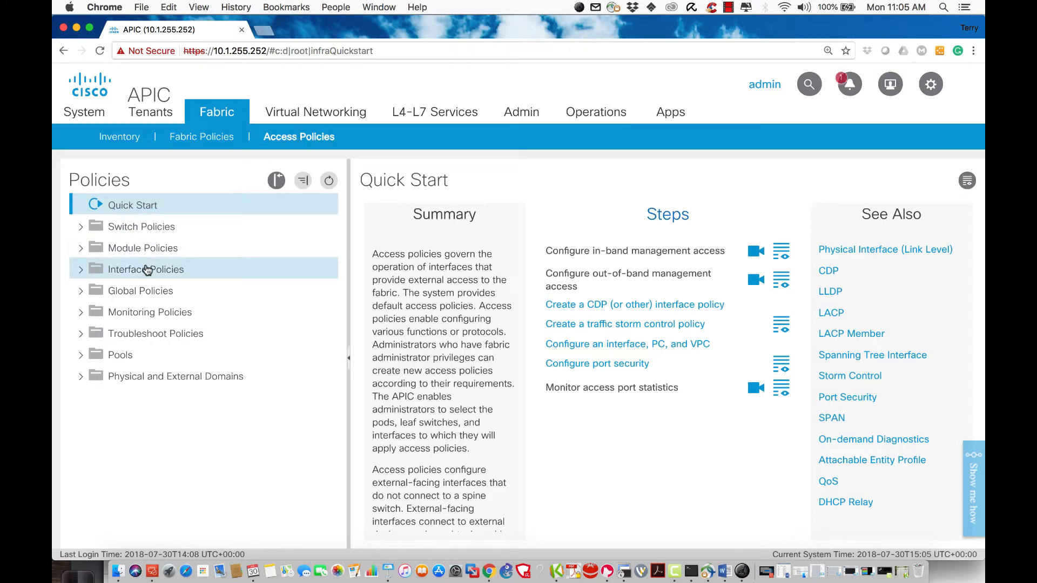
click(88, 273)
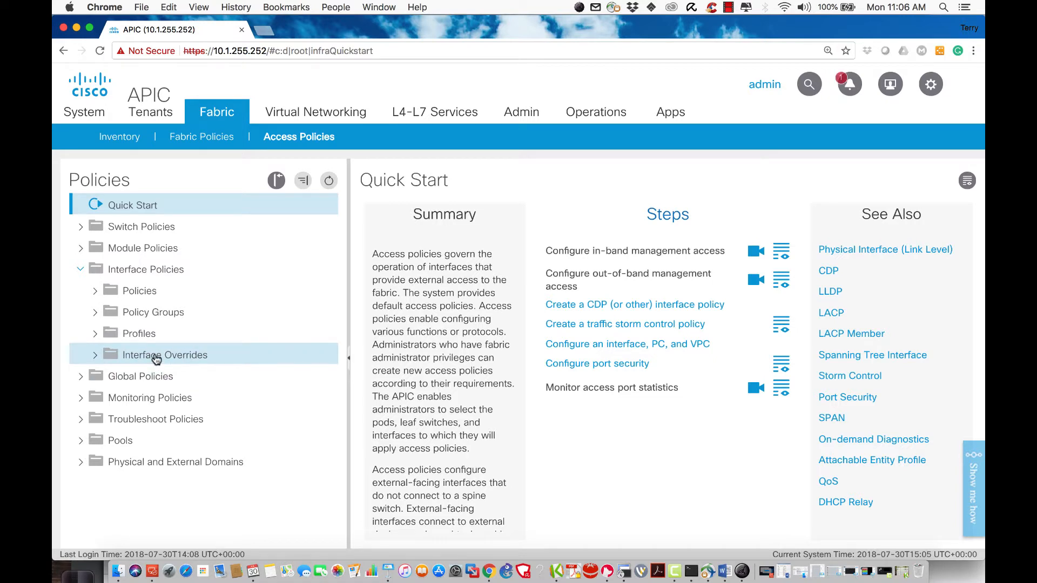
click(98, 292)
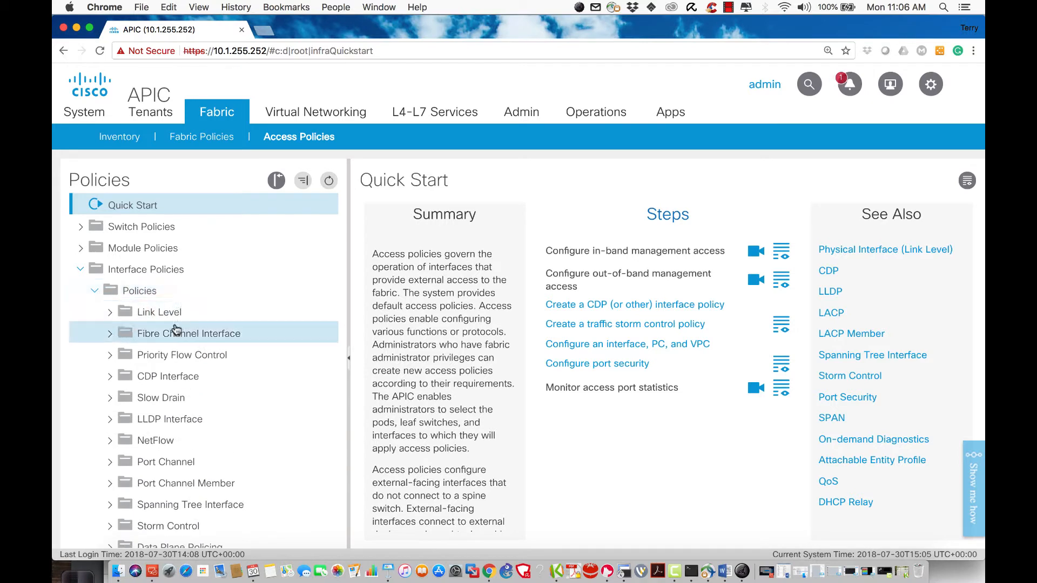
scroll(174, 326, down, 5)
scroll(176, 329, up, 3)
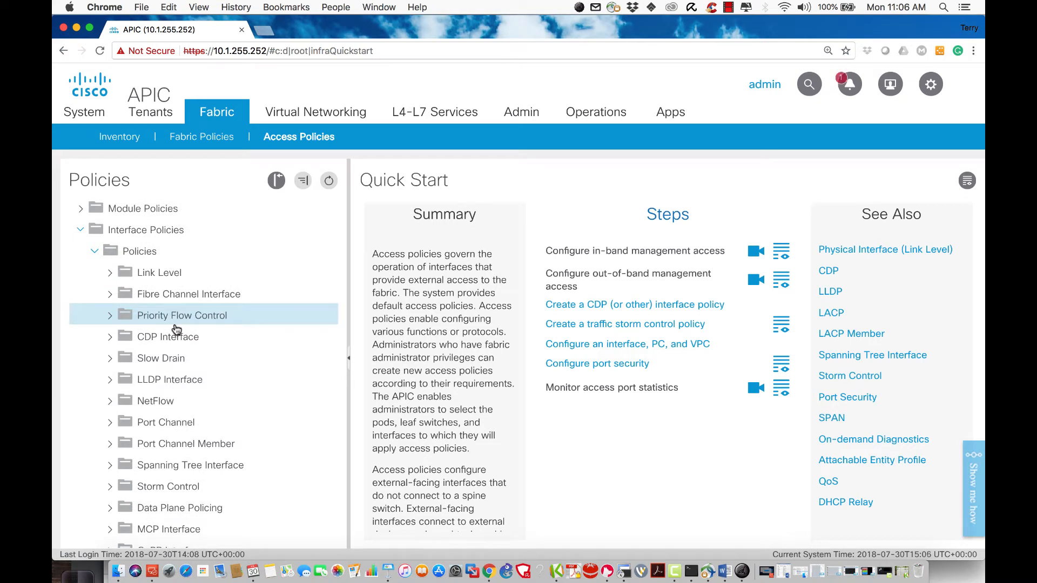
click(110, 274)
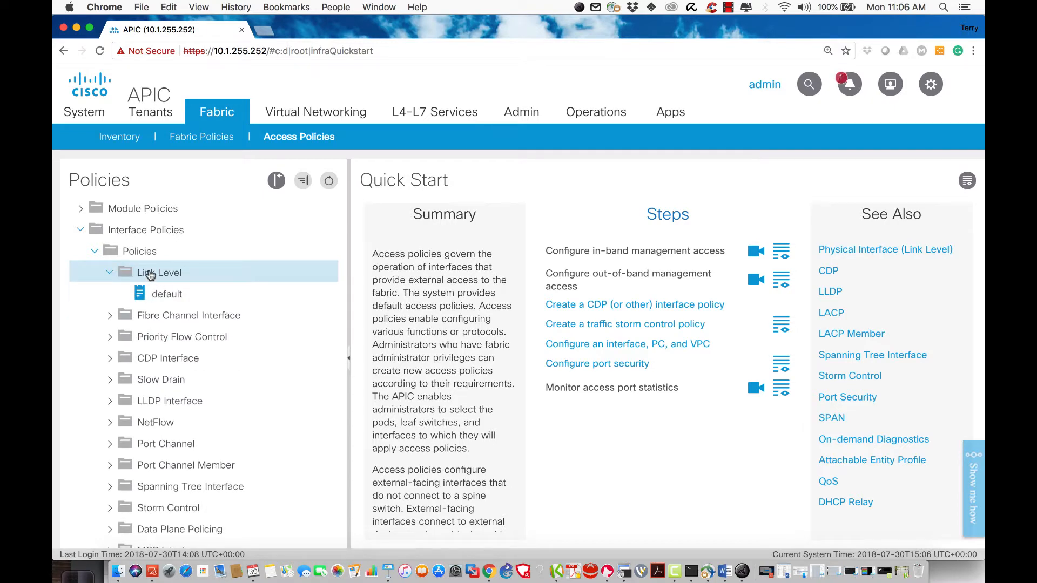
click(150, 274)
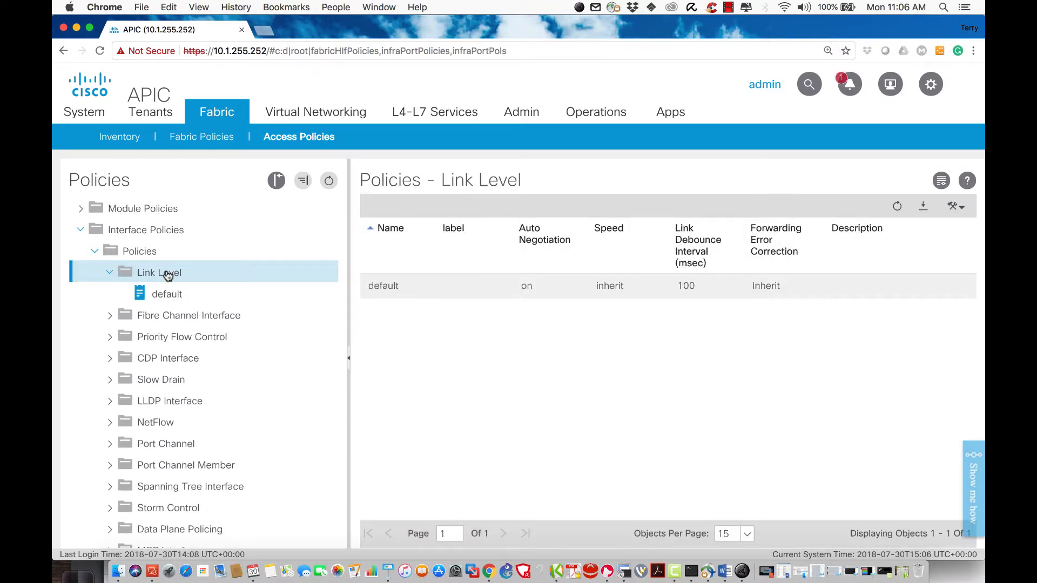
Start a new link level policy with the name prefix DEMO- and set its speed to 10 Gbps
right_click(167, 271)
click(203, 286)
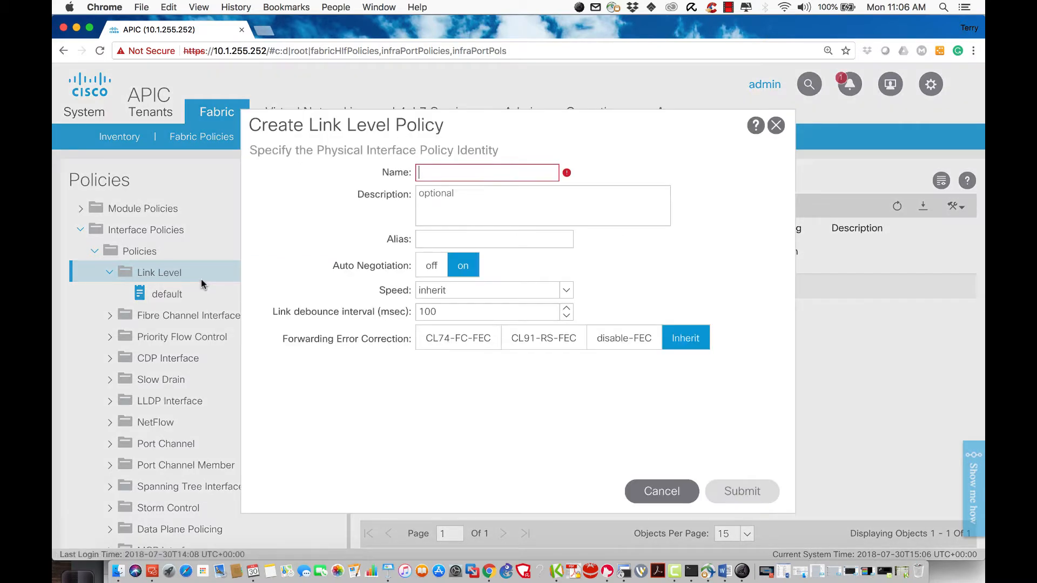
text(DEMO-)
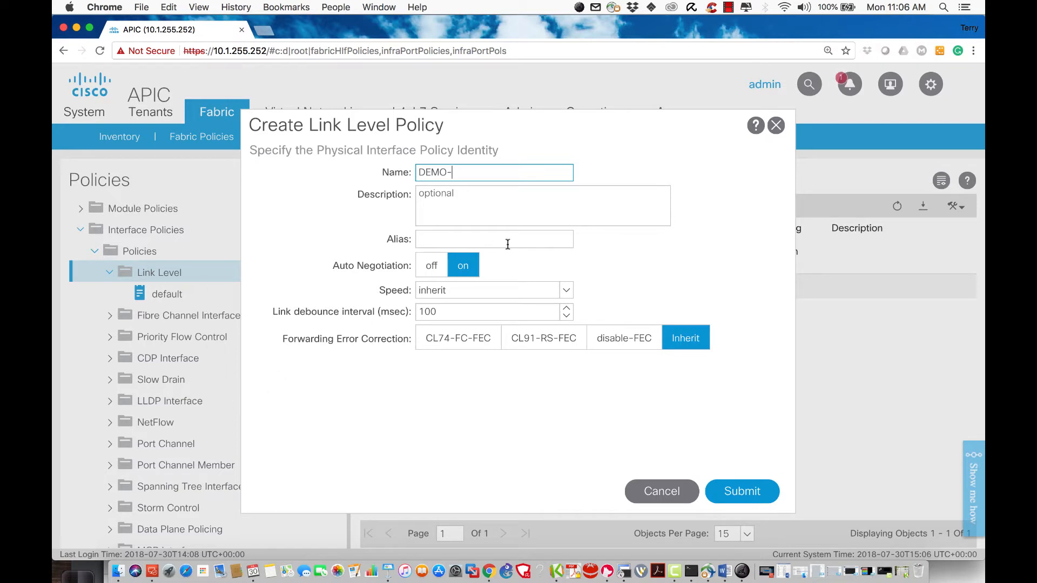
click(472, 295)
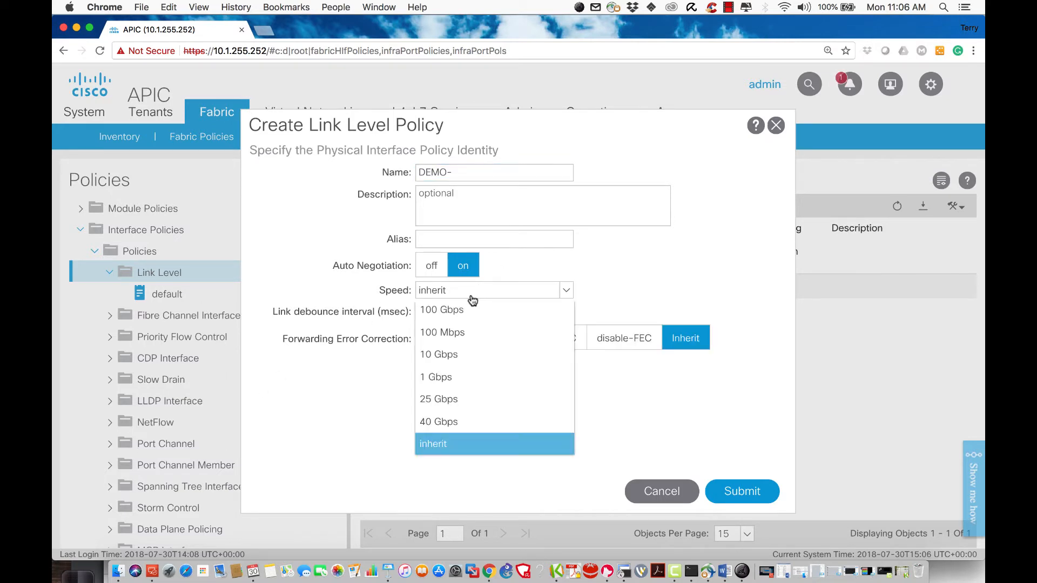
click(435, 357)
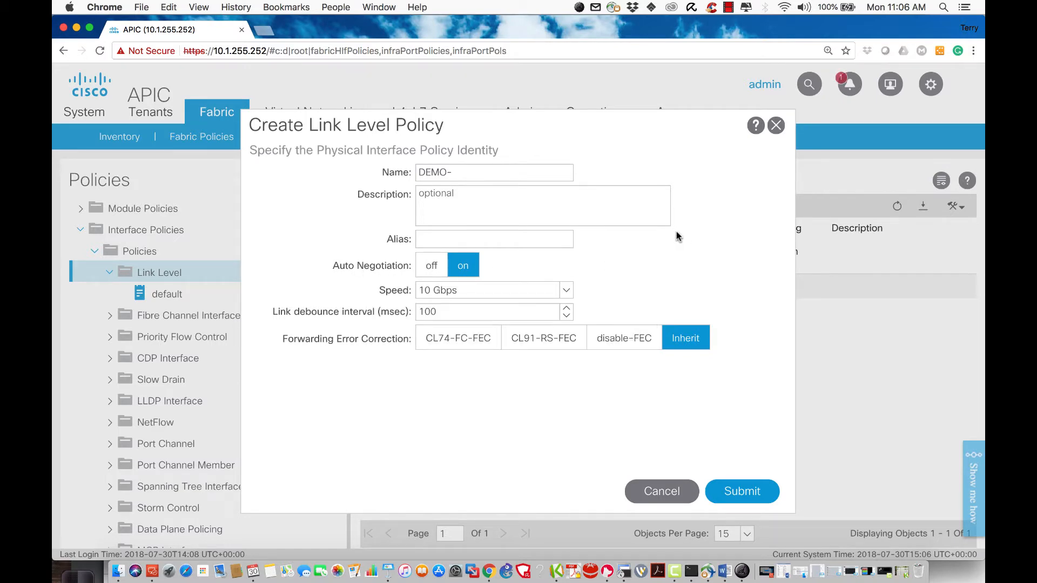
Complete the new link level policy's name as DEMO-10G-AUTO and submit the policy
click(455, 172)
text(A)
key(BackSpace)
text(10)
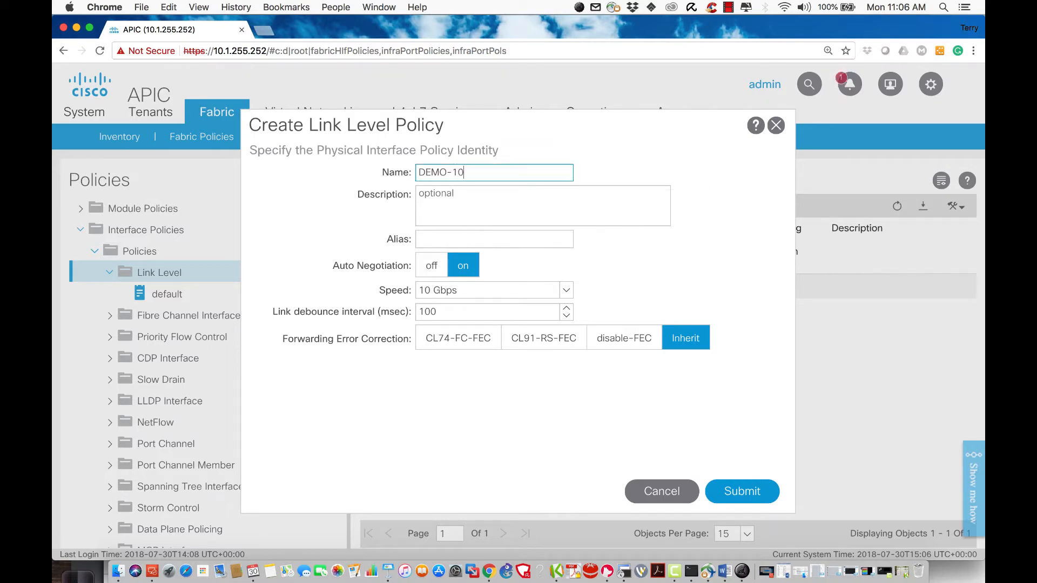
text(G-AUTO-ON)
key(BackSpace)
key(BackSpace)
key(BackSpace)
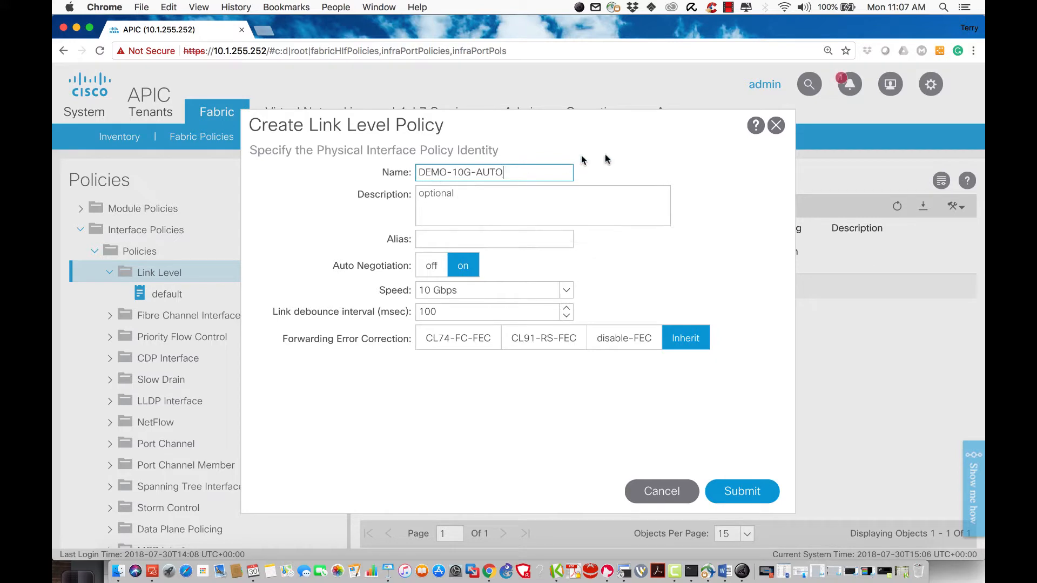
click(740, 493)
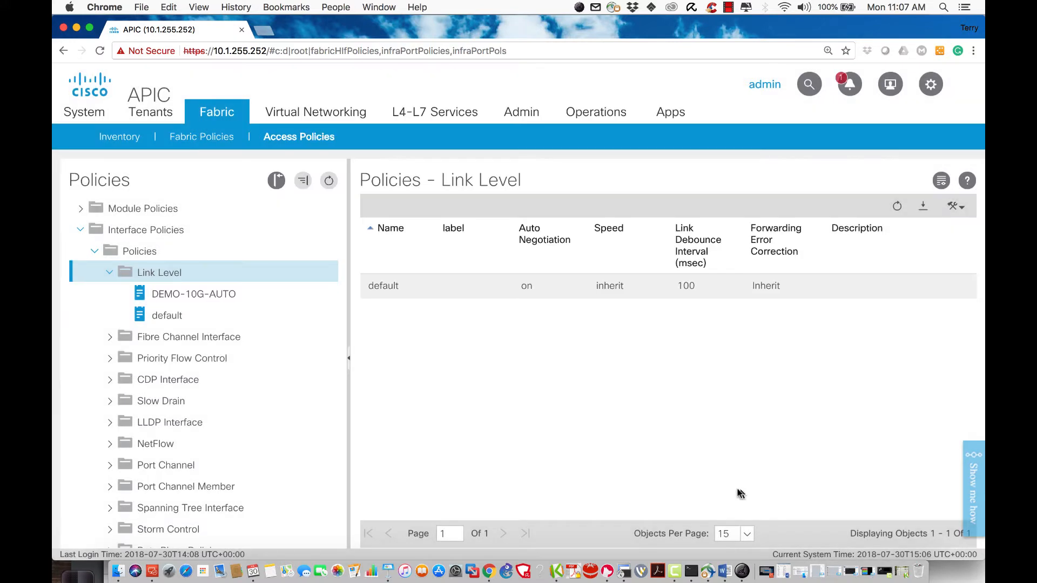
Create another link level policy named DEMO-1G-AUTO with auto negotiation on
click(158, 278)
text(D)
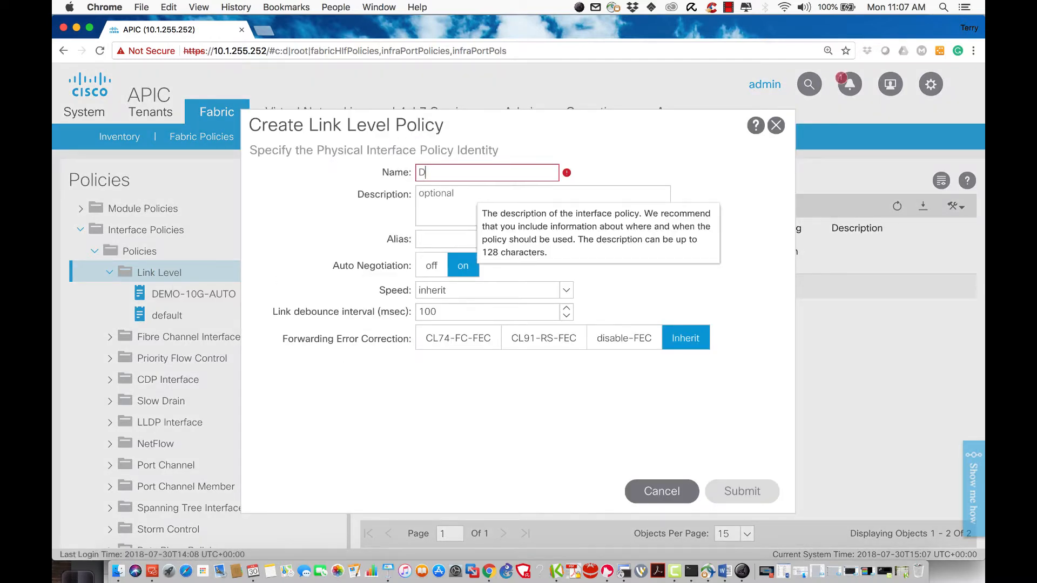
text(EMO-1G)
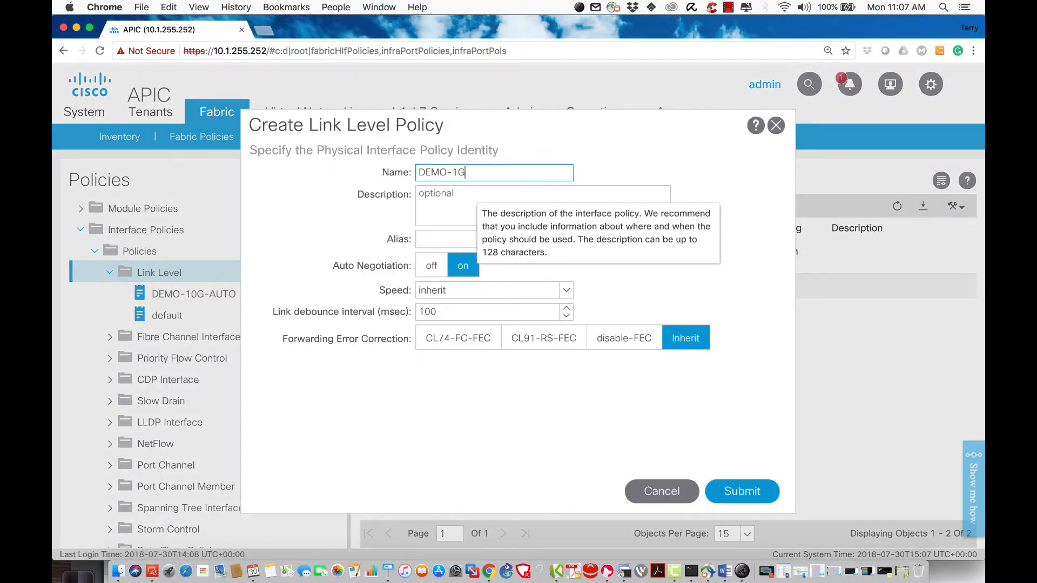
text(-AUTO)
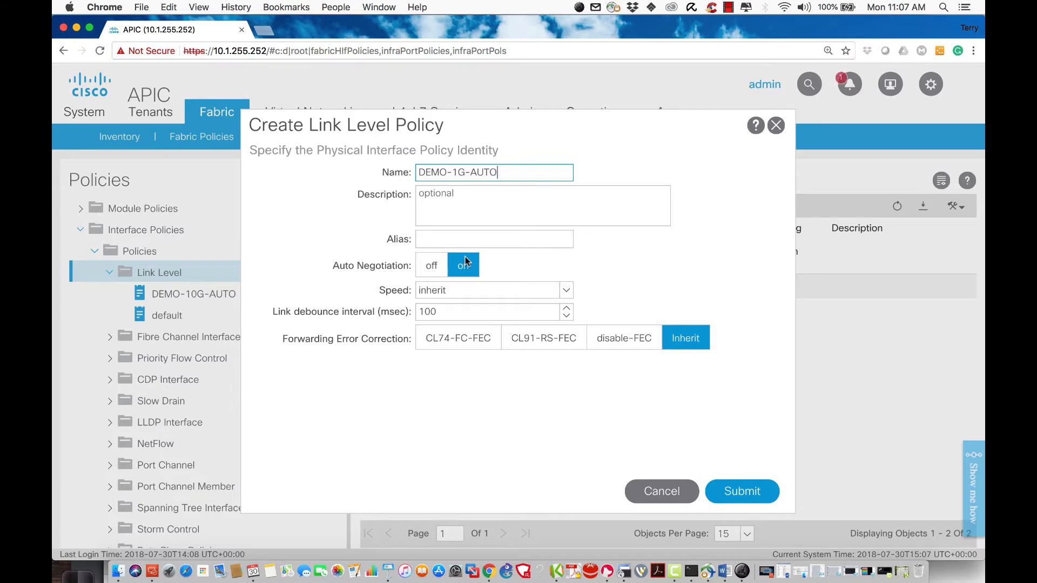
click(466, 263)
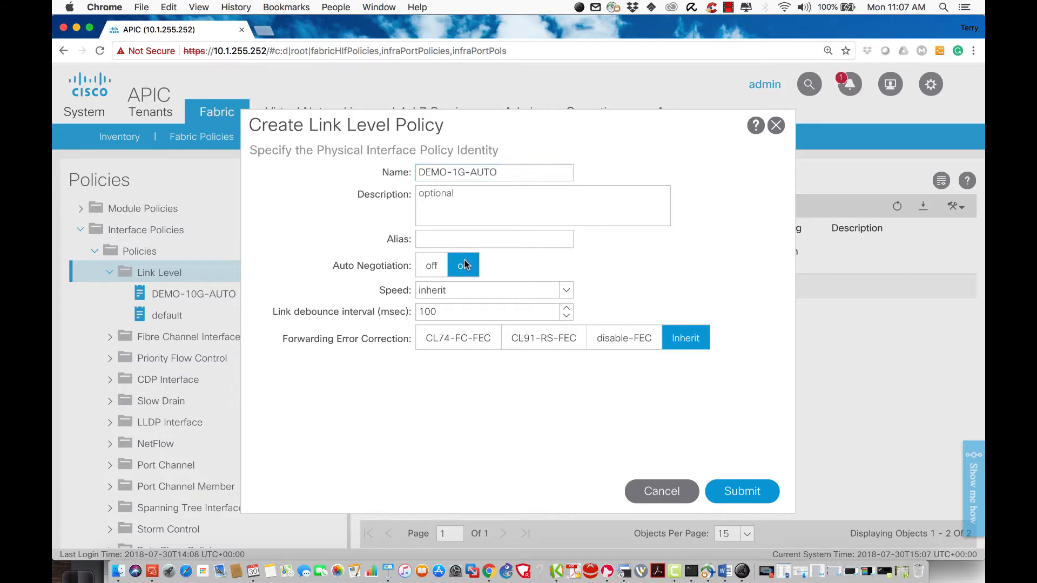
click(751, 498)
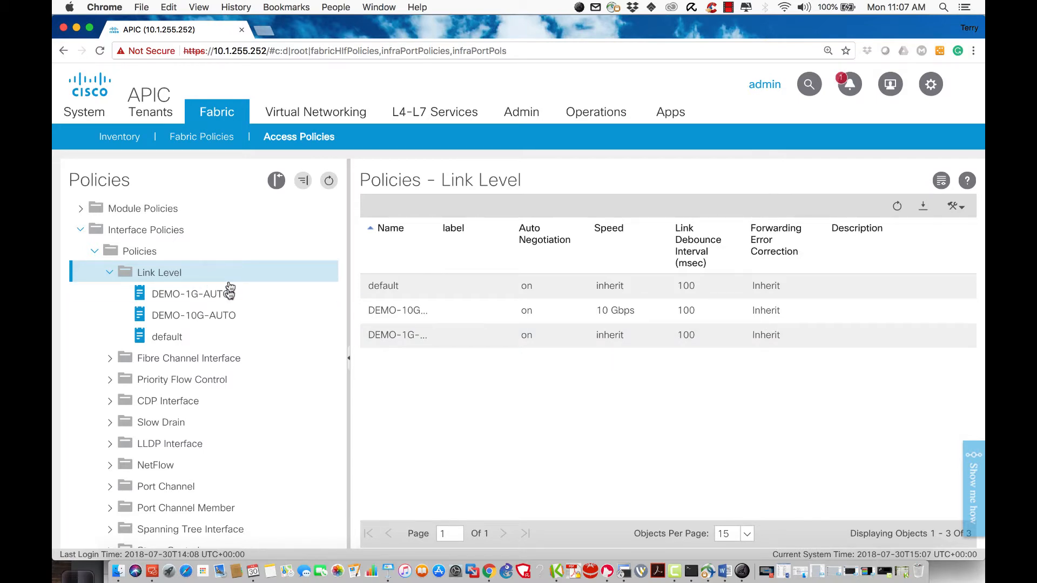
Set the DEMO-1G-AUTO policy's speed to 1 Gbps, submit the changes and return to the Link Level policy list
click(180, 300)
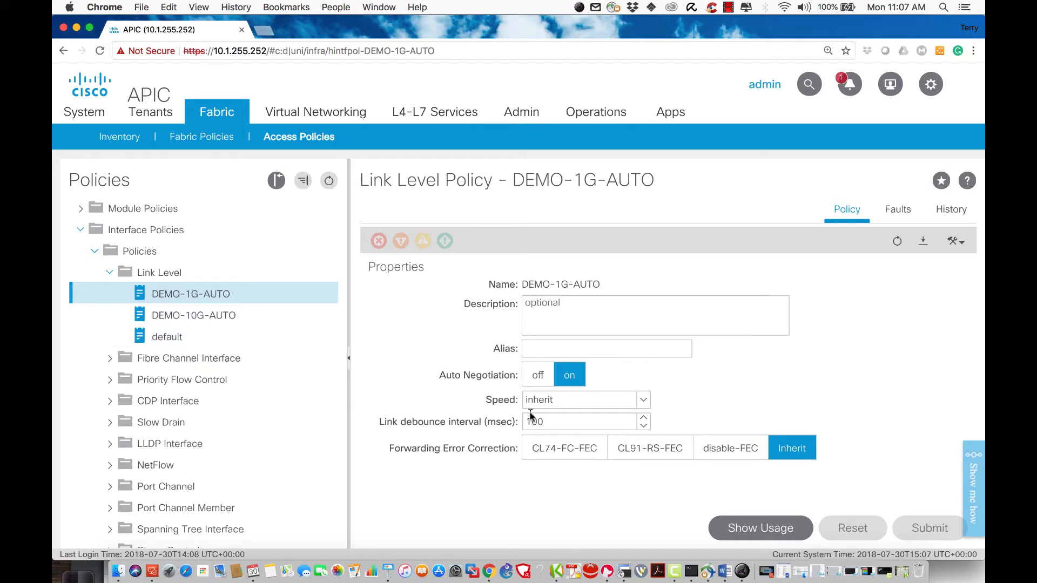
click(571, 407)
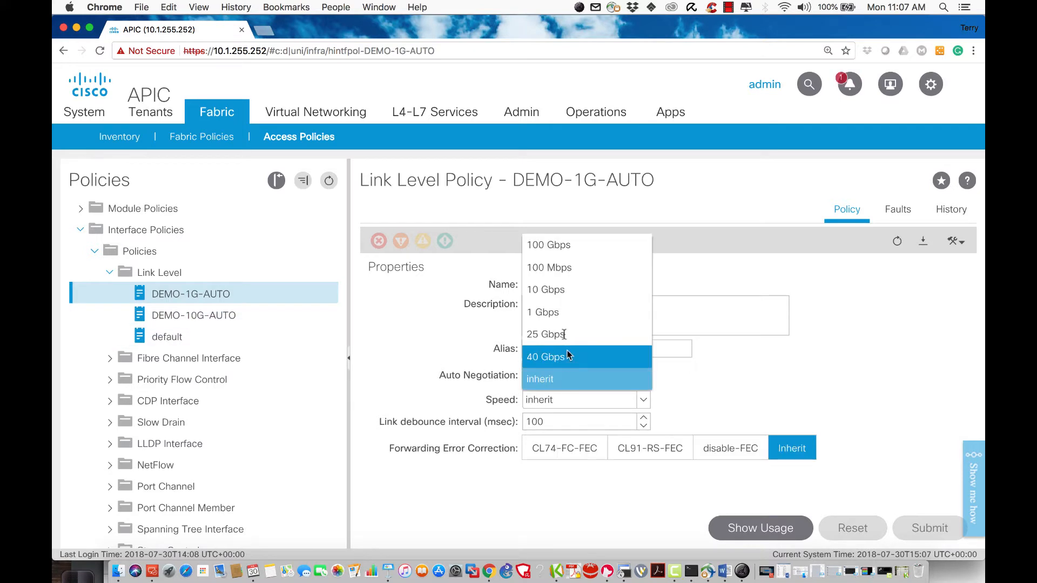
click(556, 313)
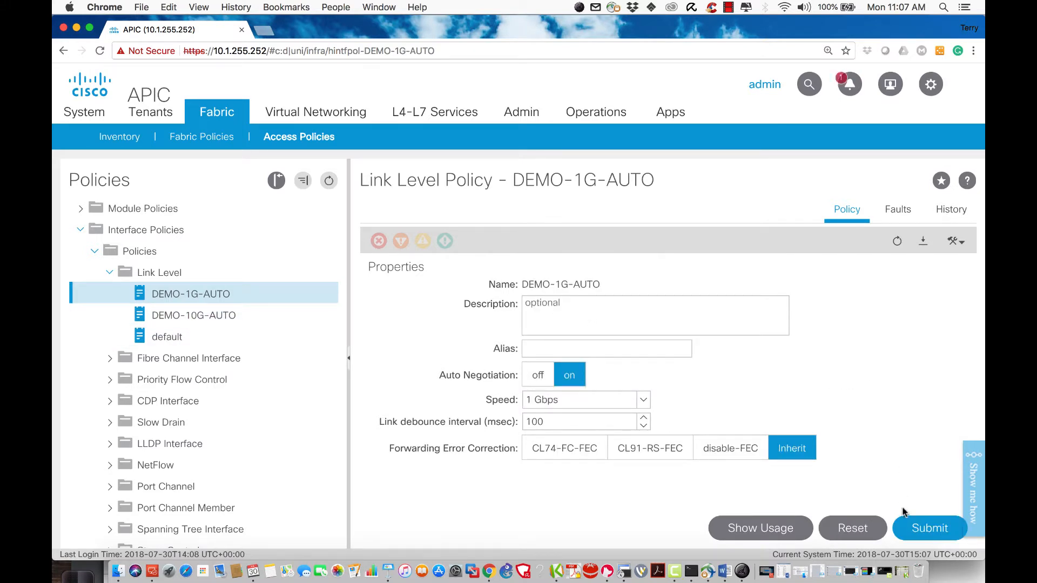
click(927, 532)
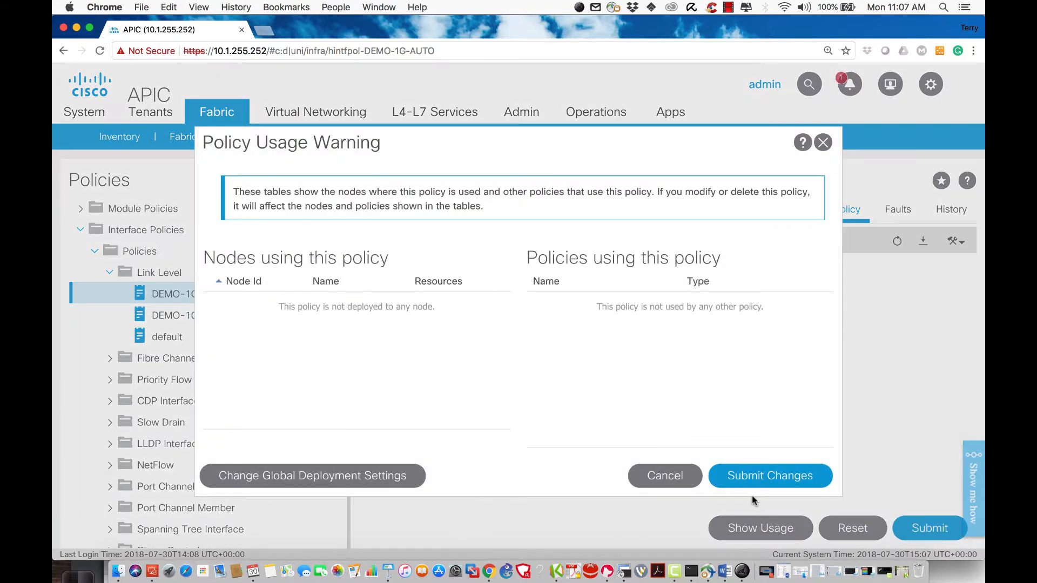
click(748, 476)
click(162, 272)
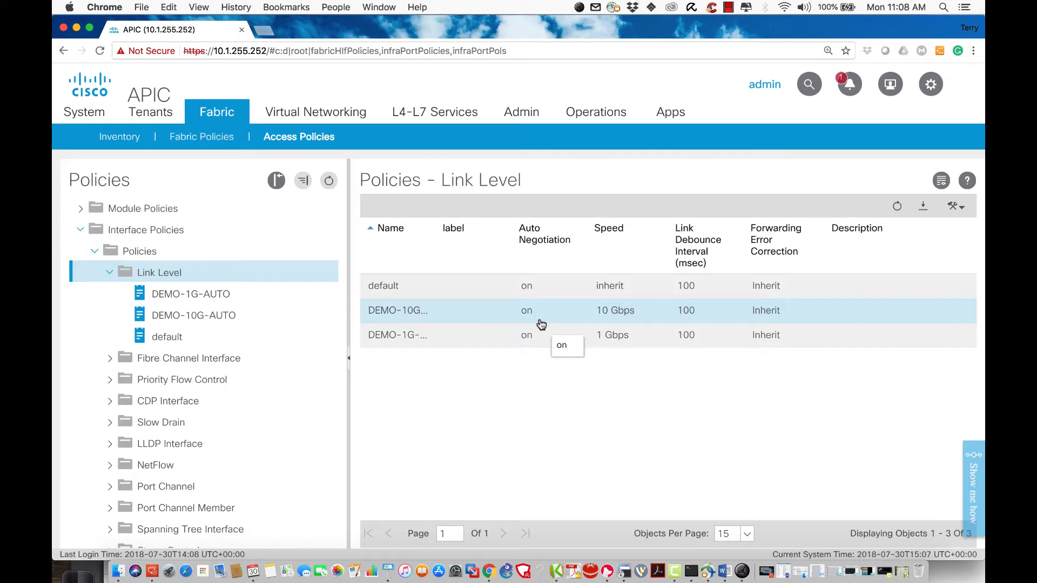
Examine the admin state of the default CDP interface policy
scroll(243, 405, down, 4)
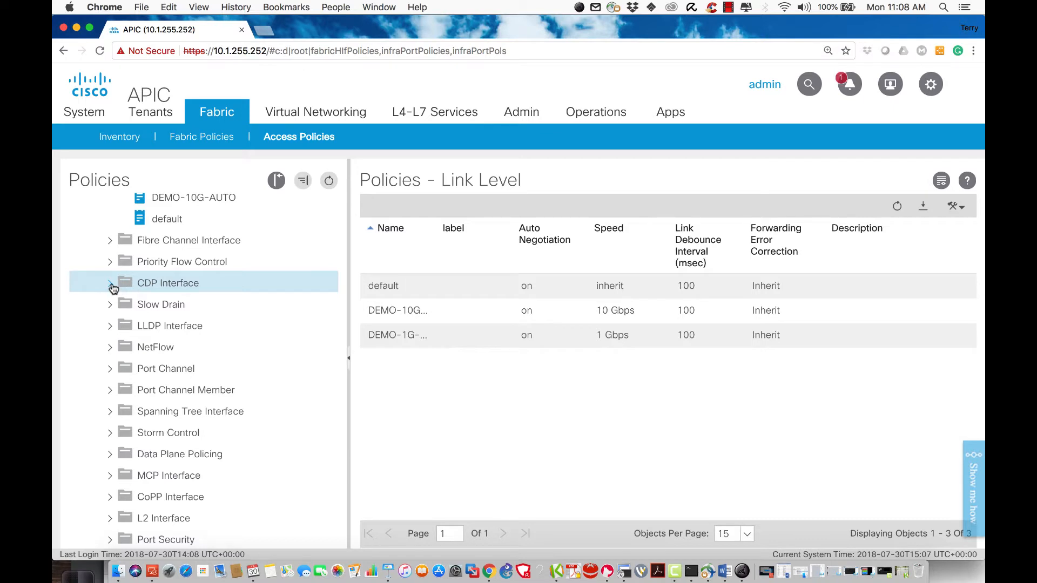
click(111, 284)
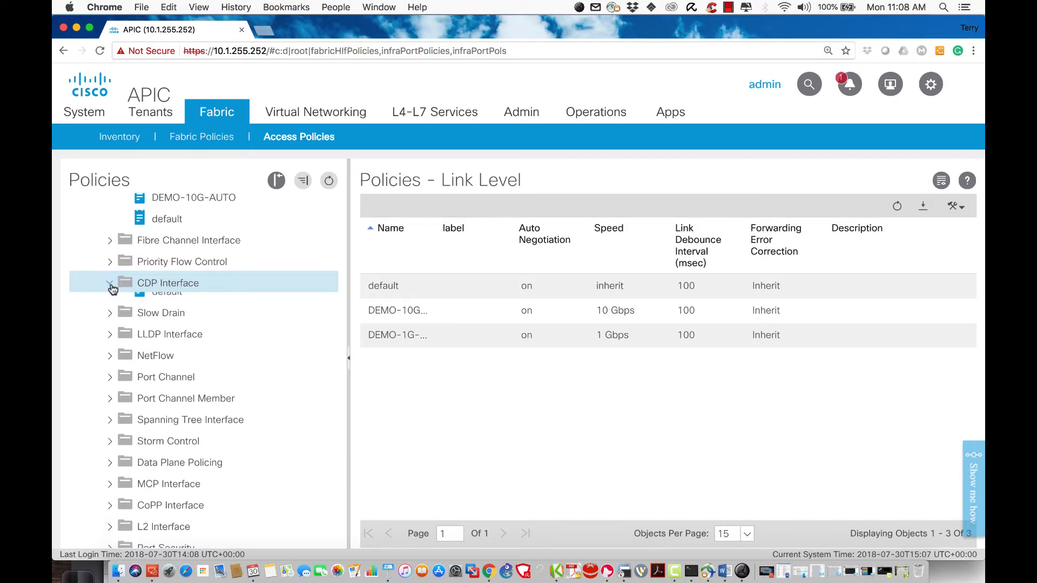
click(172, 287)
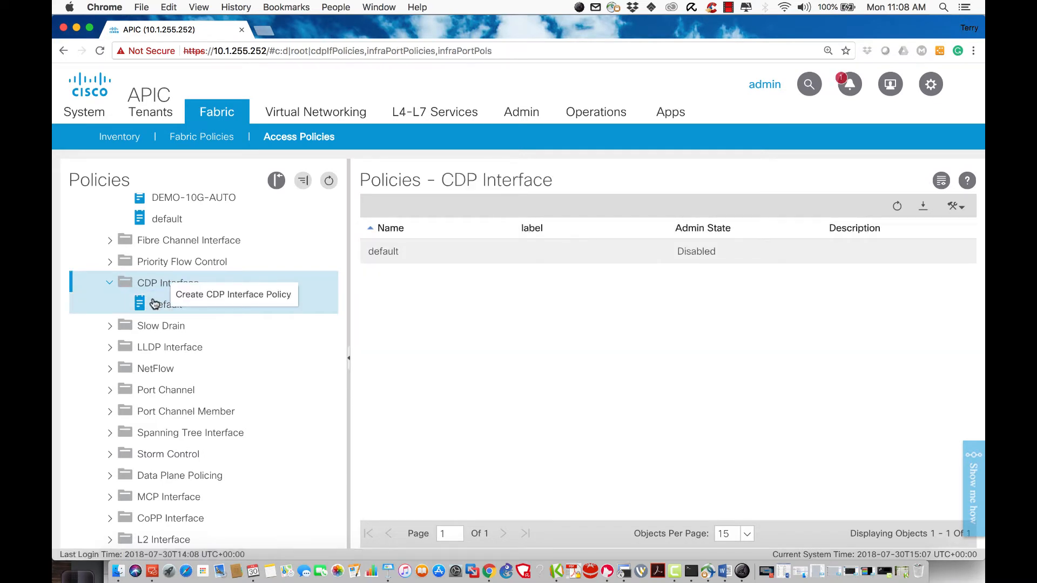
click(154, 304)
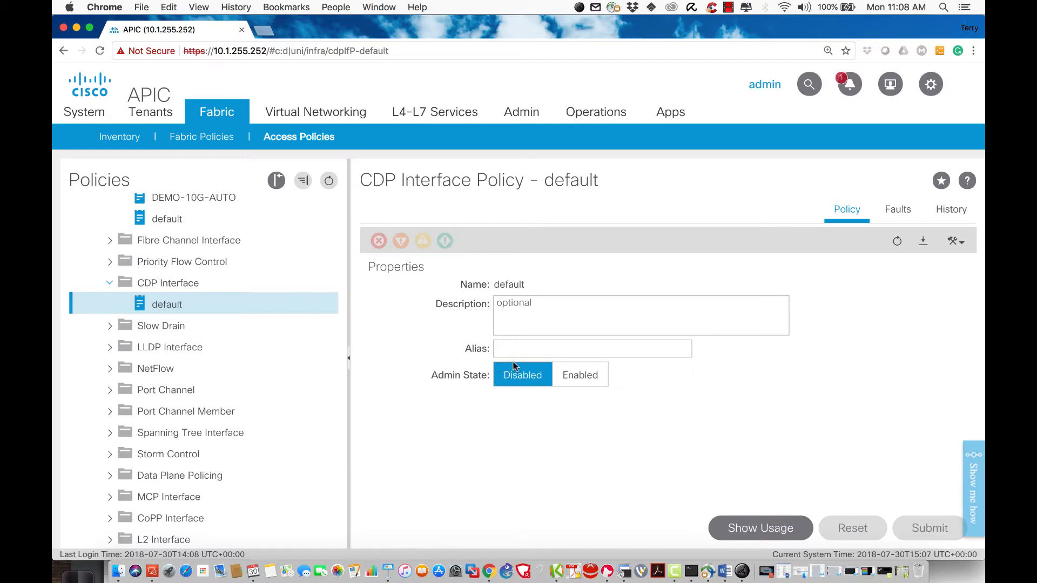
Create a CDP interface policy named DEMO-CDP-ON with its admin state enabled
click(147, 290)
right_click(148, 291)
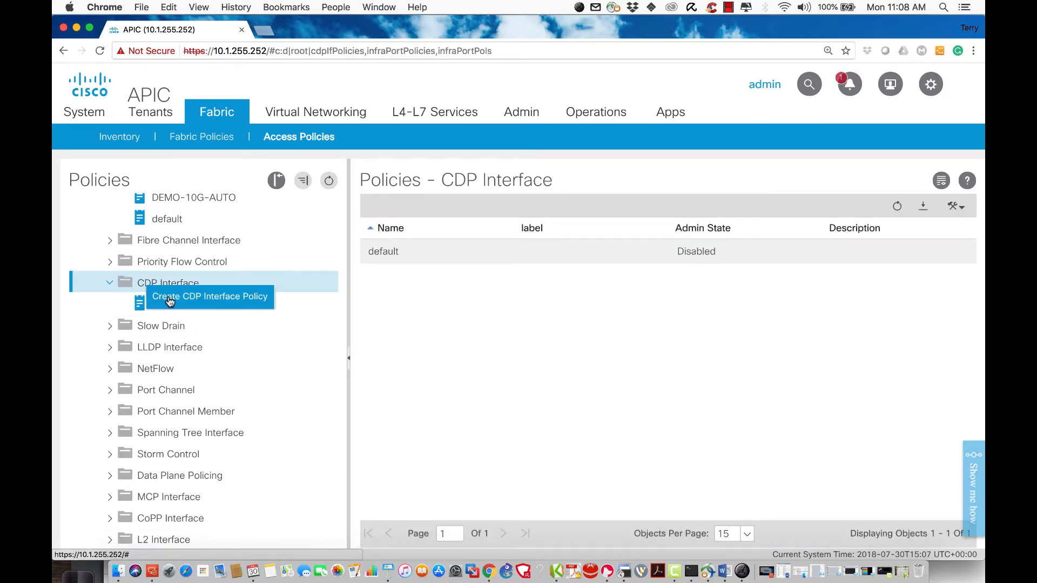
click(169, 298)
text(DOEM)
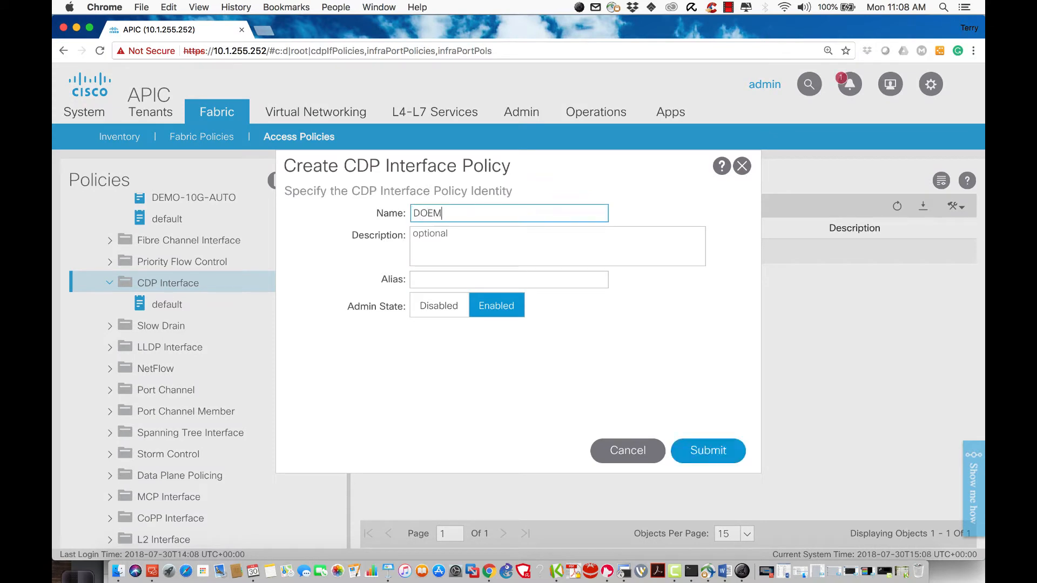
key(BackSpace)
key(BackSpace)
key(BackSpace)
text(EMO-CD)
text(P0)
text(ON)
click(705, 454)
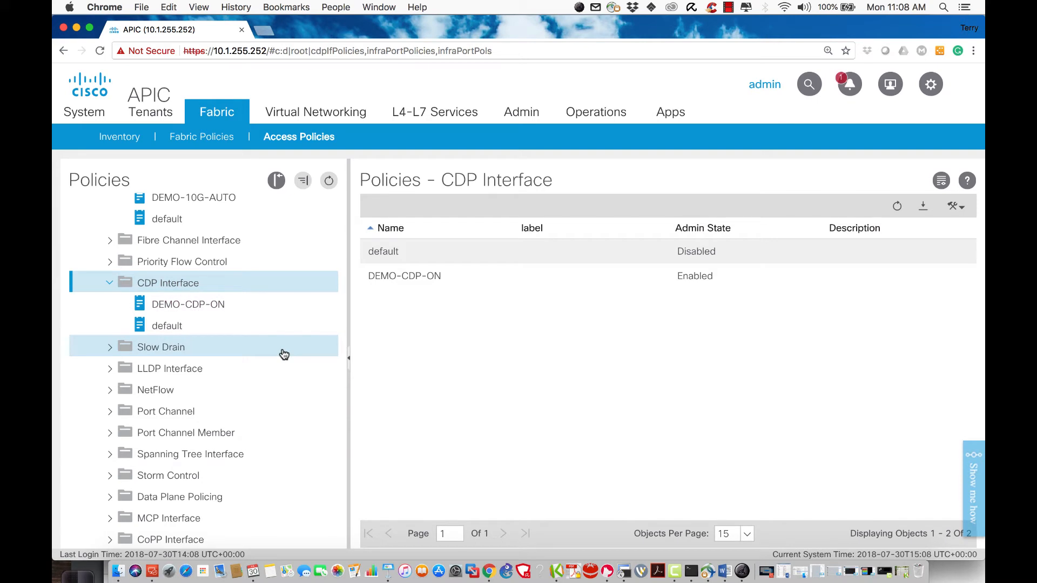
Examine the receive and transmit states of the default LLDP interface policy
scroll(284, 355, down, 1)
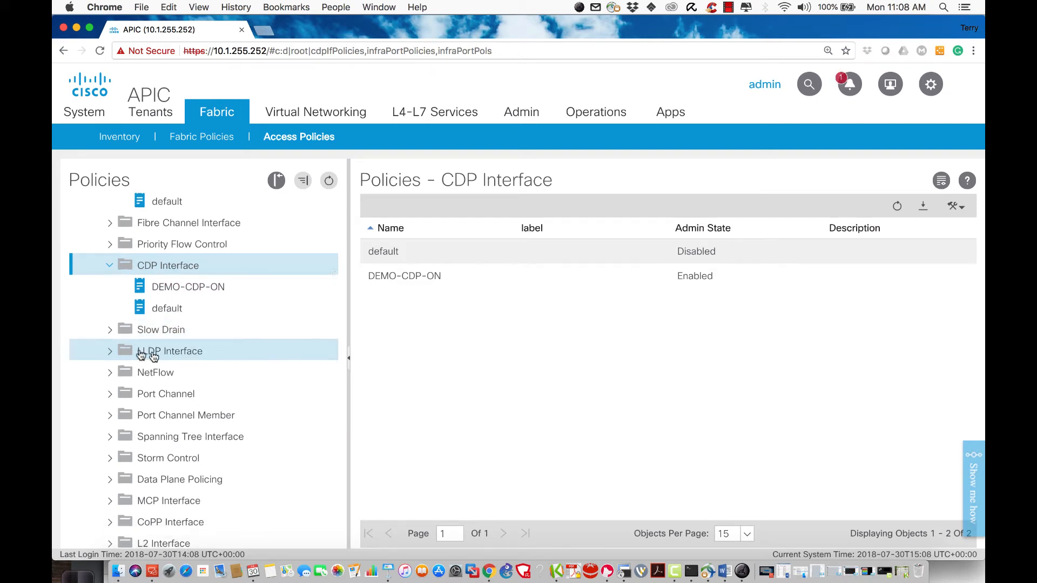
click(109, 352)
click(154, 372)
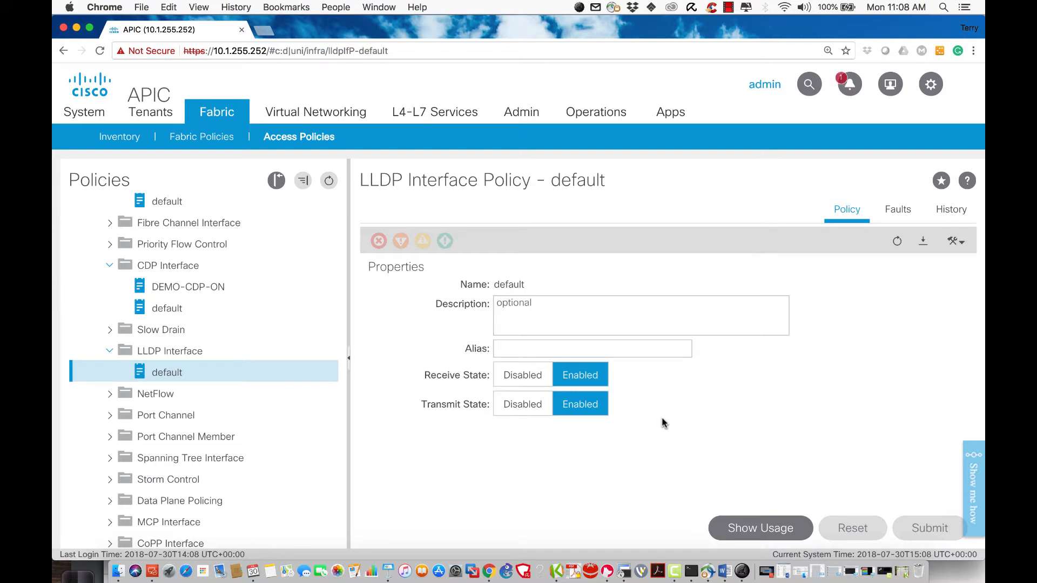
Create an LLDP interface policy named DEMO-LLDP-OFF with both the receive and transmit states disabled
click(154, 354)
right_click(154, 354)
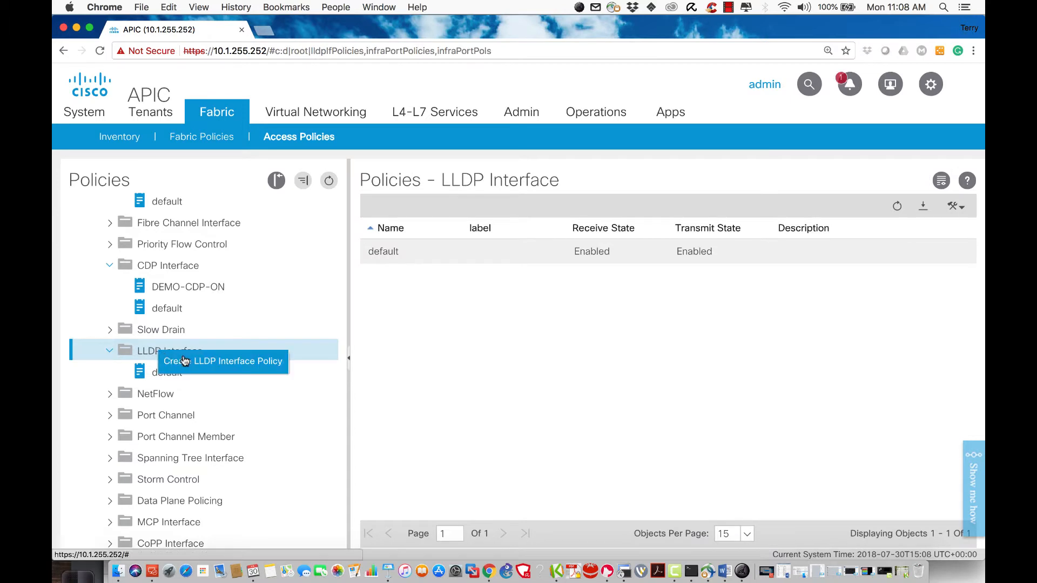
click(184, 359)
text(EMO)
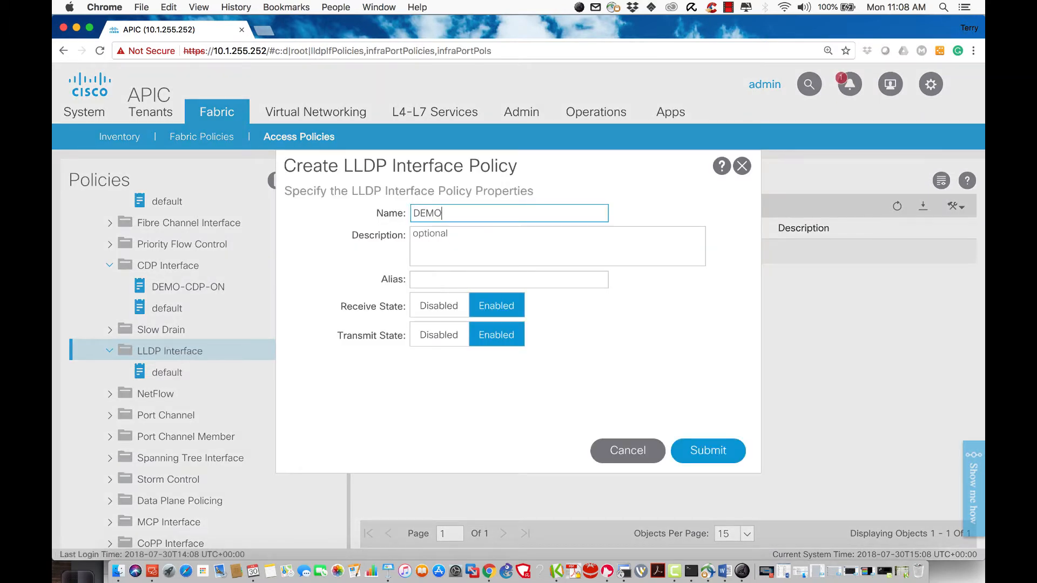
text(-CLDP-OFF)
click(444, 308)
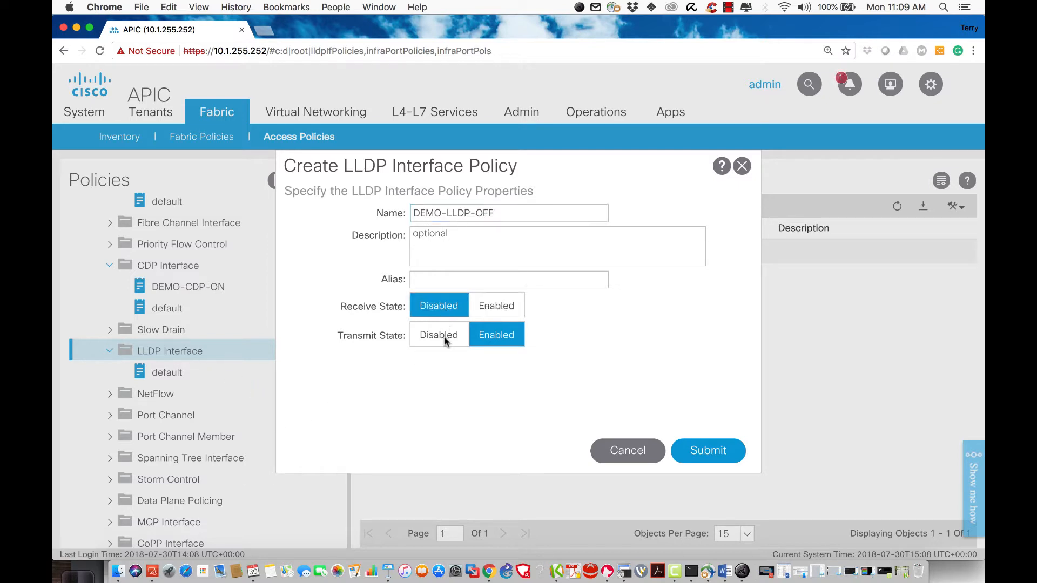
click(446, 339)
click(717, 452)
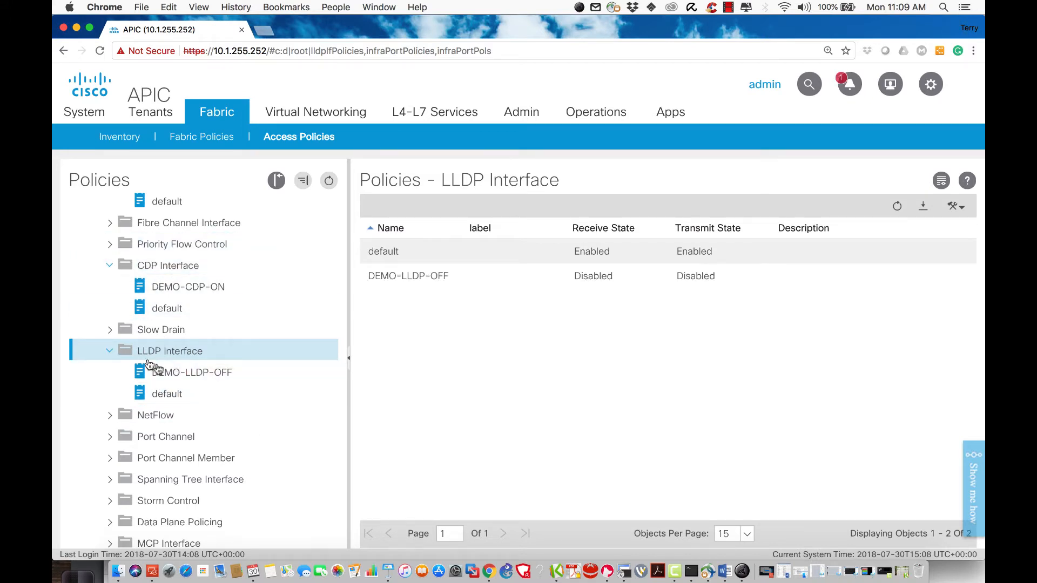
Examine the mode, control and link-count settings of the default Port Channel policy
scroll(172, 364, up, 1)
scroll(174, 365, up, 2)
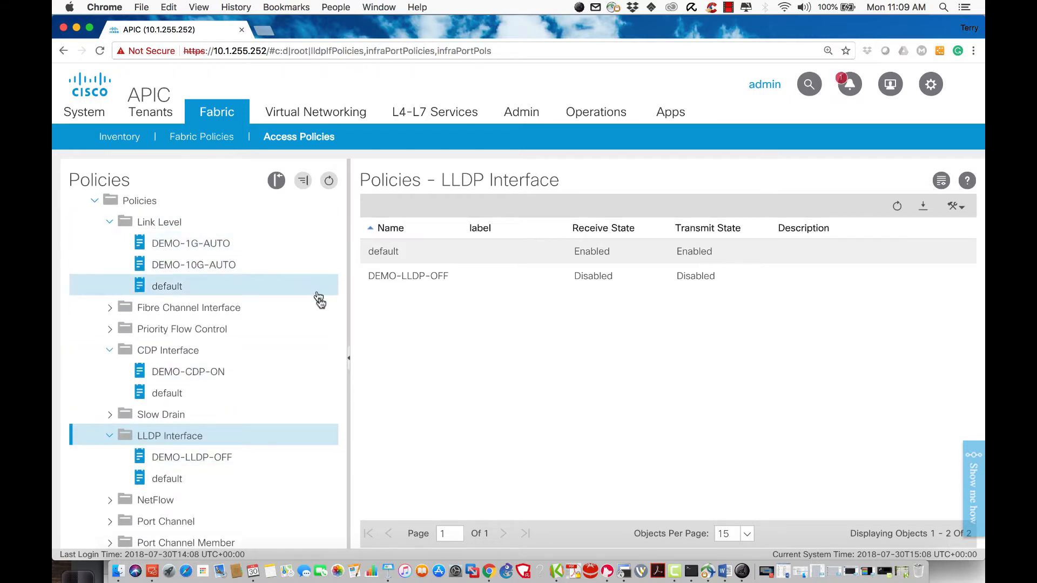
scroll(286, 356, down, 8)
scroll(288, 357, down, 1)
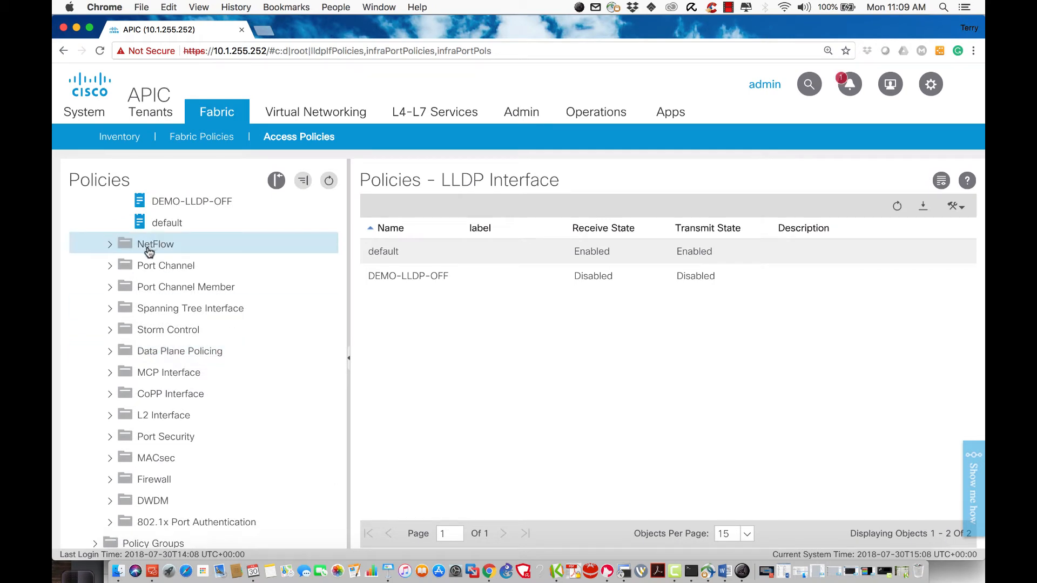
click(110, 265)
click(162, 287)
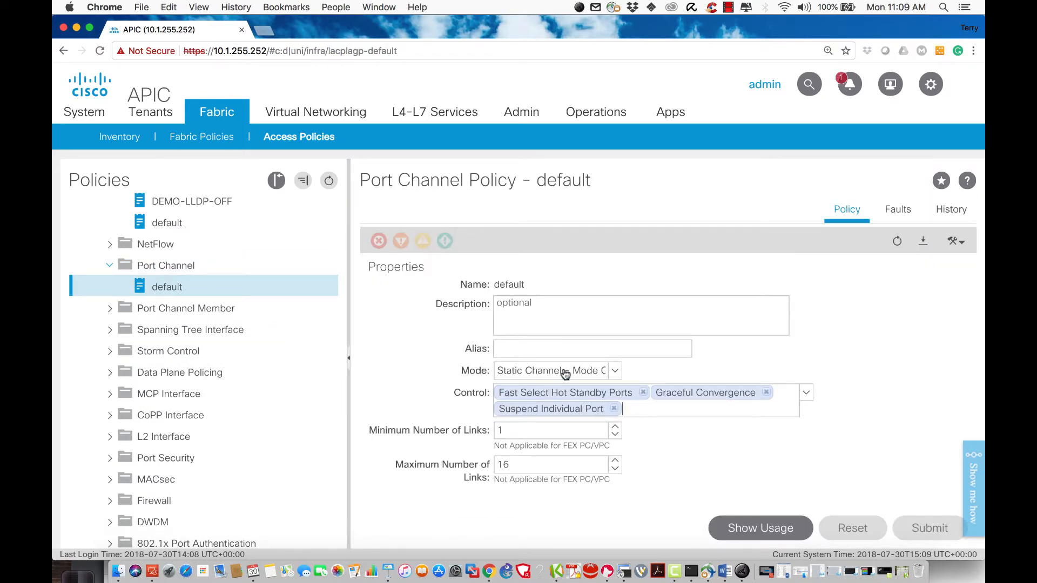
Create a Port Channel policy named DEMO-PC-LACP-ACTIVE with its mode set to LACP Active
right_click(146, 268)
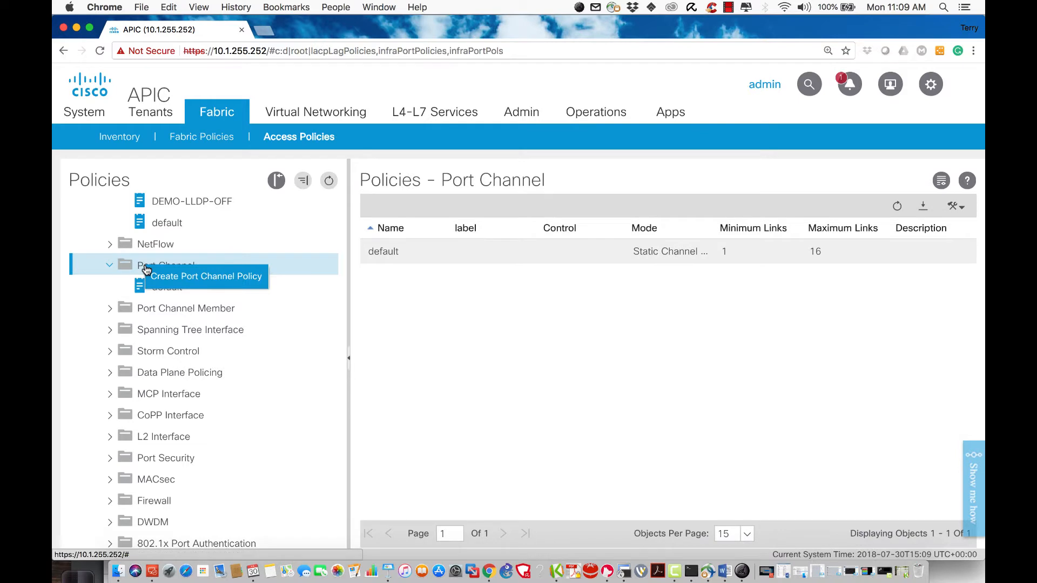
click(176, 278)
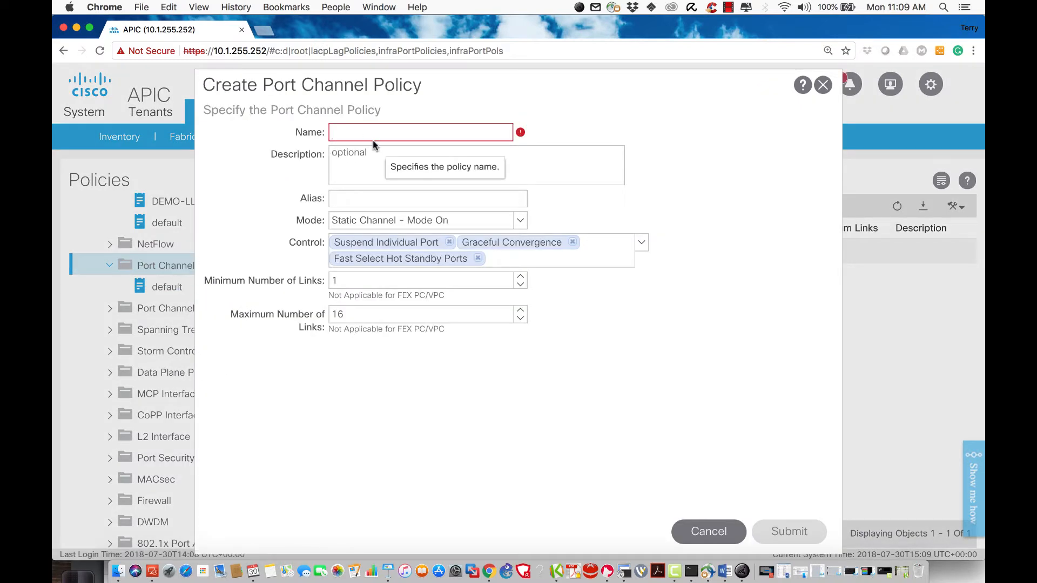
text(DEMO-P)
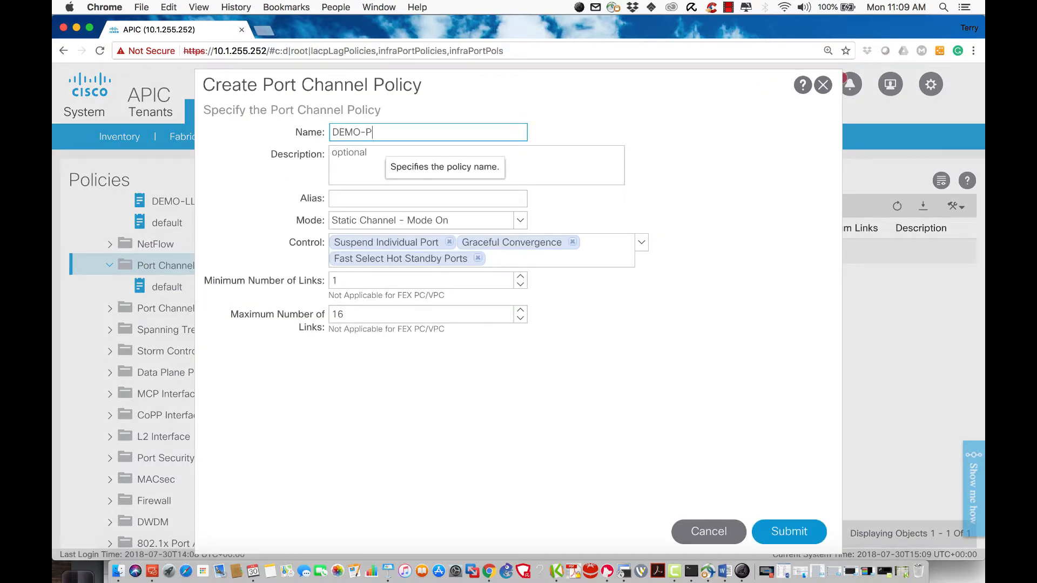
text(C-LACP)
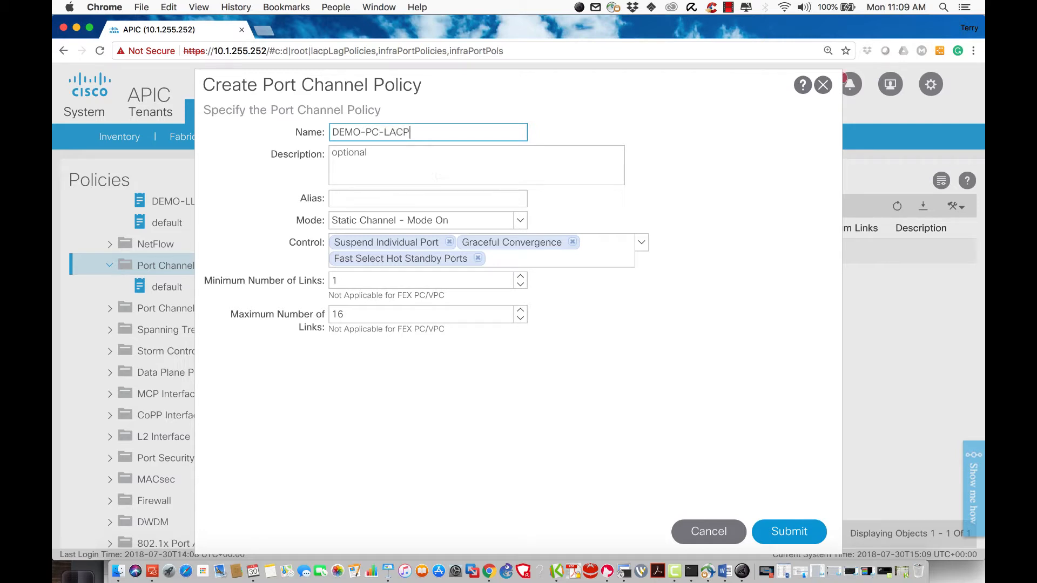
click(372, 220)
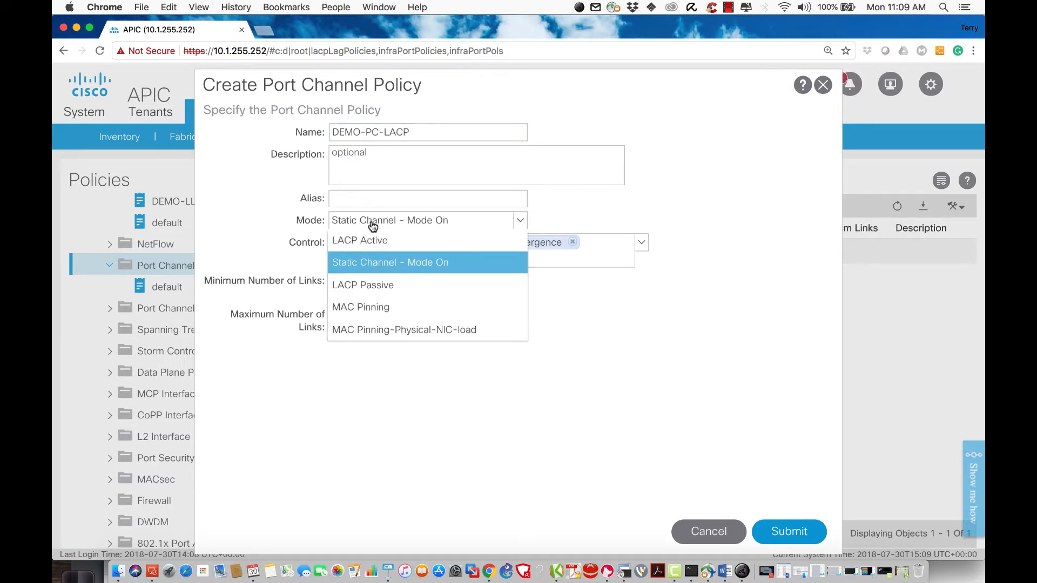
click(368, 238)
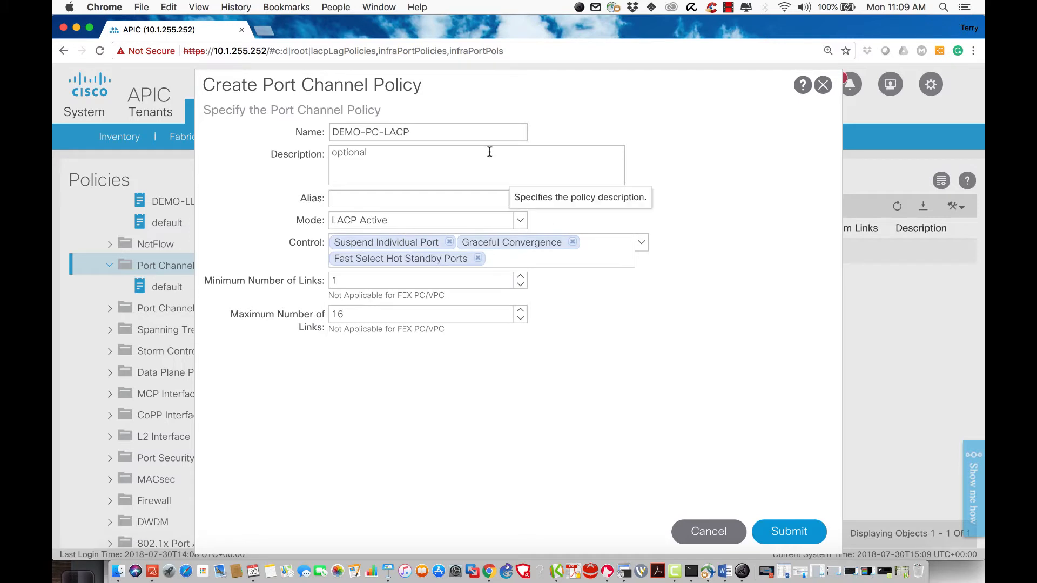
click(428, 133)
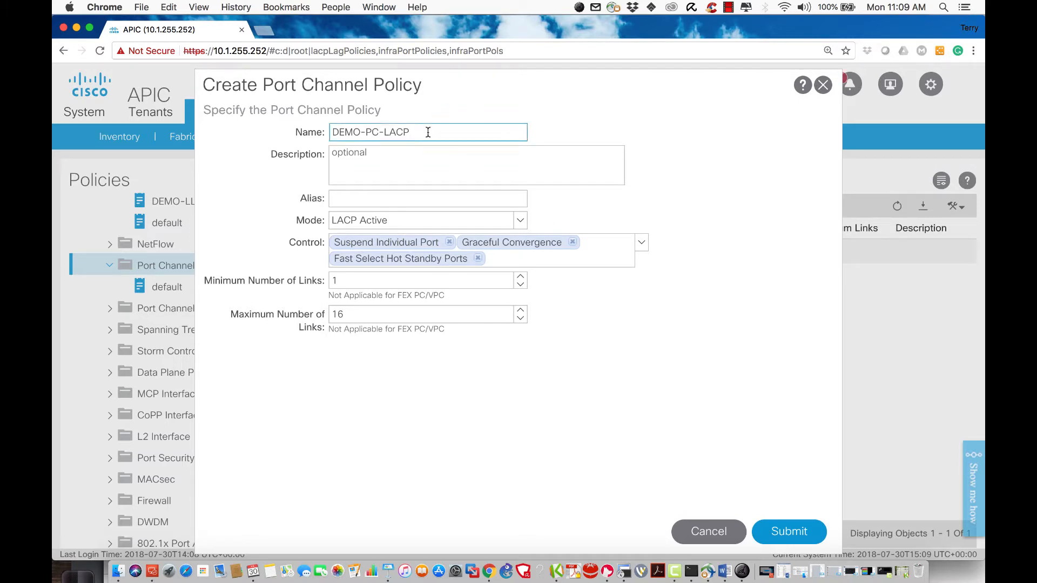
text(-ACTIVD)
key(BackSpace)
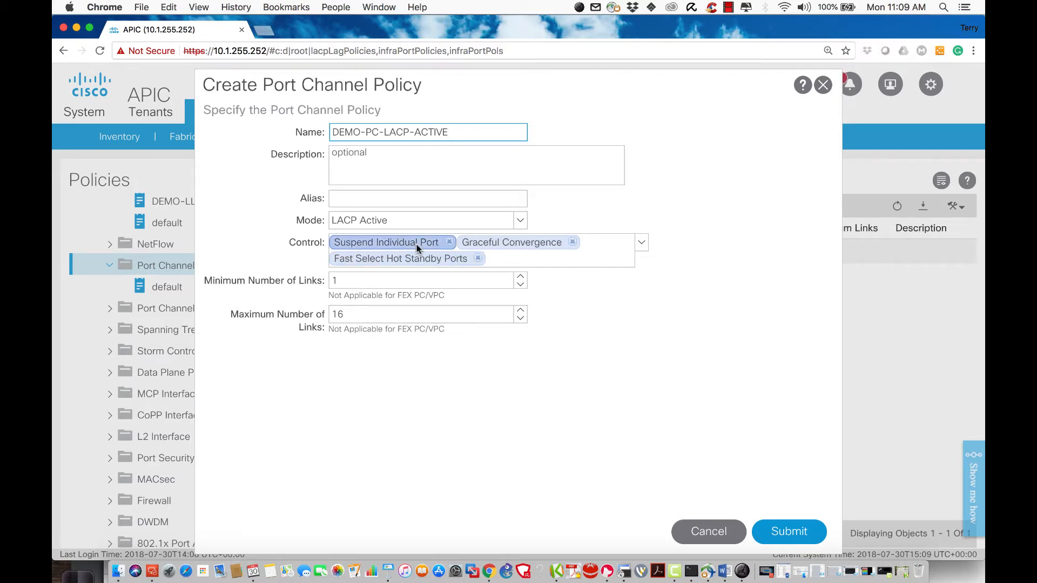
click(791, 532)
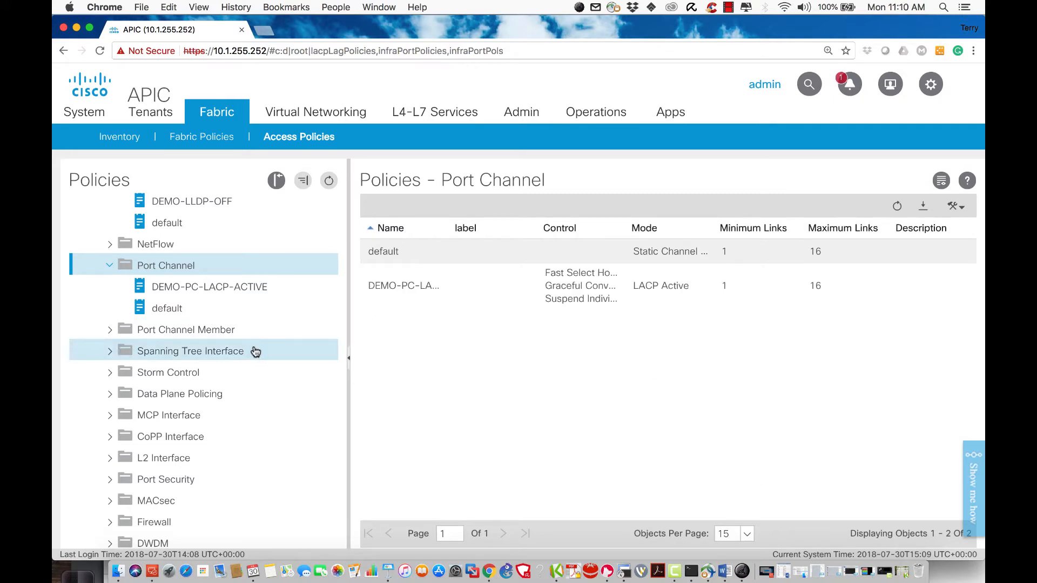
Examine the QinQ, Reflective Relay and VLAN Scope settings of the default L2 Interface policy
scroll(255, 351, down, 3)
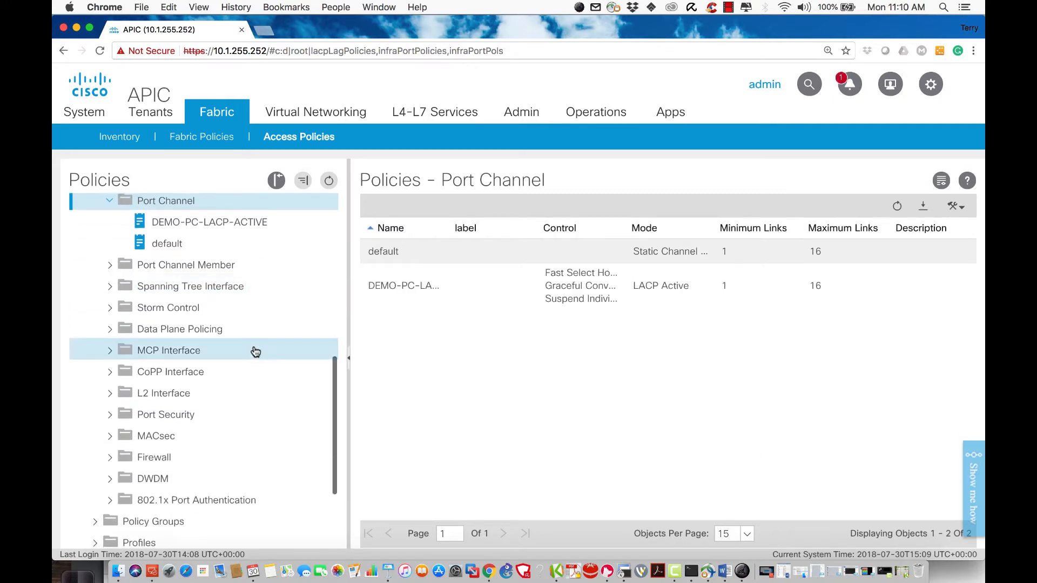
click(111, 396)
click(164, 419)
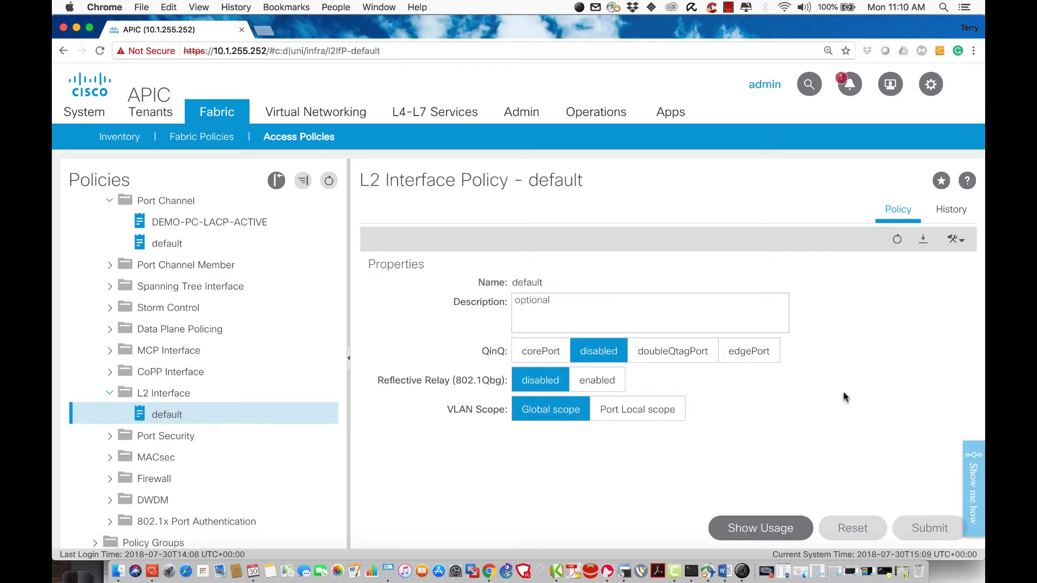
Review the link level, CDP, LLDP, port channel and L2 interface policies in the policy tree
scroll(132, 351, up, 2)
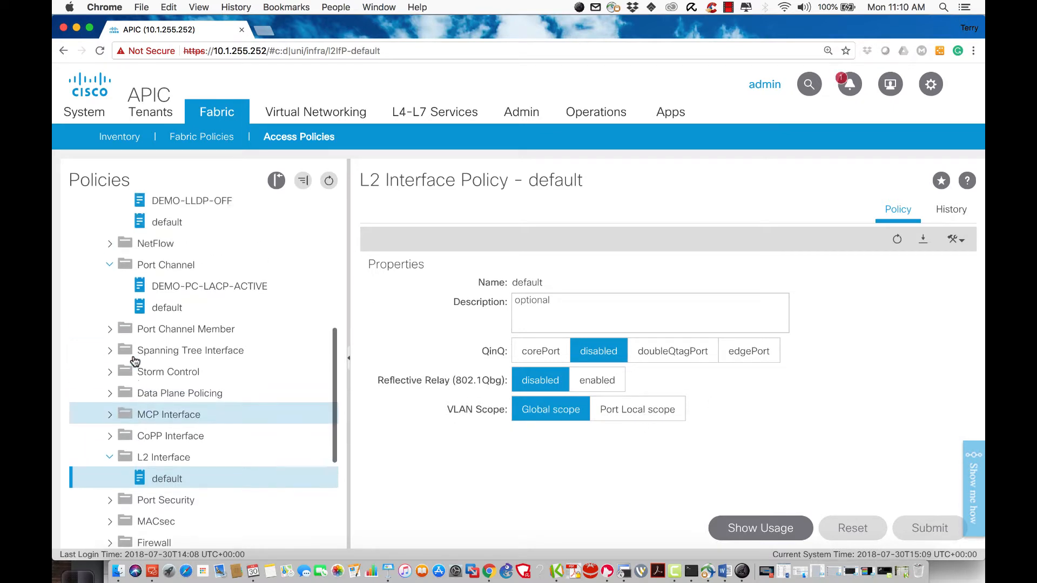
scroll(135, 361, up, 9)
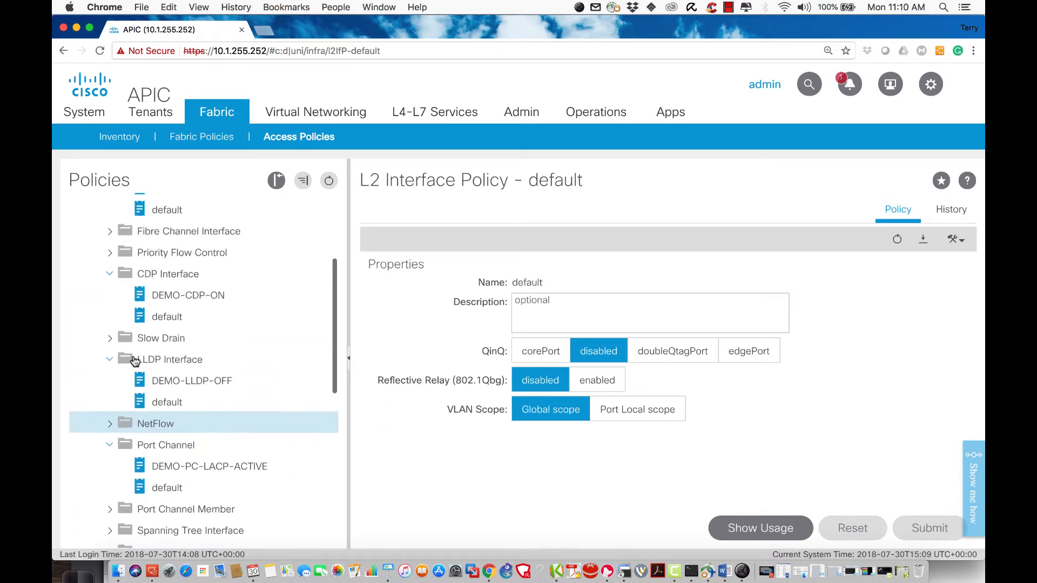
scroll(135, 361, up, 4)
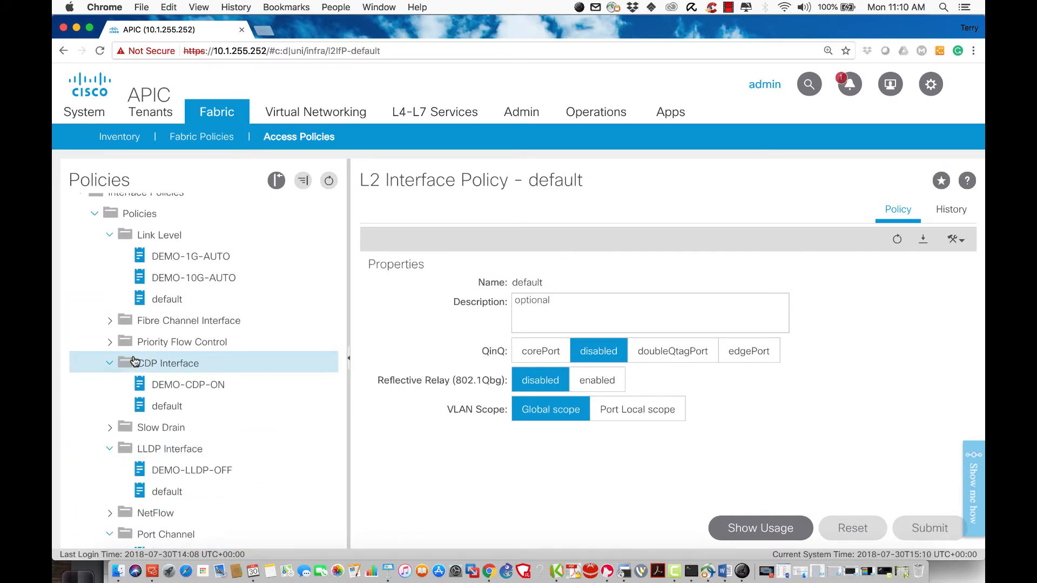
scroll(134, 361, down, 5)
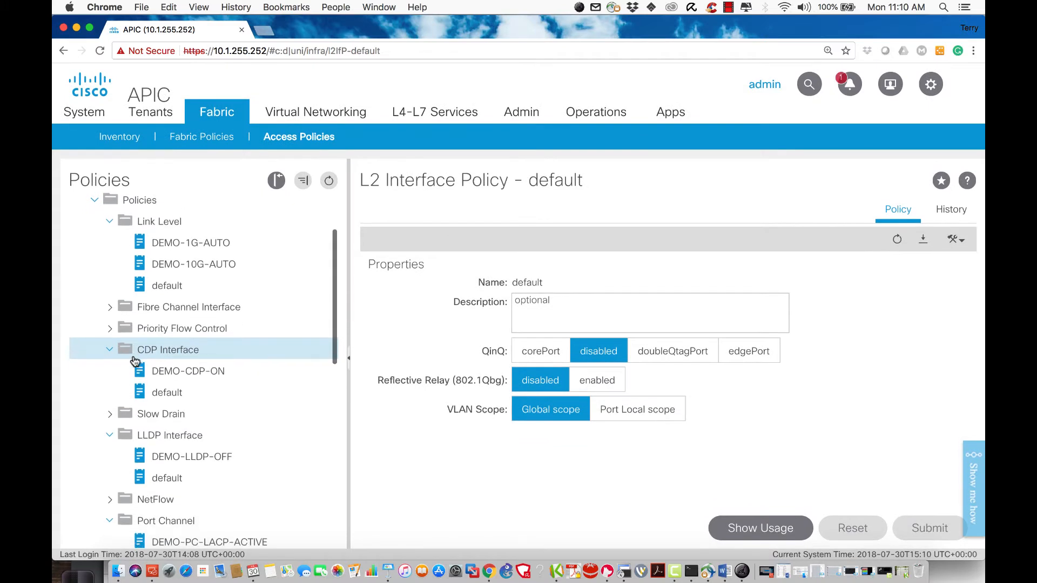
scroll(135, 360, up, 6)
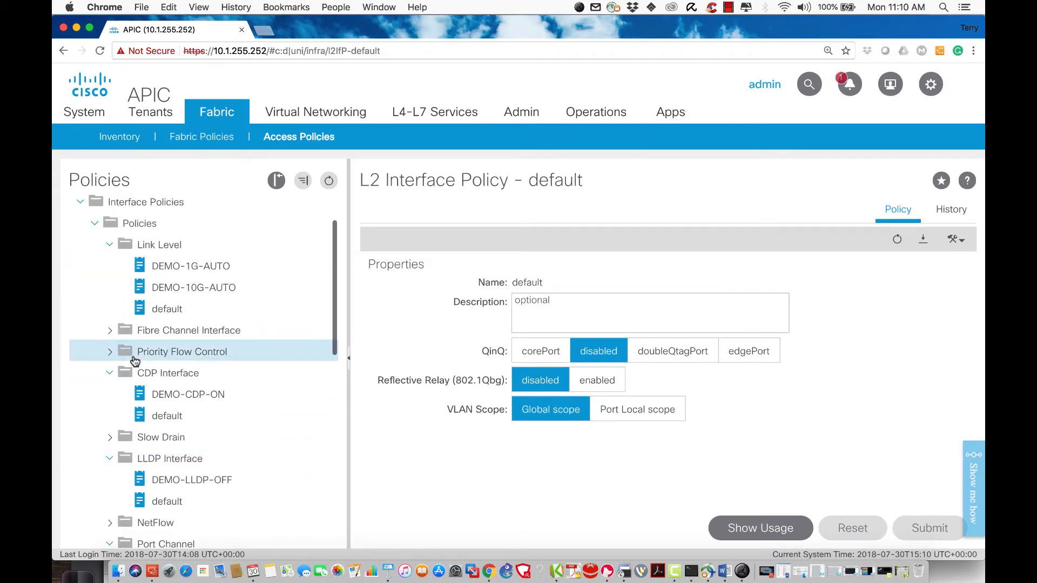
scroll(173, 319, down, 4)
scroll(178, 322, down, 5)
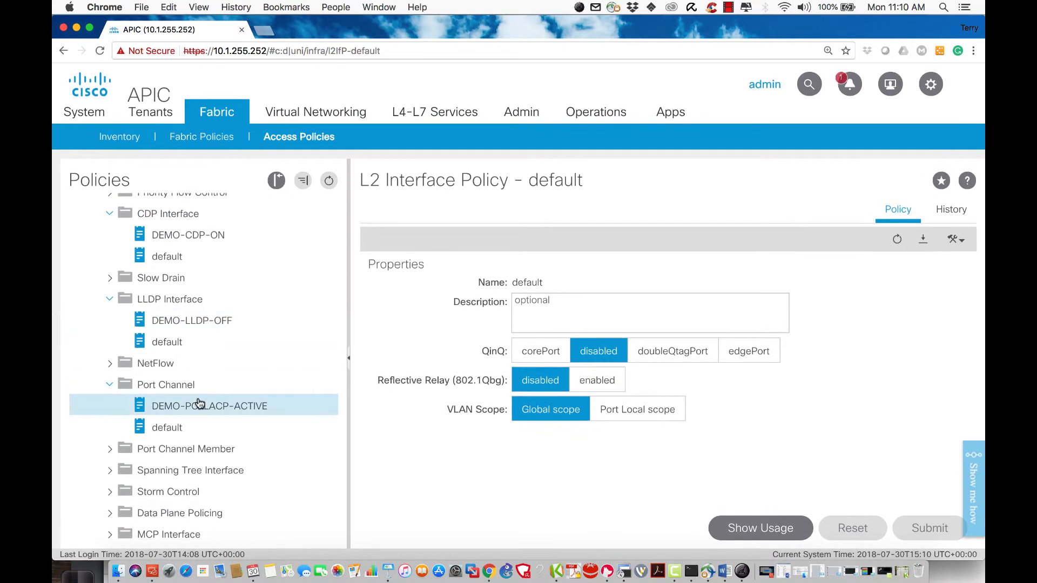
scroll(197, 400, down, 10)
scroll(210, 399, down, 1)
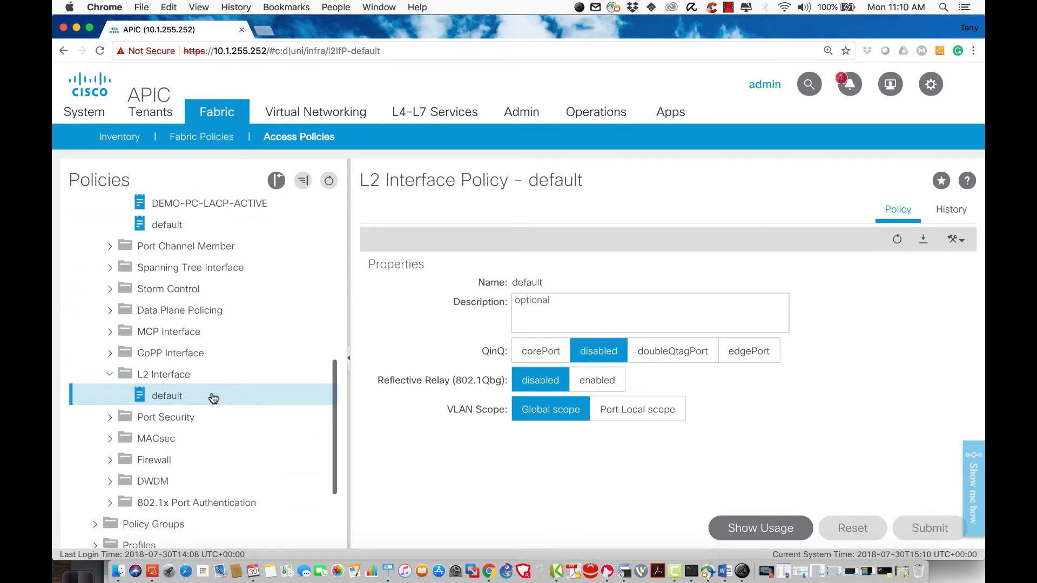
Examine the mode options offered for a new Port Channel policy and discard the blank policy
scroll(213, 398, up, 4)
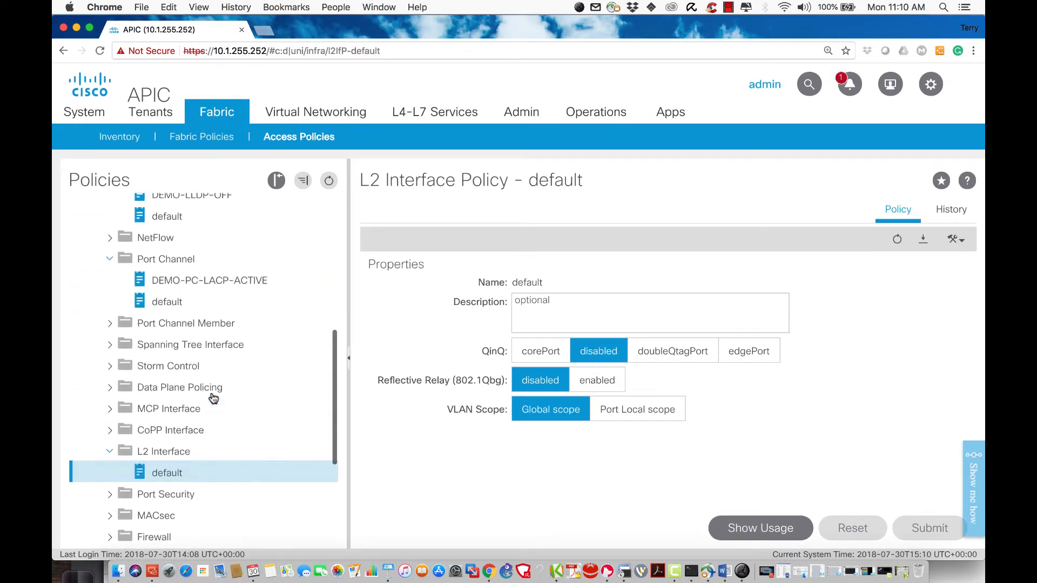
right_click(164, 270)
click(195, 271)
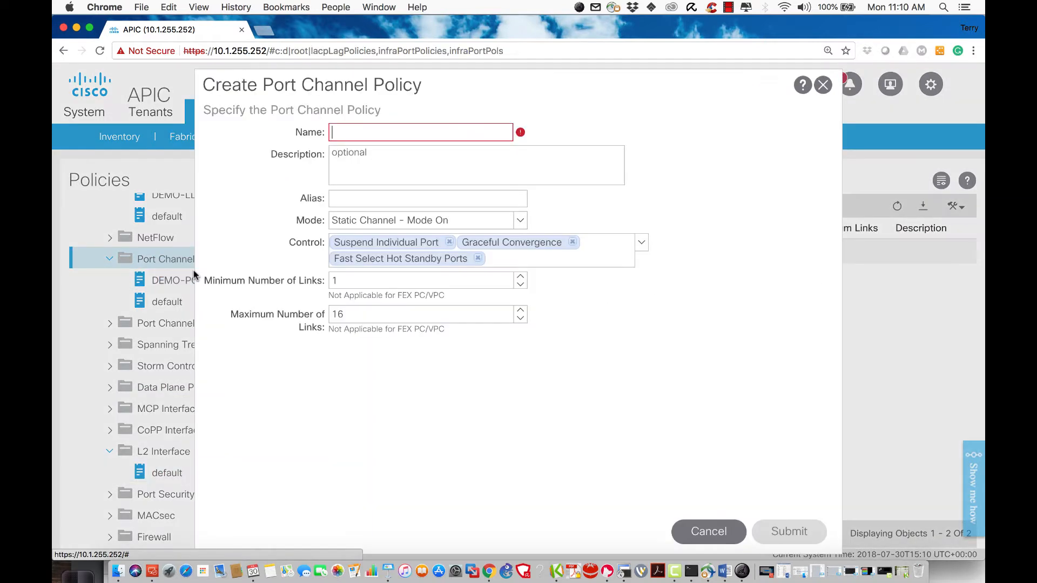
click(517, 221)
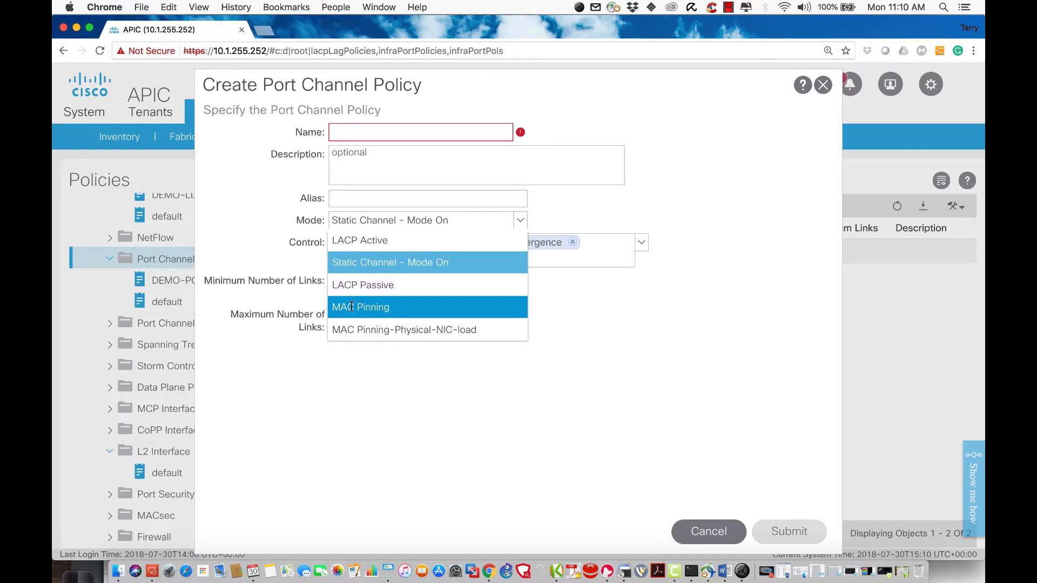
click(627, 400)
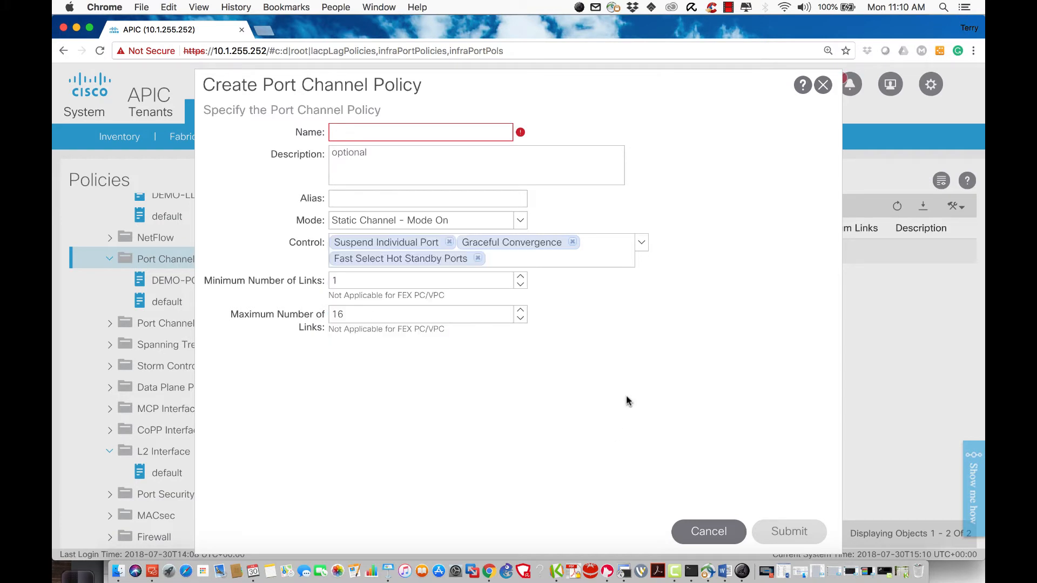
click(713, 532)
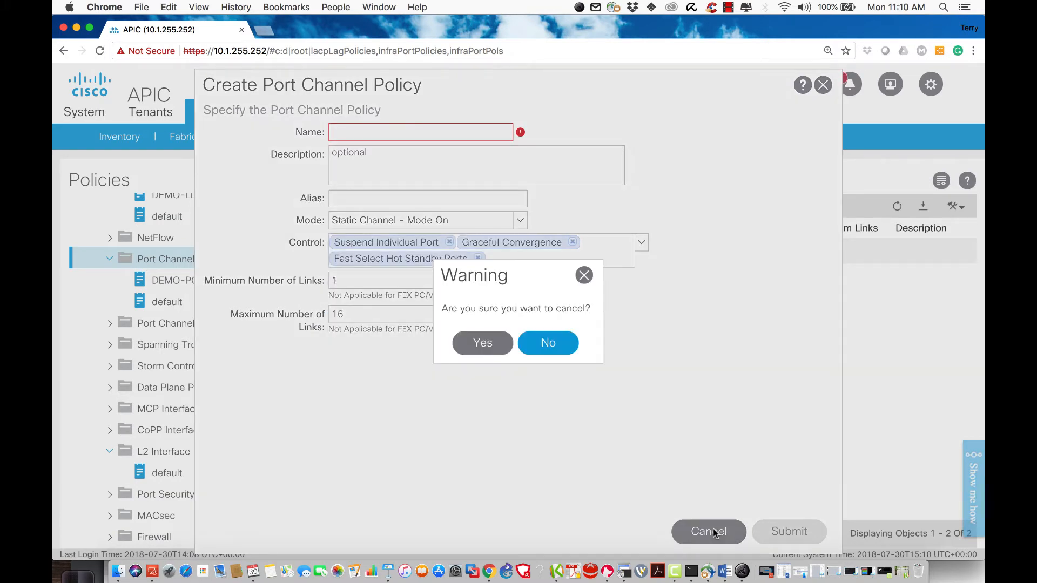
click(482, 345)
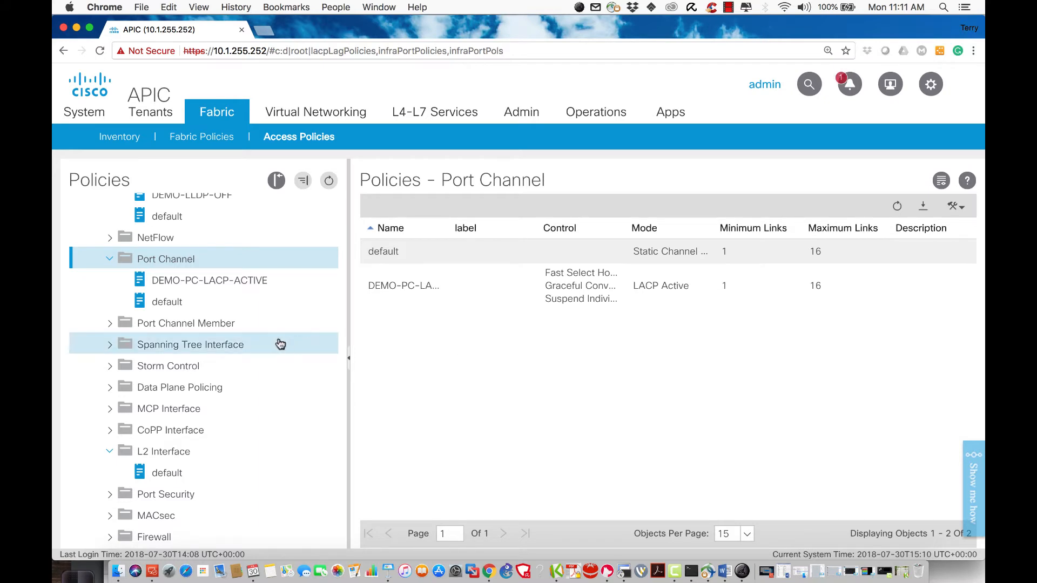
Collapse the interface Policies folder and display the Leaf Policy Groups under Policy Groups
scroll(276, 345, up, 2)
scroll(280, 345, up, 10)
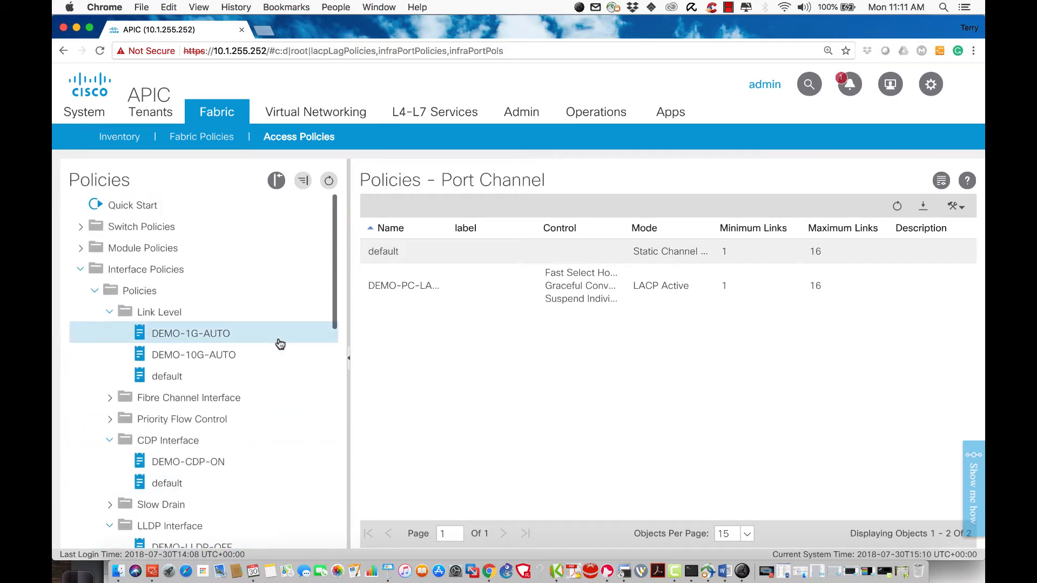
click(95, 290)
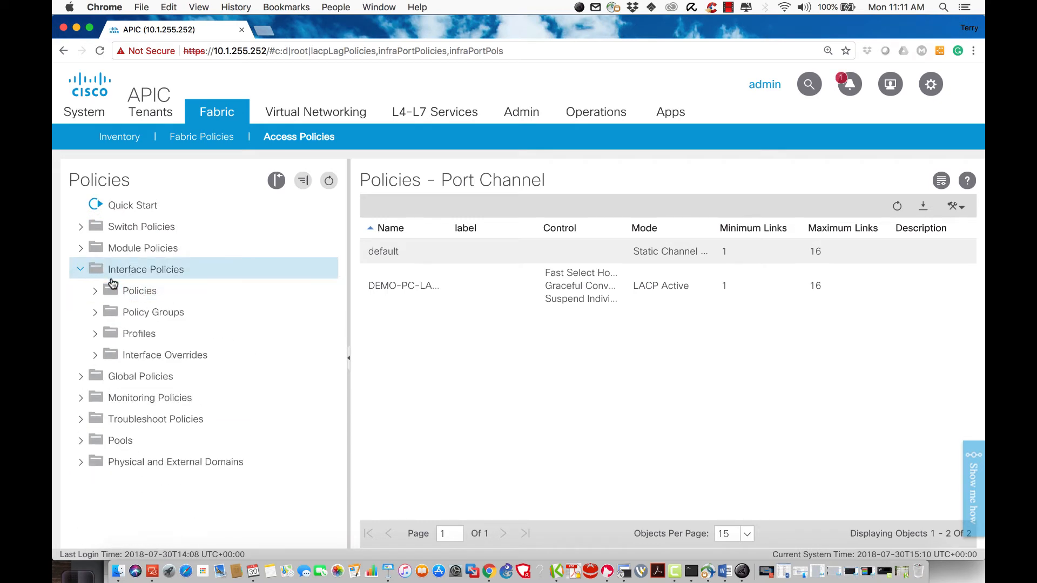
click(95, 314)
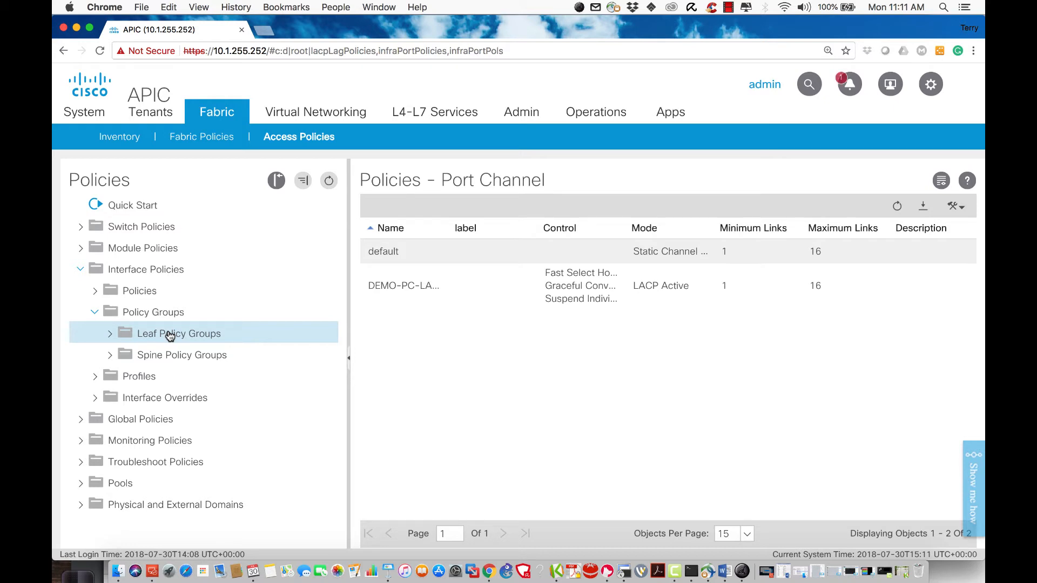
click(113, 337)
click(161, 337)
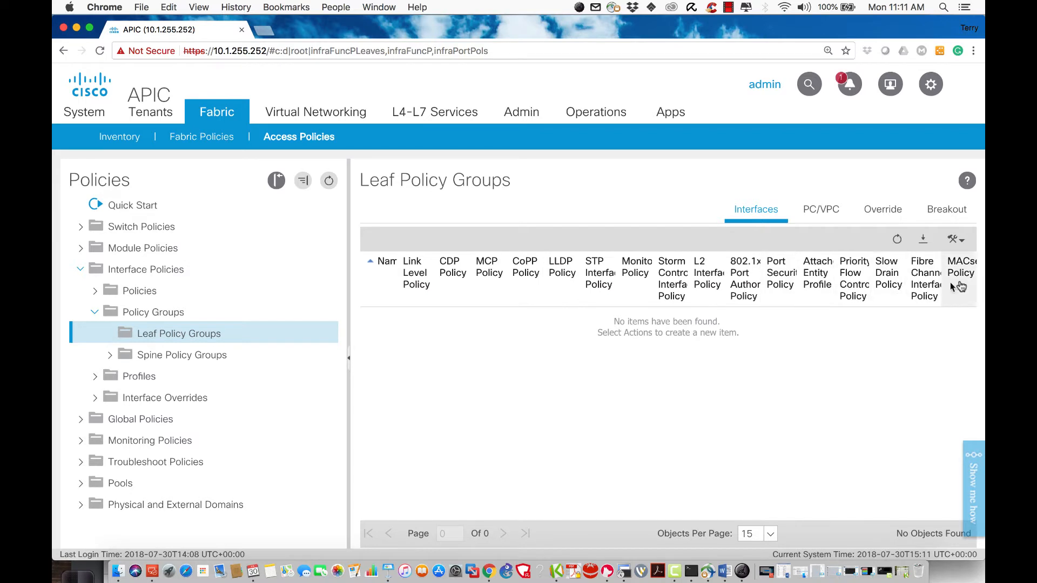
Start a new leaf access port policy group named DEMO-10G-CDP-ON-LLDP-OFF
right_click(178, 338)
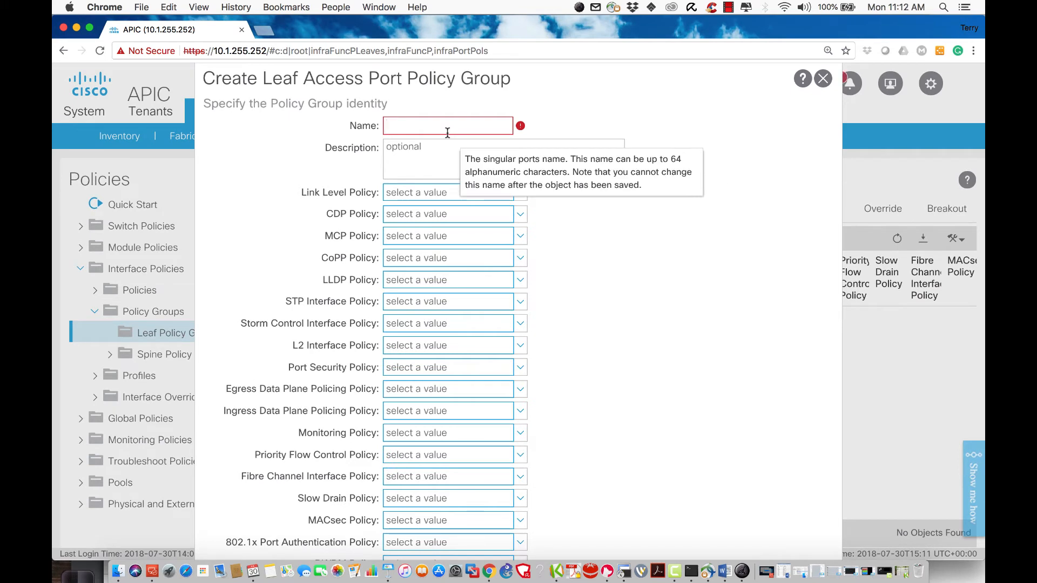
text(DEMO-)
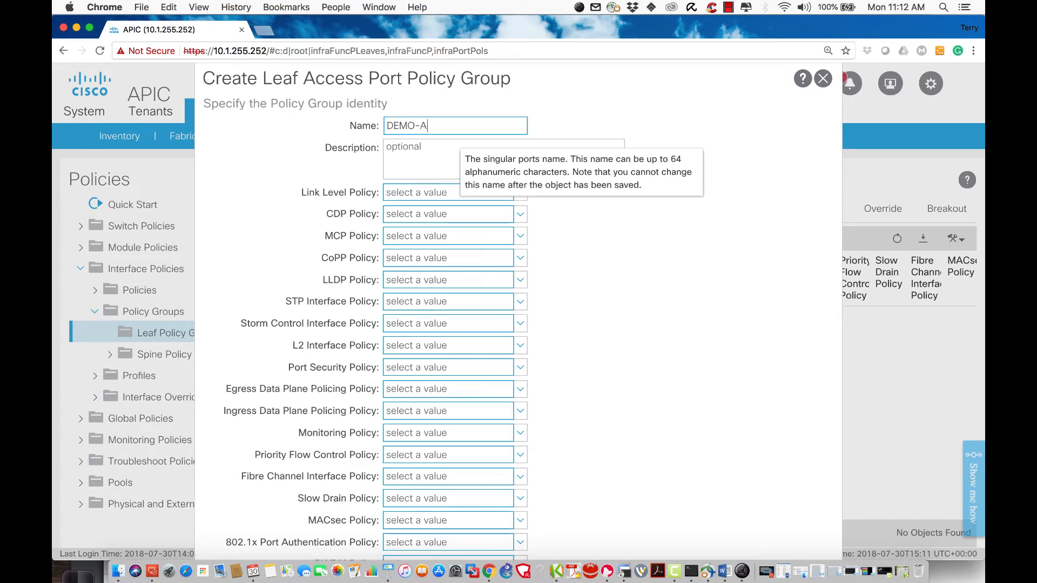
text(10G-)
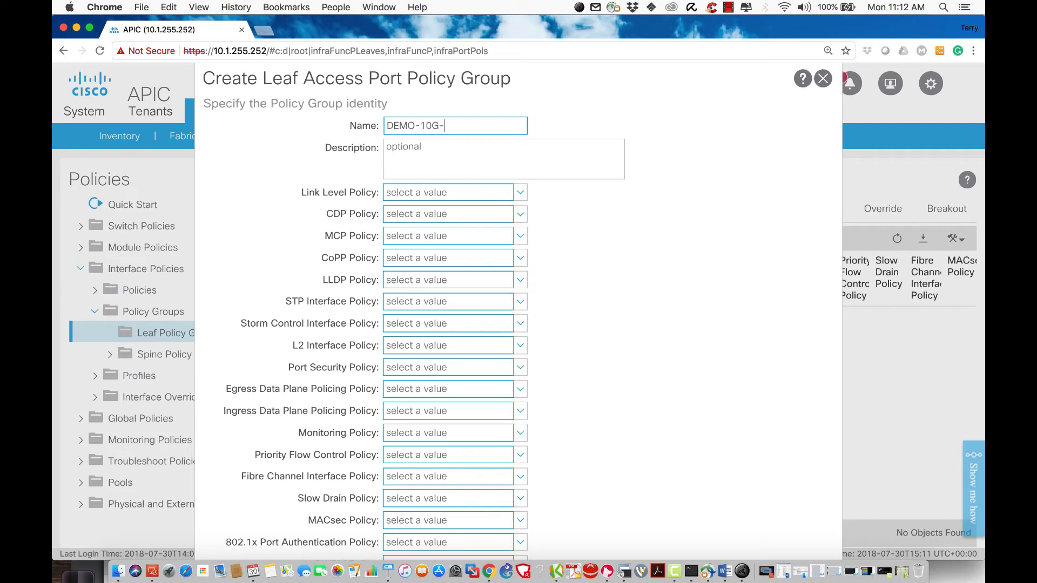
text(CDP-ON-LLDP-OFF)
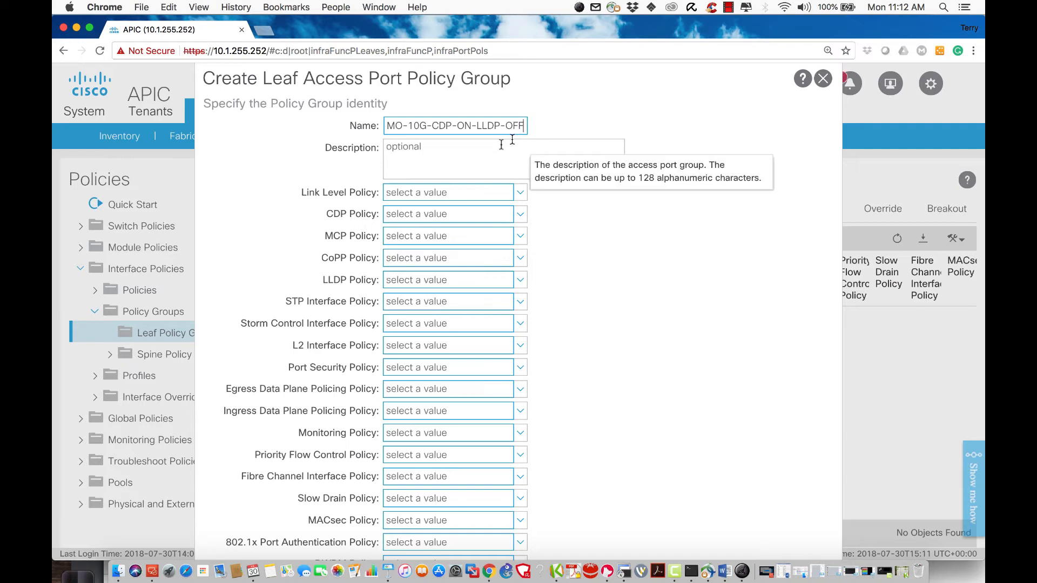
Assign link level policy DEMO-10G-AUTO, CDP policy DEMO-CDP-ON and LLDP policy DEMO-LLDP-OFF to the 10G policy group and submit it
click(428, 193)
click(421, 216)
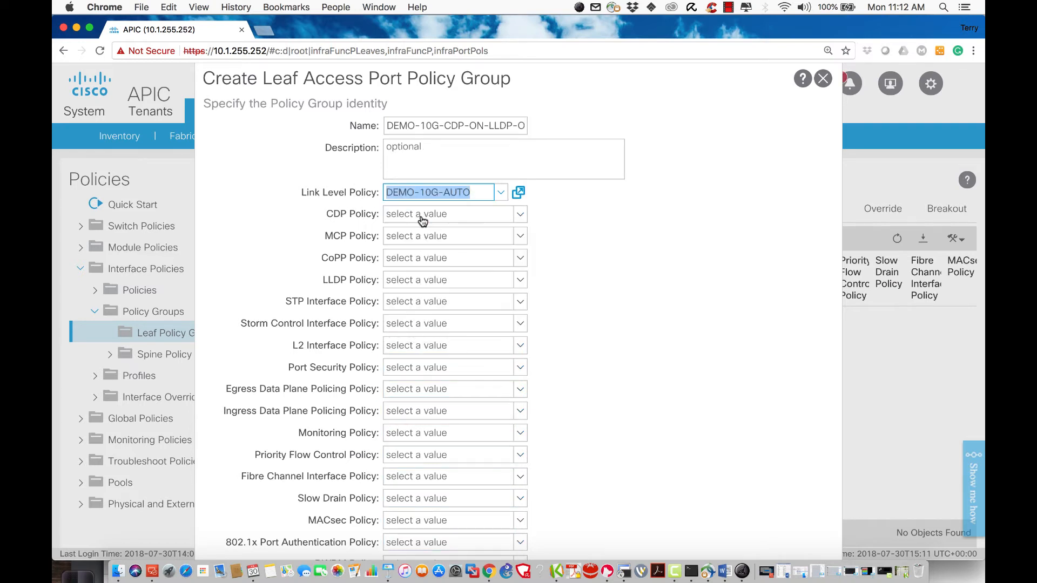
click(460, 218)
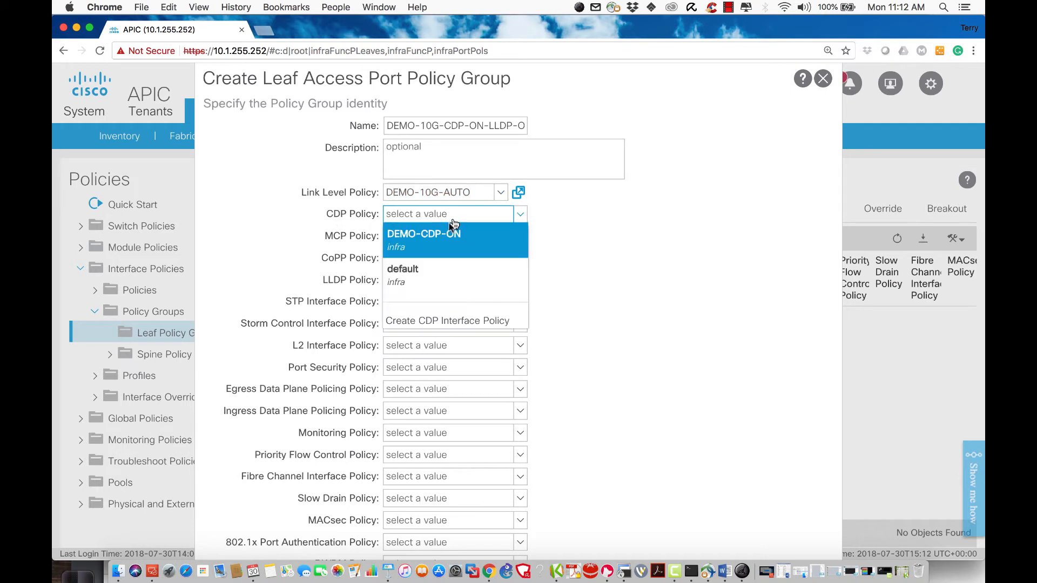
click(439, 234)
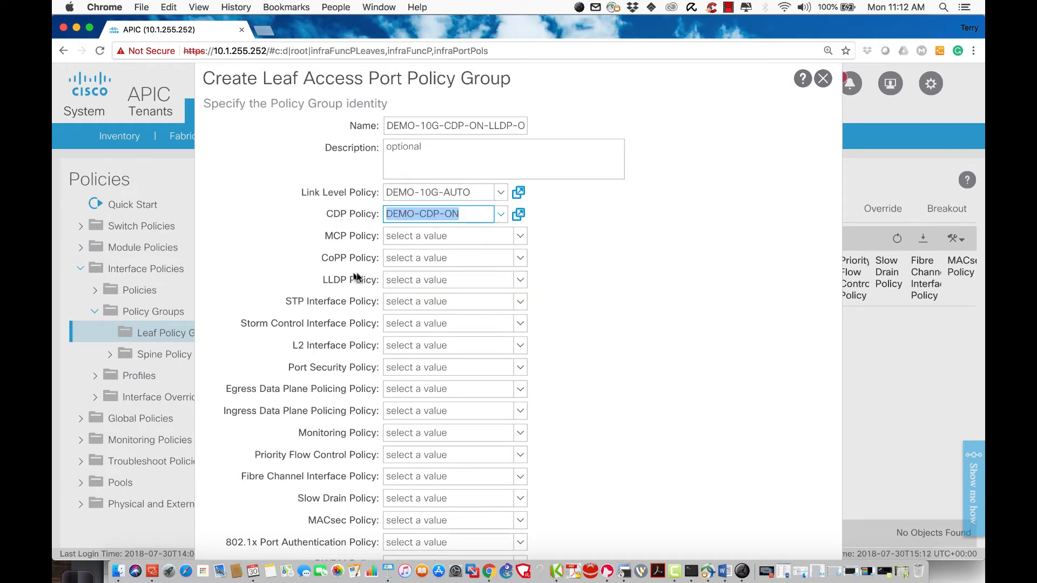
click(481, 282)
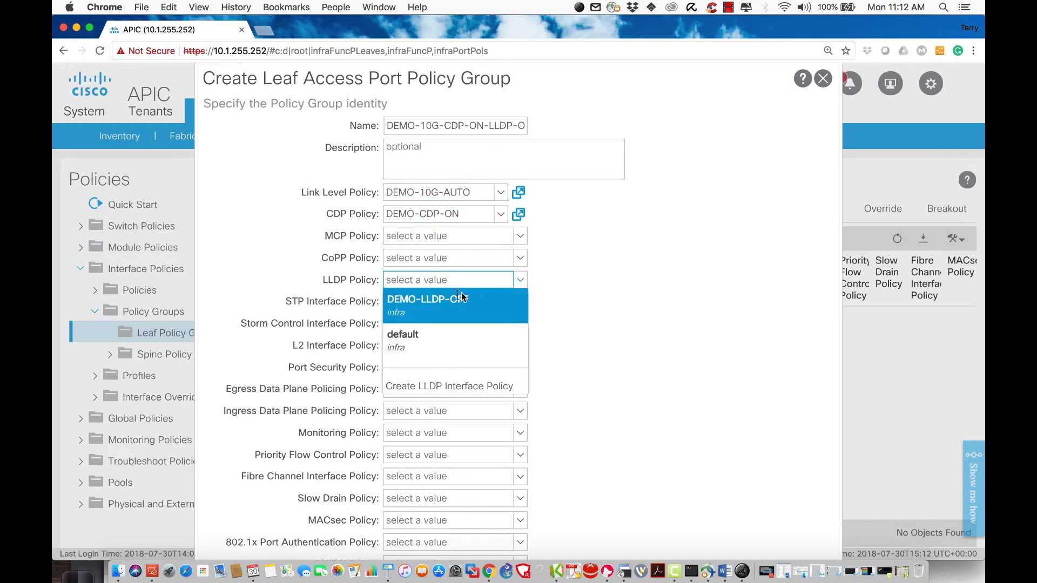
click(476, 302)
scroll(627, 294, down, 3)
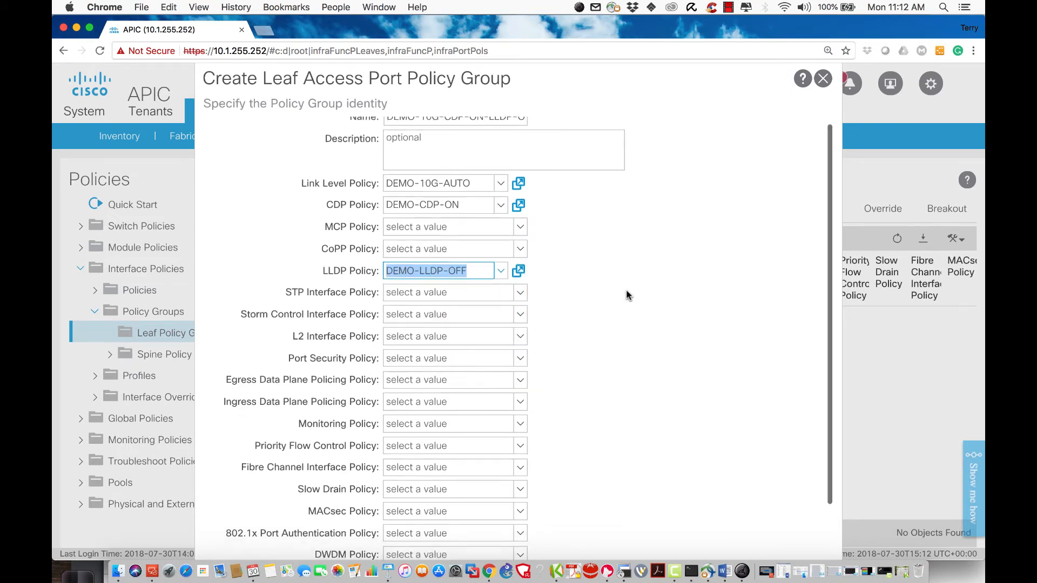
scroll(597, 317, down, 3)
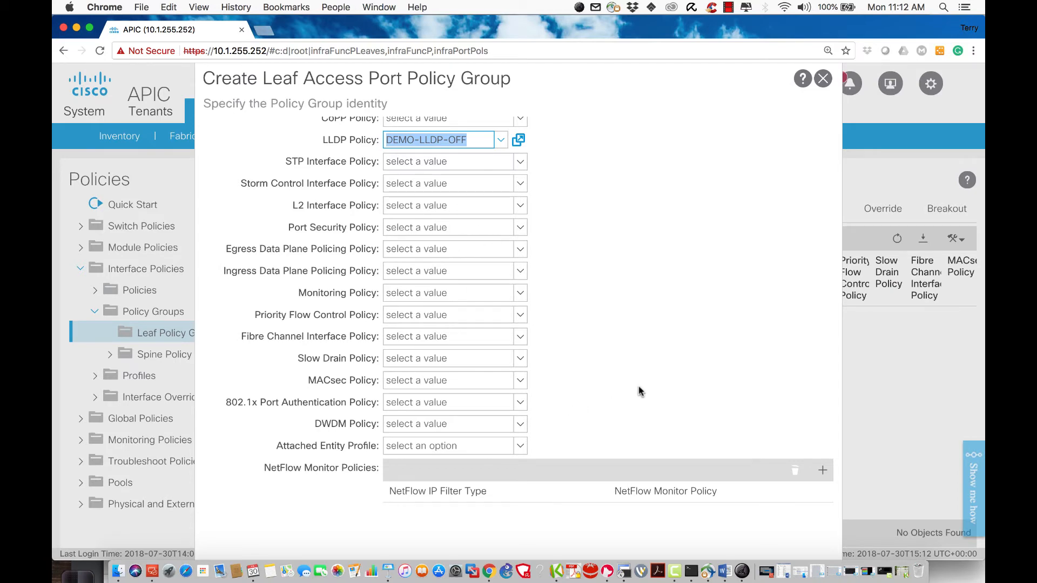
scroll(639, 391, down, 2)
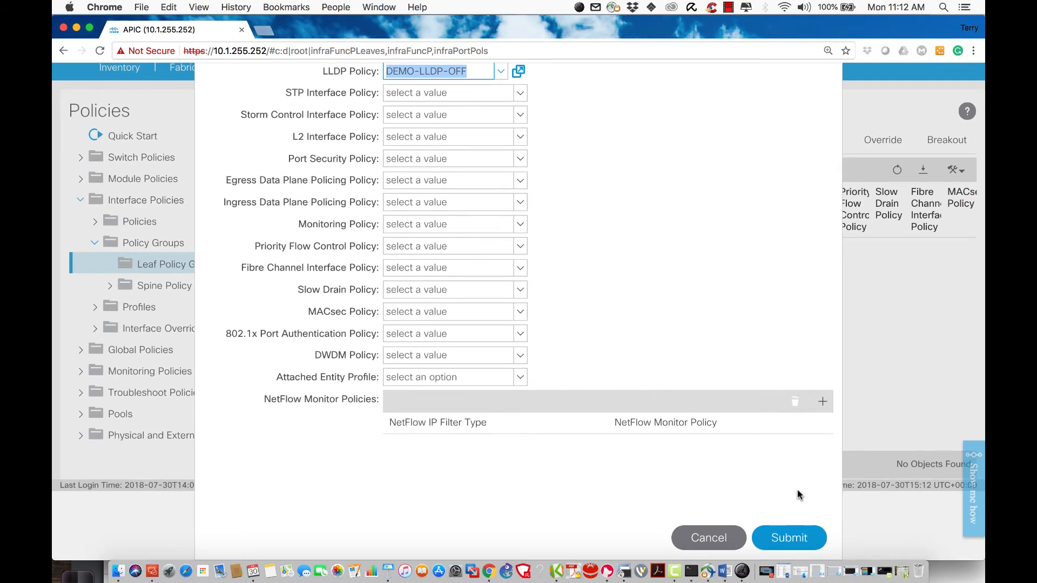
click(781, 540)
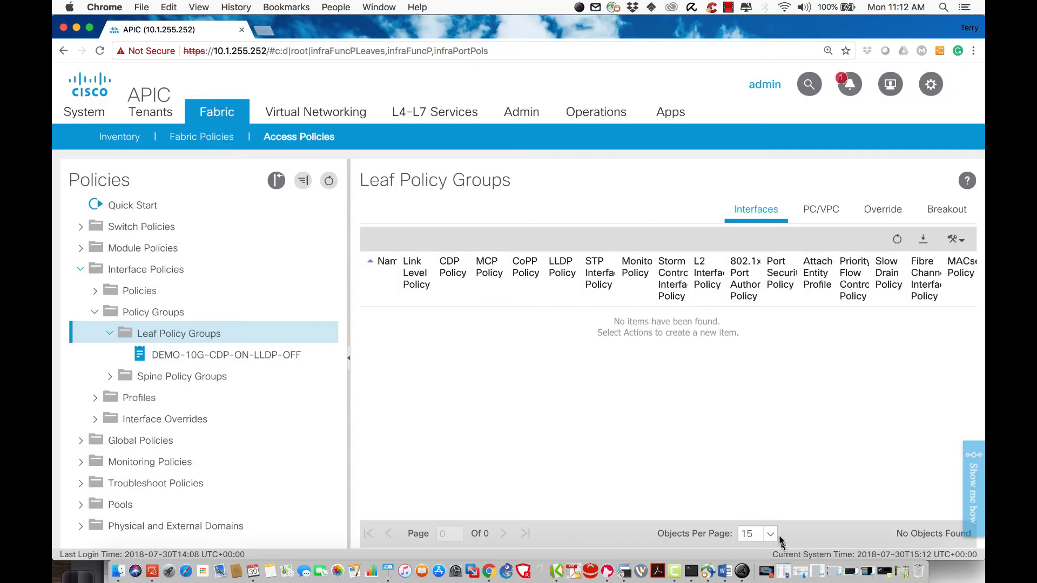
Start a second leaf access port policy group named DEMO-1G-CDP-ON-LLDP-OFF
right_click(164, 342)
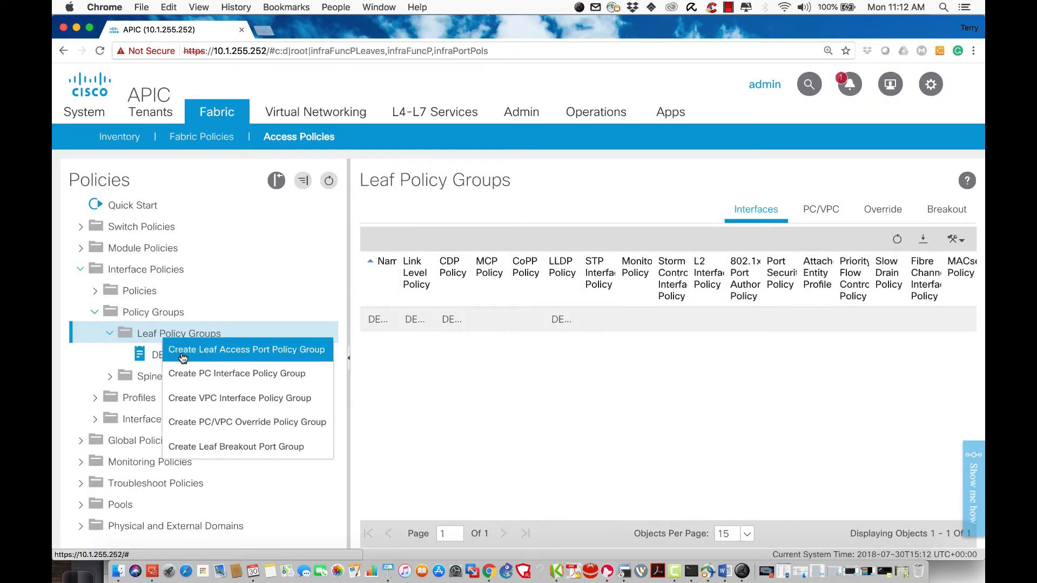
click(183, 351)
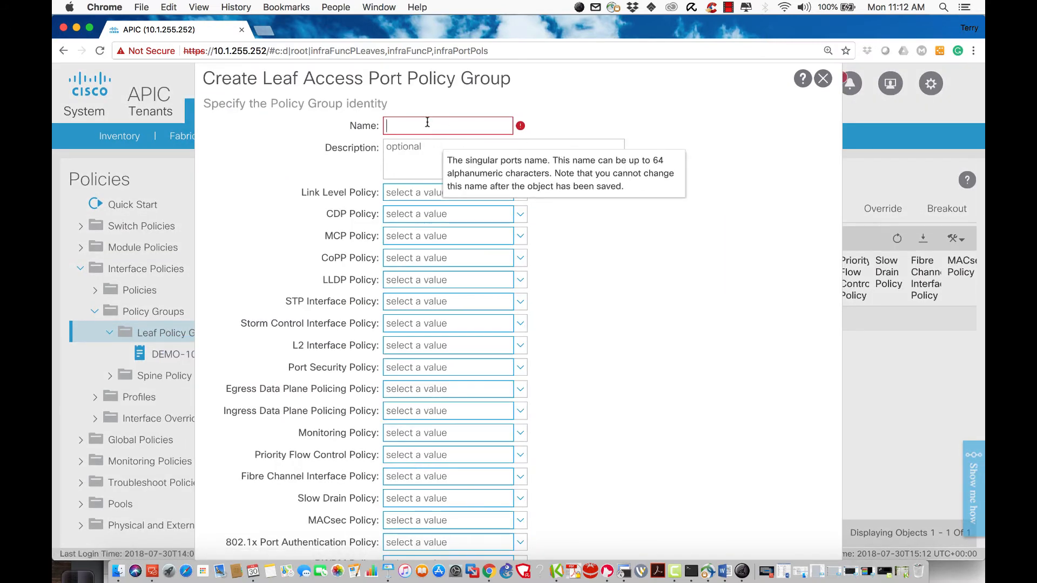
text(DEMO-1G)
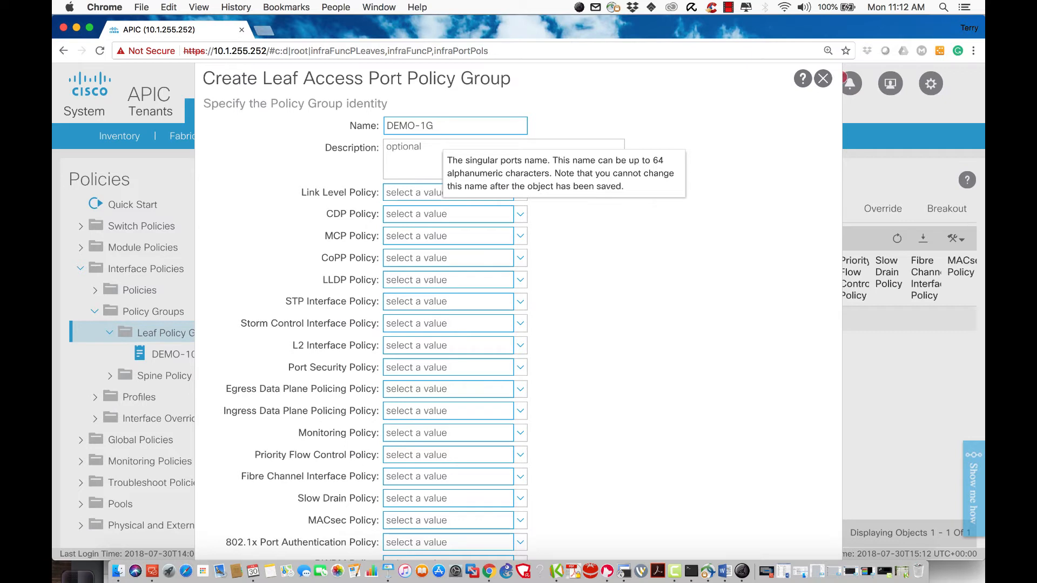
text(-)
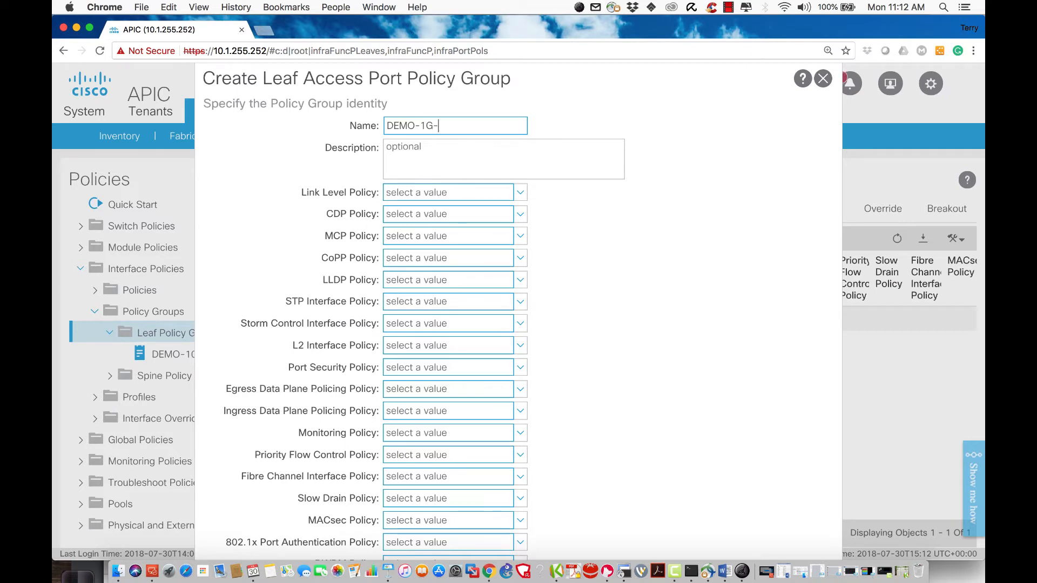
text(LLDP-OFF-)
key(BackSpace)
key(BackSpace)
key(BackSpace)
key(BackSpace)
key(BackSpace)
key(BackSpace)
text(CDP-ON-LLDP-OFF)
Assign link level policy DEMO-1G-AUTO, CDP policy DEMO-CDP-ON and LLDP policy DEMO-LLDP-OFF to the 1G policy group and submit it
click(420, 198)
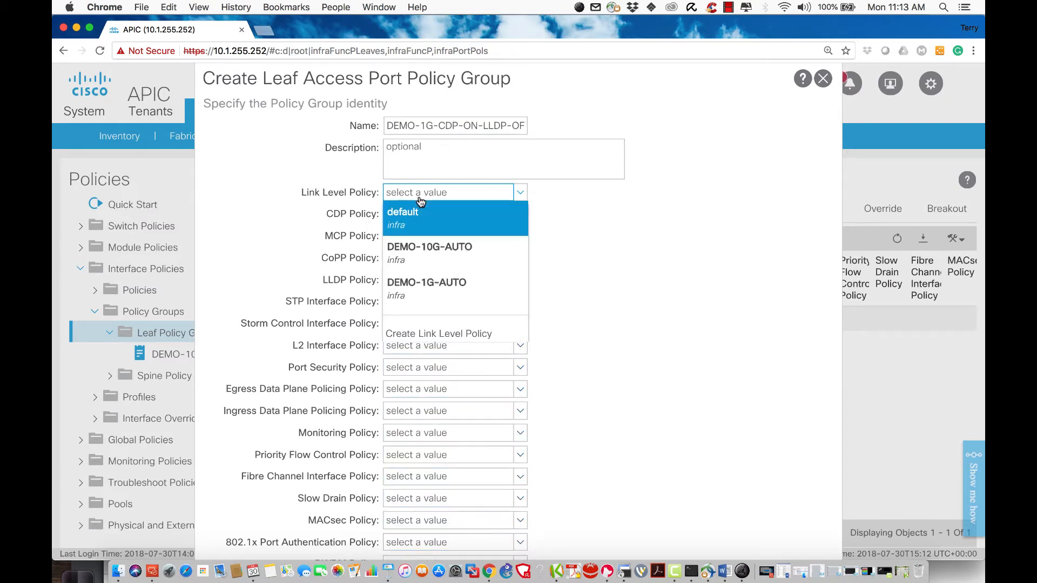
click(421, 289)
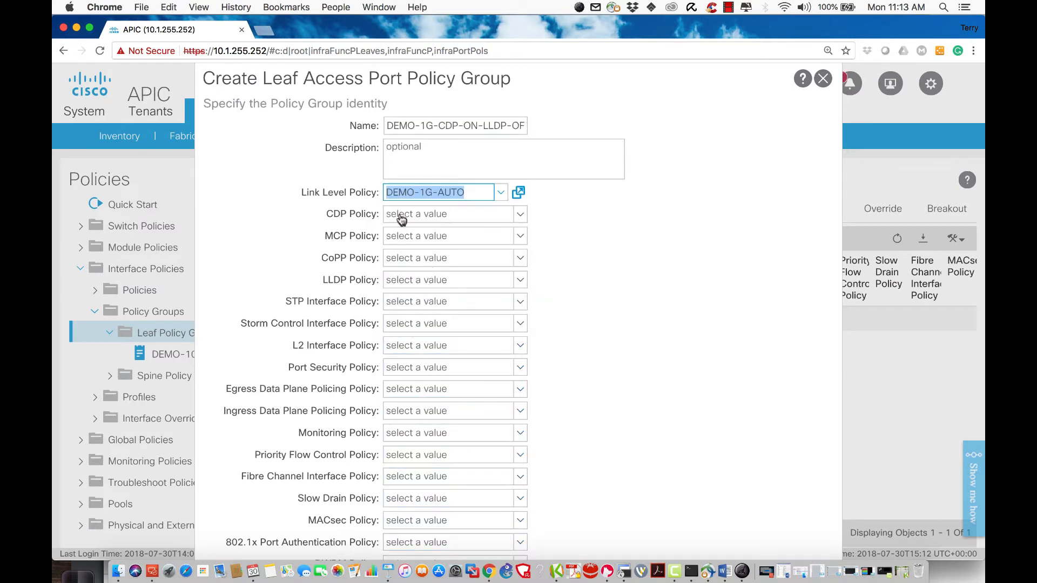
click(401, 216)
click(406, 272)
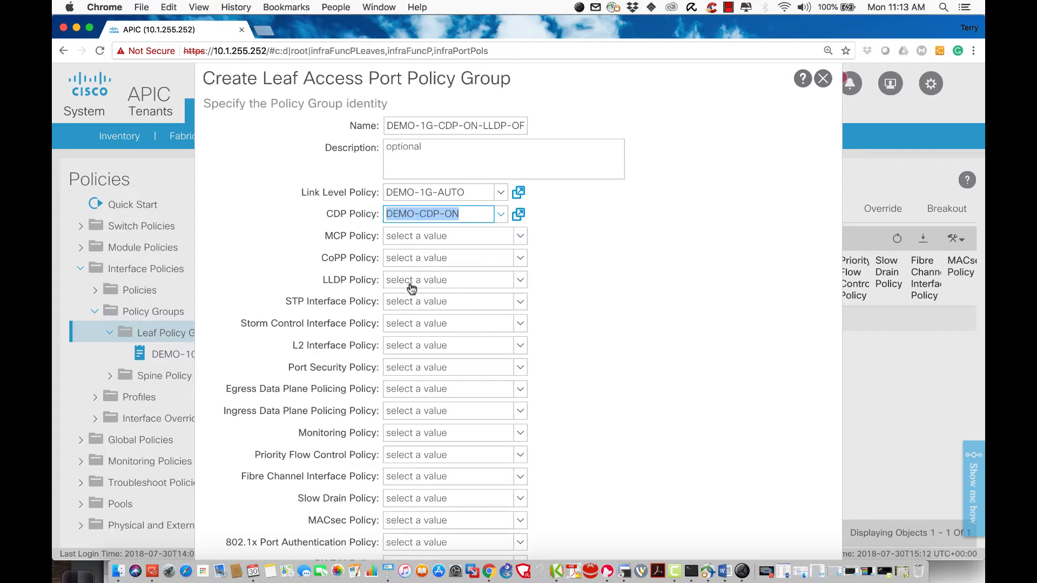
click(410, 281)
click(454, 338)
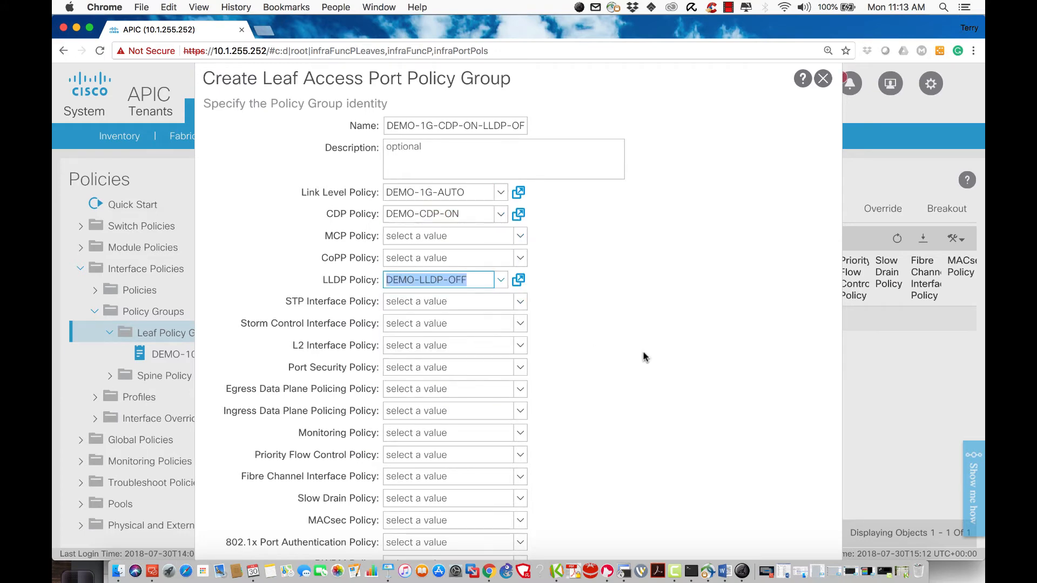
scroll(648, 362, down, 3)
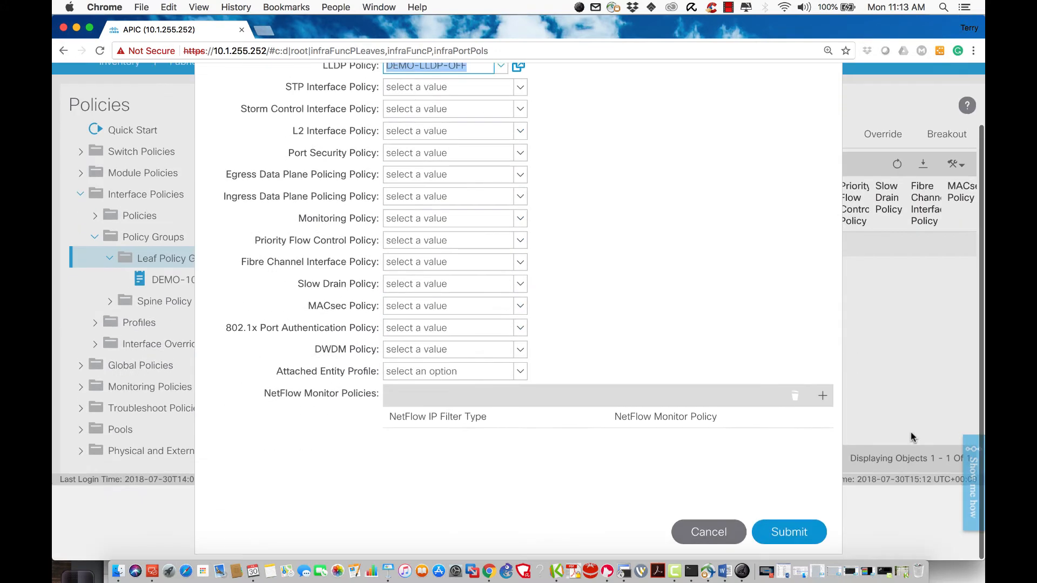
click(787, 533)
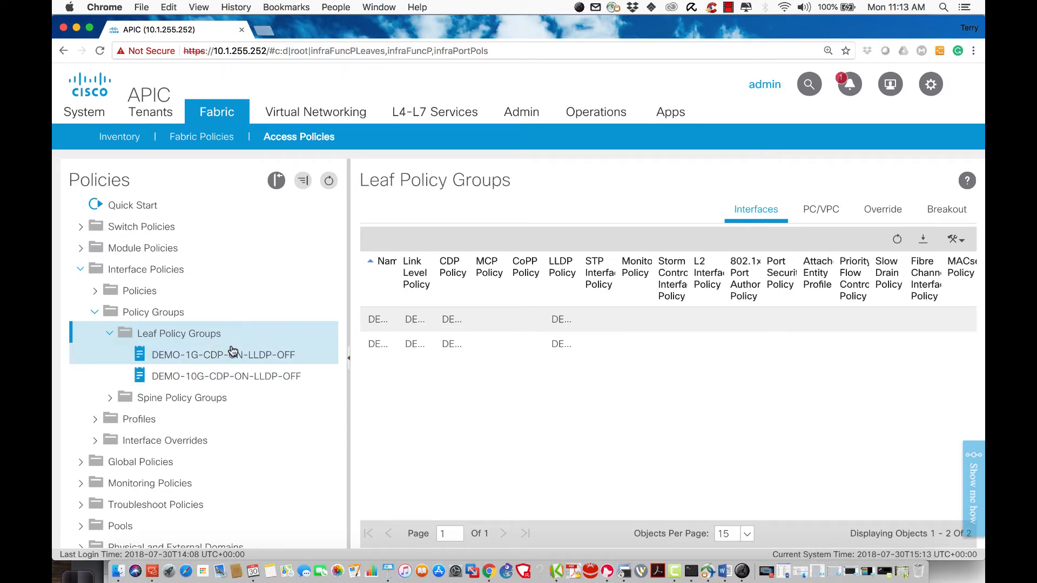
Start a new leaf interface profile under the interface policies' Leaf Profiles and name it DEMO-intProfile-L101
click(96, 421)
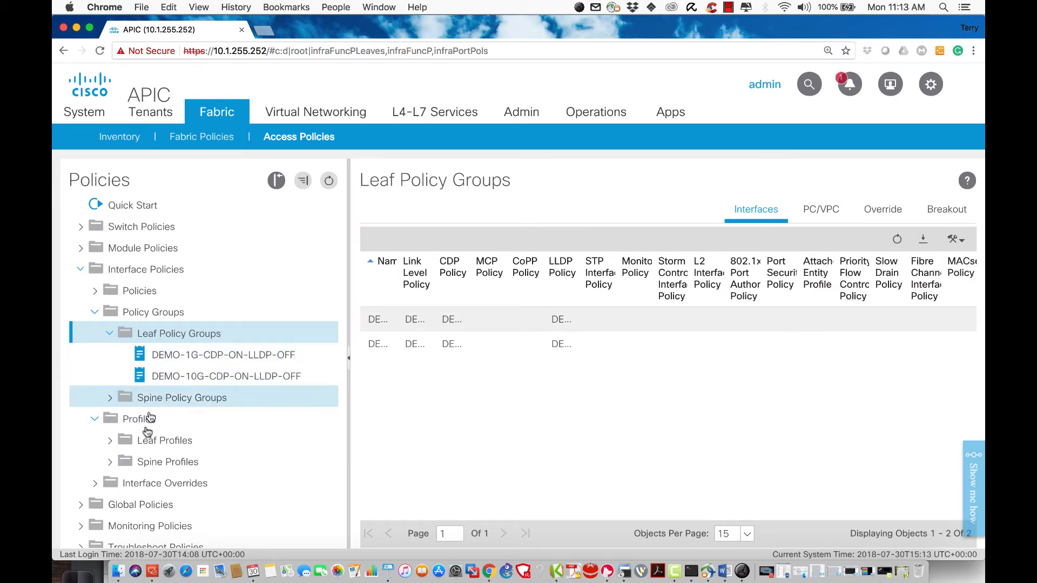
click(156, 442)
right_click(157, 441)
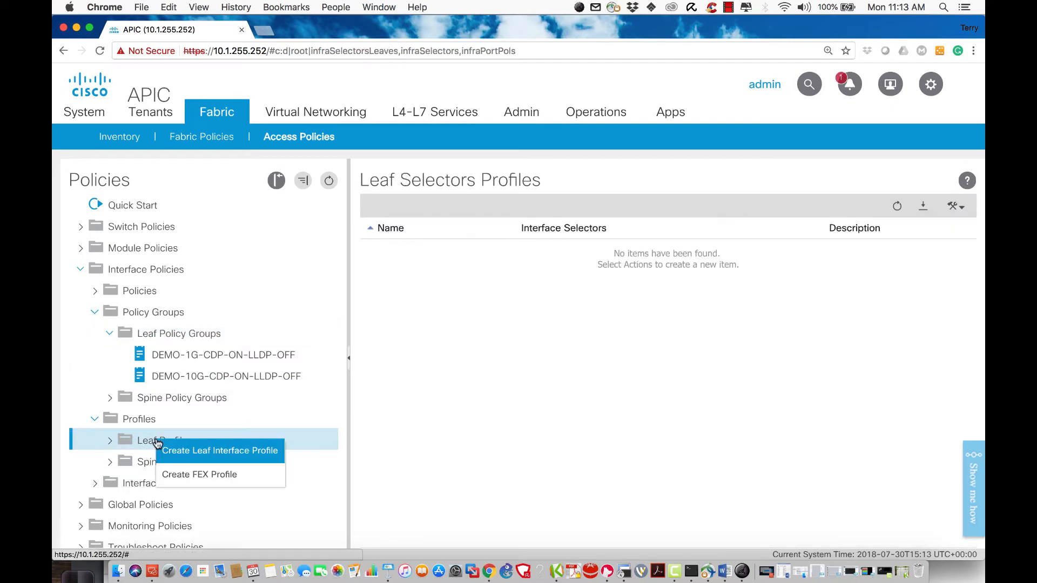
click(191, 455)
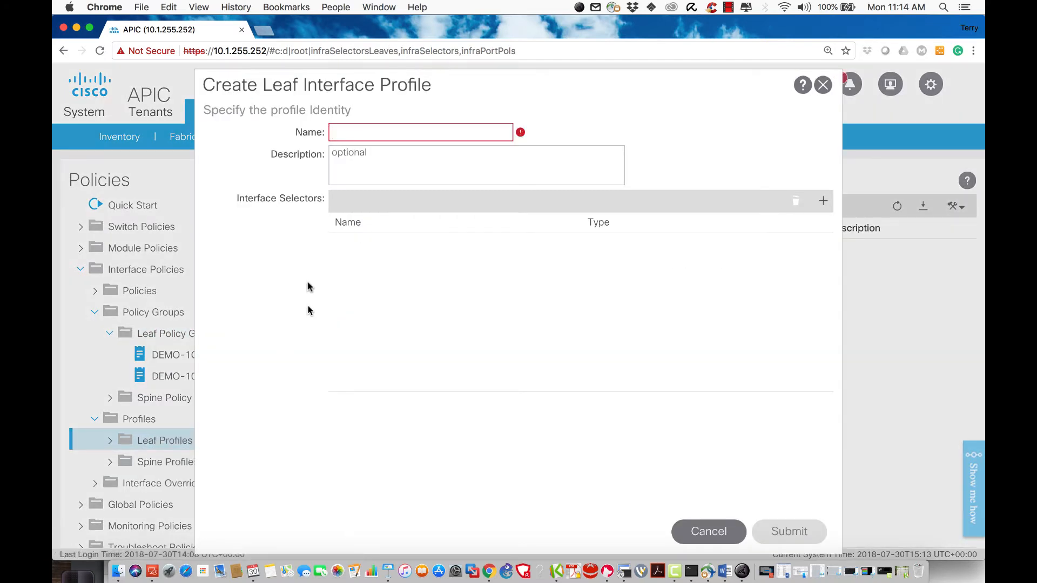
click(366, 138)
text(in)
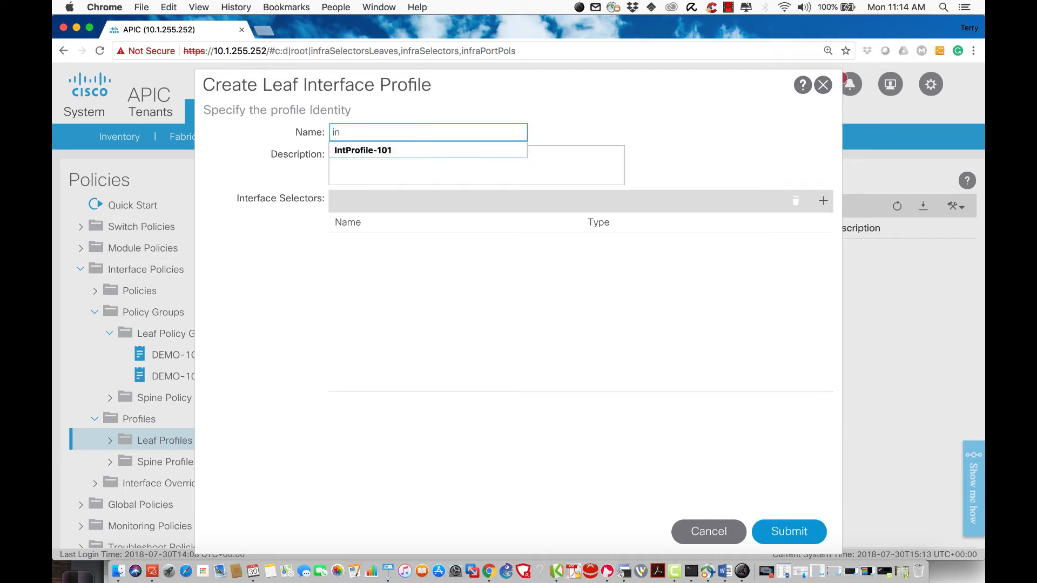
text(t0)
key(BackSpace)
text(Pro)
text(file)
text(Demo)
key(BackSpace)
key(BackSpace)
key(BackSpace)
text(EMO)
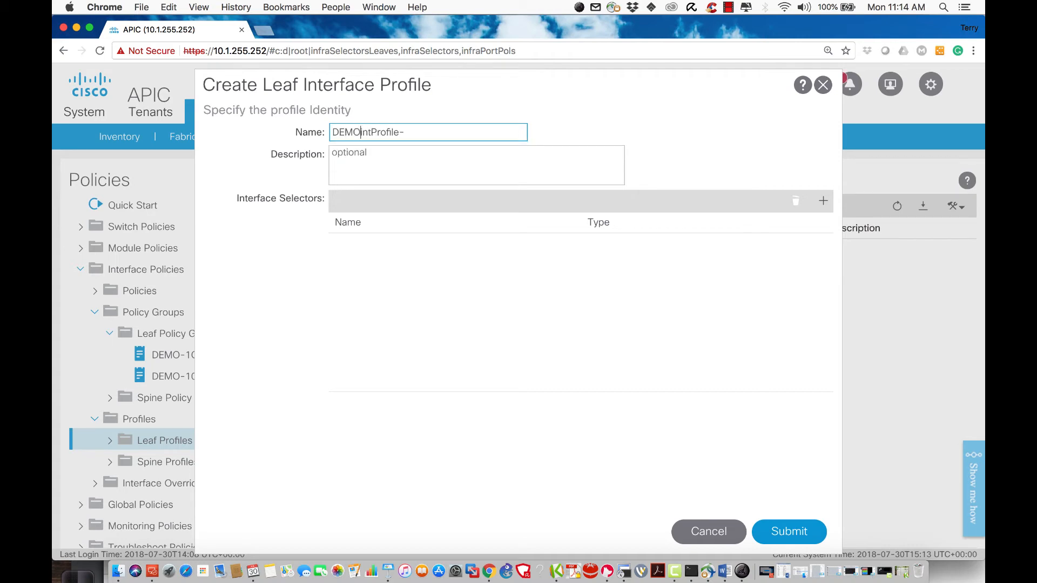
text(-)
text(101)
key(BackSpace)
key(BackSpace)
key(BackSpace)
text(sw101)
key(BackSpace)
key(BackSpace)
key(BackSpace)
text(L101)
Add access port selector E1 to the profile, covering interface 1/1 with policy group DEMO-10G-CDP-ON-LLDP-OFF
click(823, 201)
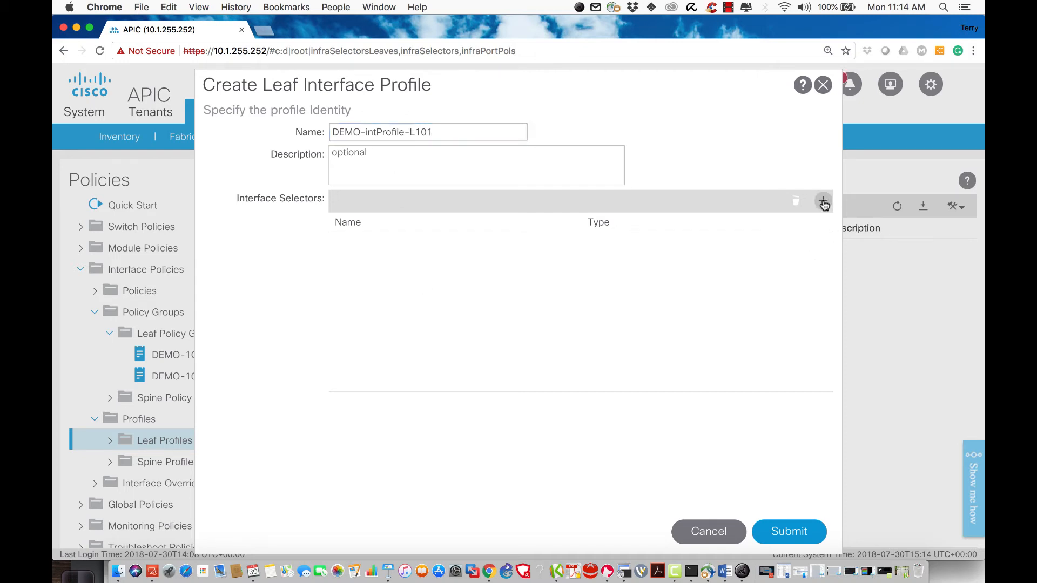
click(384, 134)
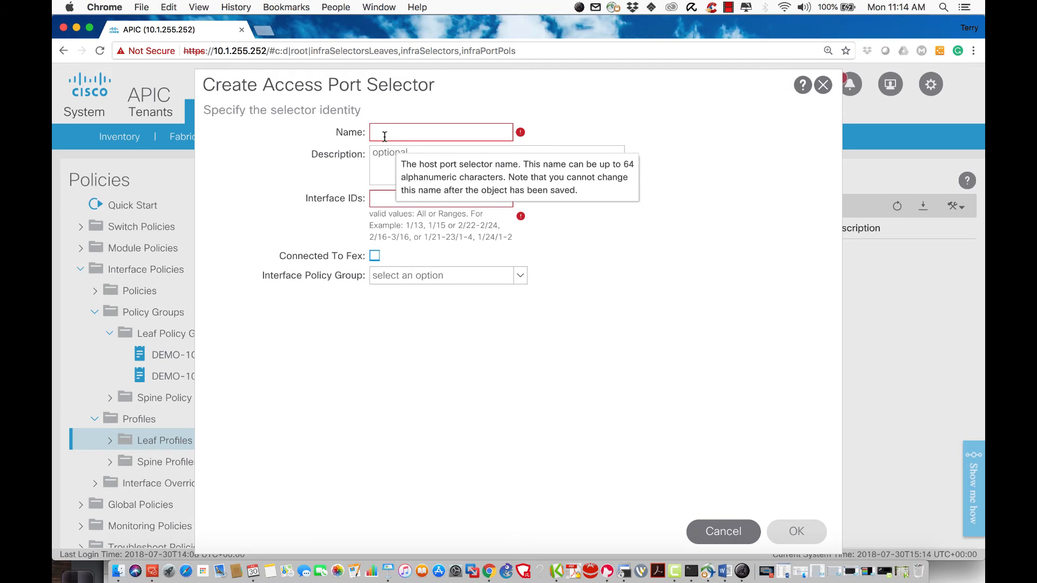
text(E1)
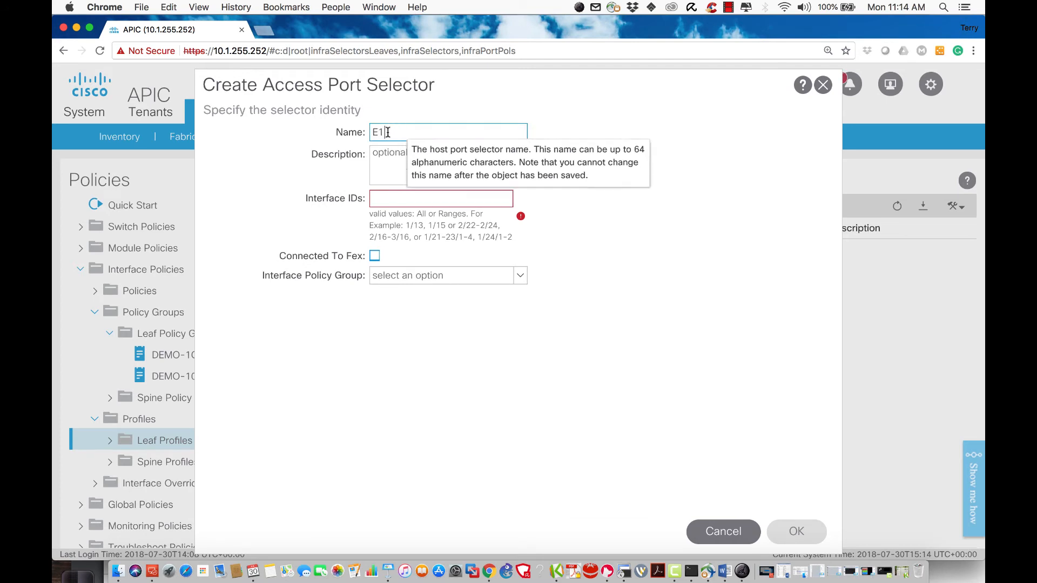
click(385, 195)
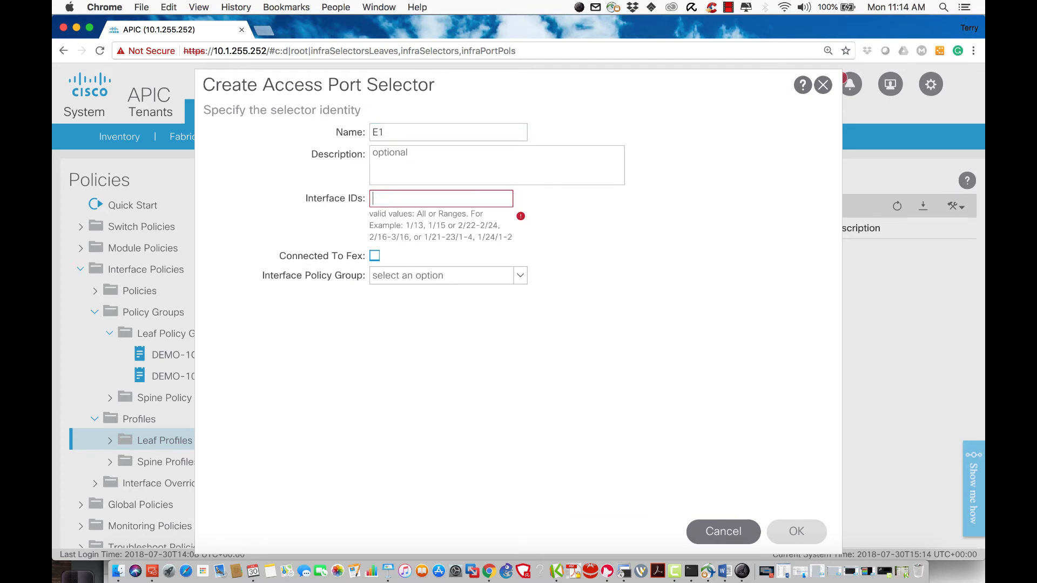
text(1/1)
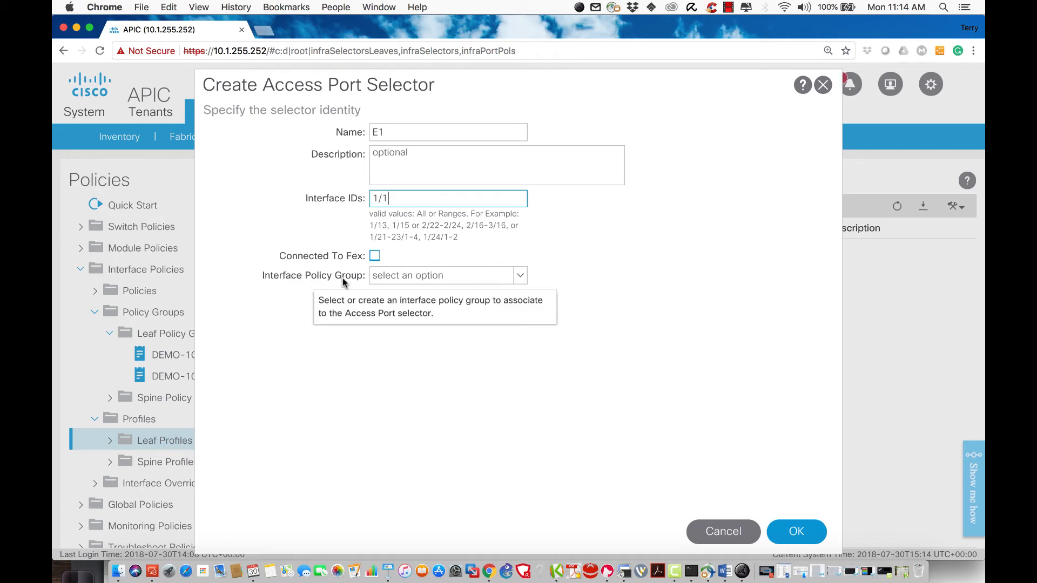
click(520, 276)
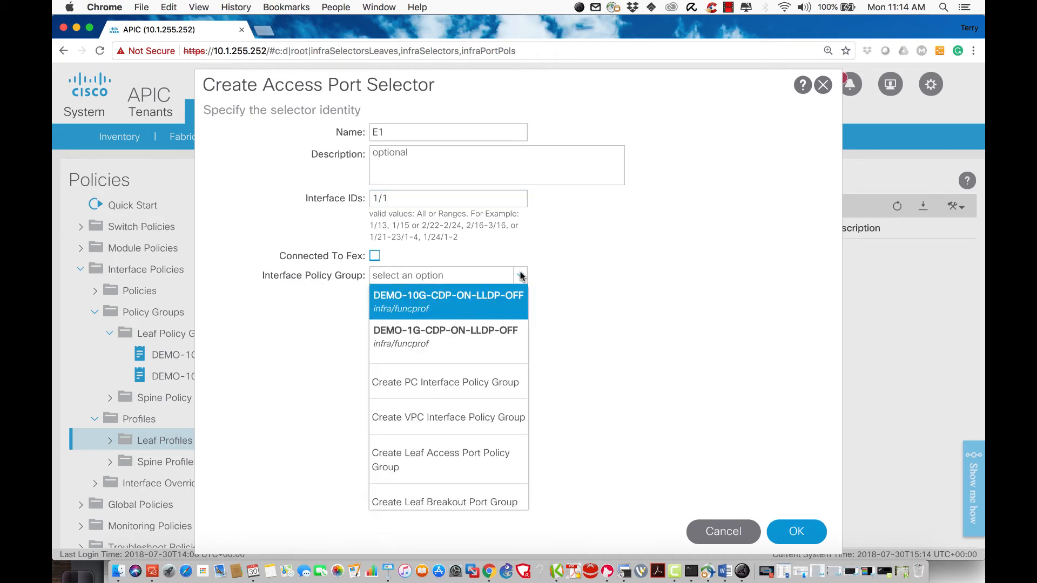
click(415, 304)
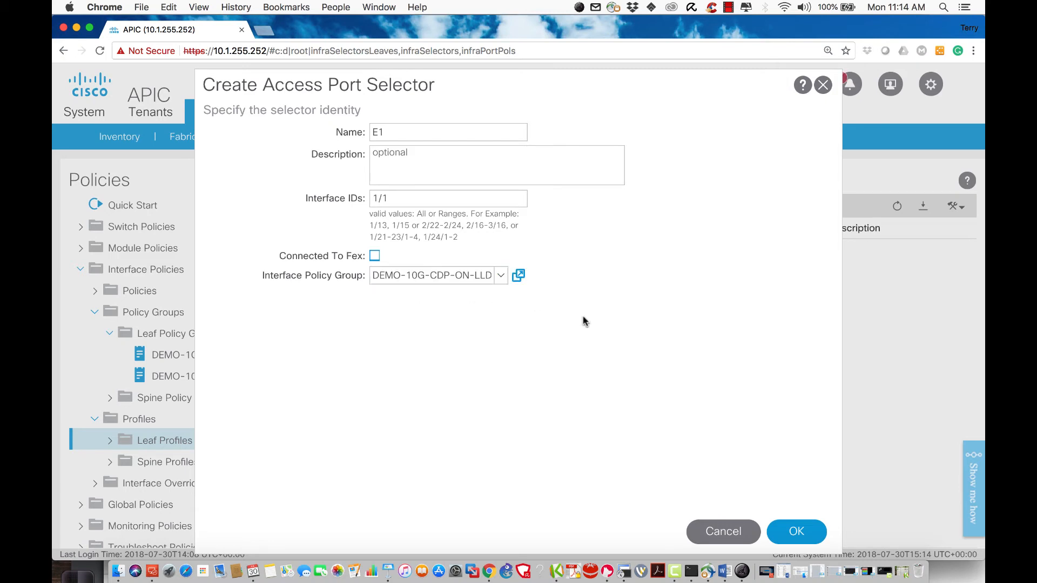
click(807, 534)
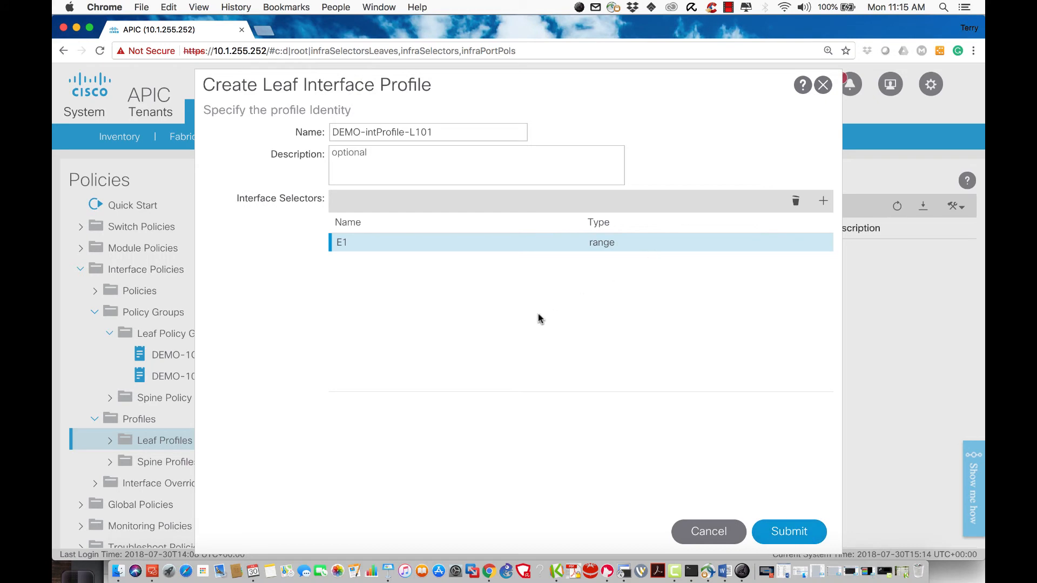
Submit the DEMO-intProfile-L101 profile and start another leaf interface profile named DEMO-intProfile-102
click(791, 534)
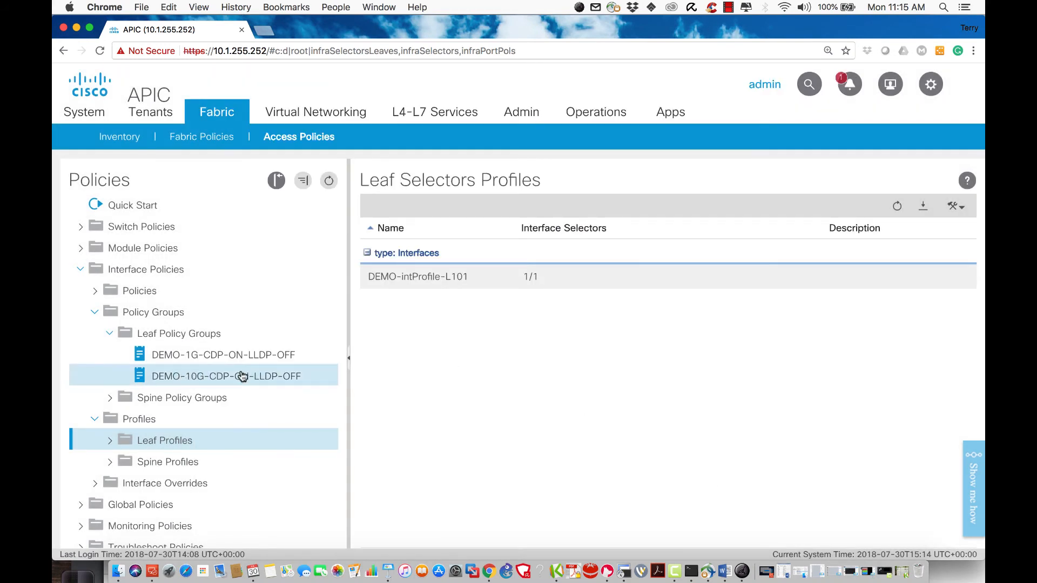
right_click(173, 440)
click(203, 451)
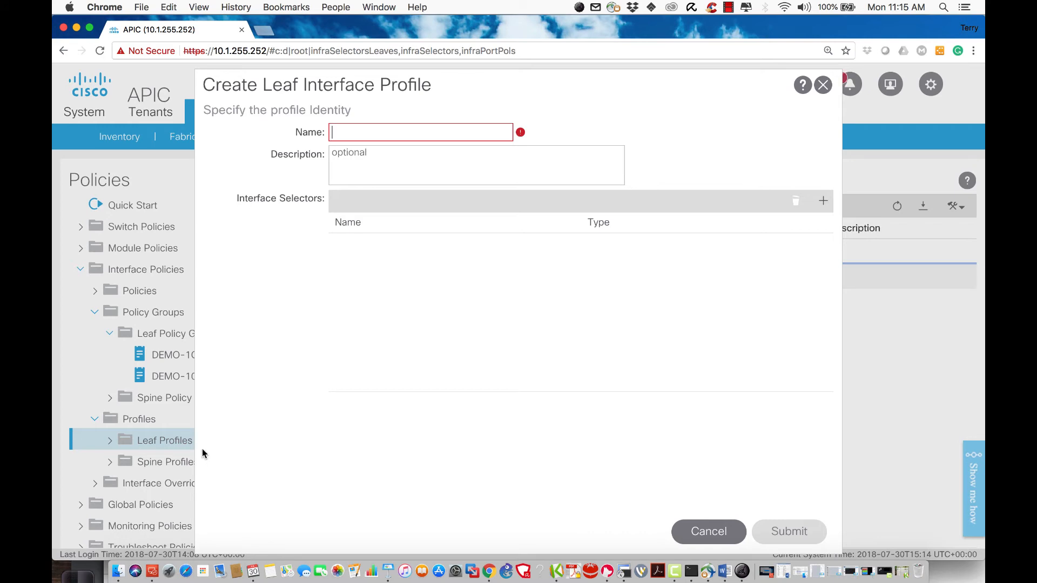
text(In)
key(BackSpace)
key(BackSpace)
text(Int)
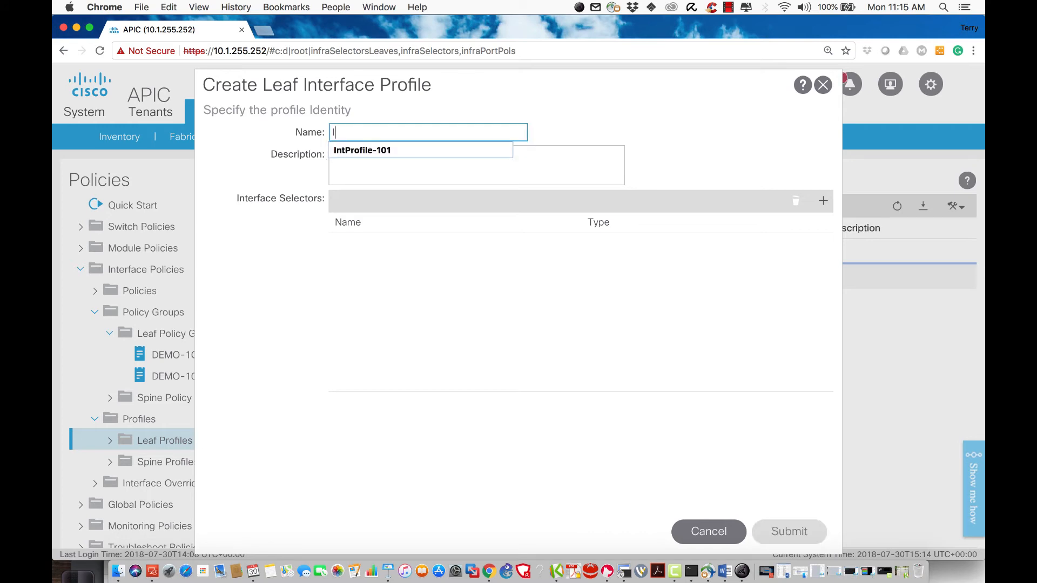
key(BackSpace)
key(BackSpace)
text(int)
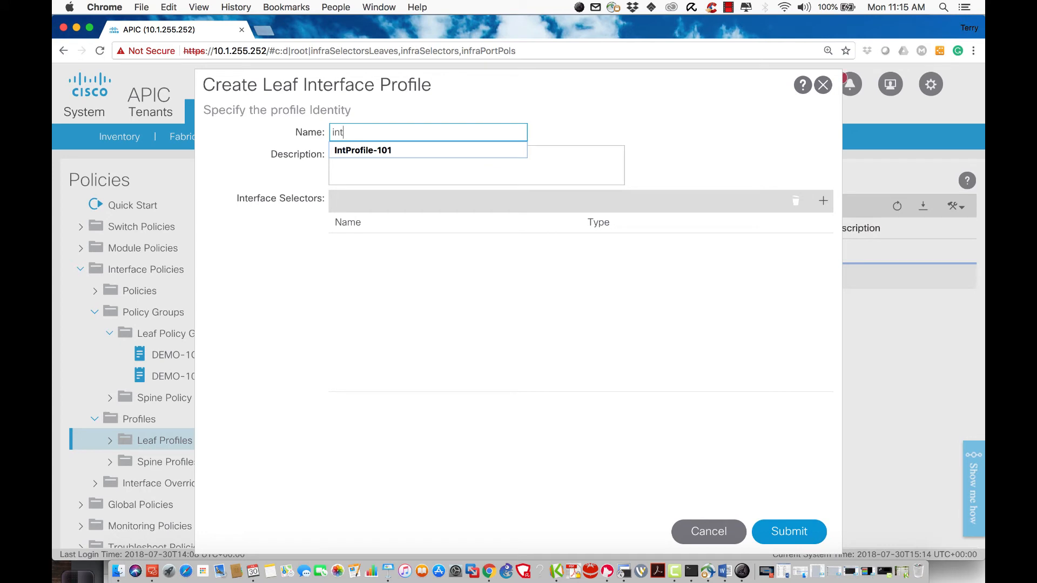
text(R)
key(BackSpace)
text(Profile-102)
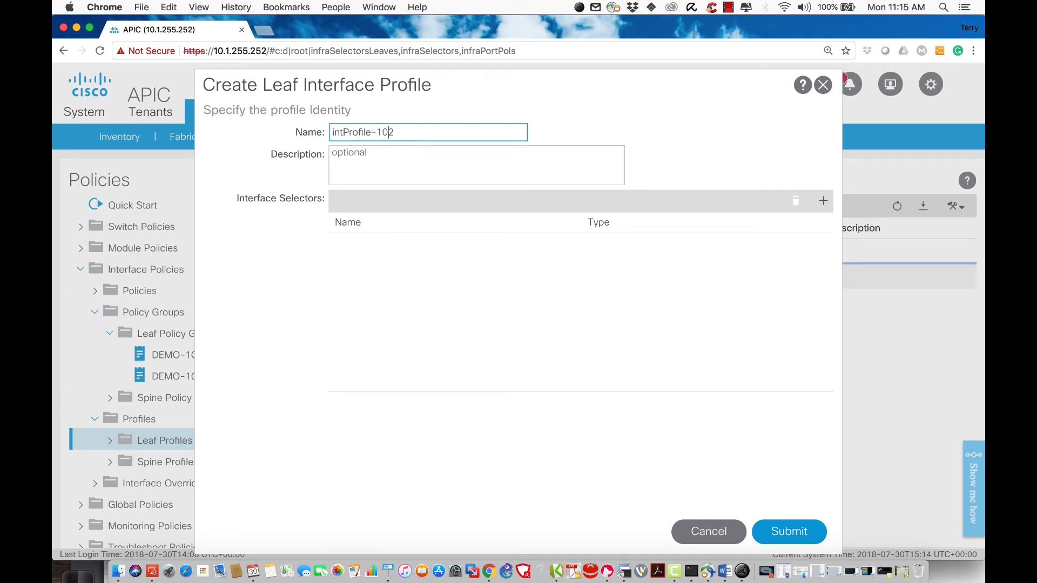
text(DEMO-)
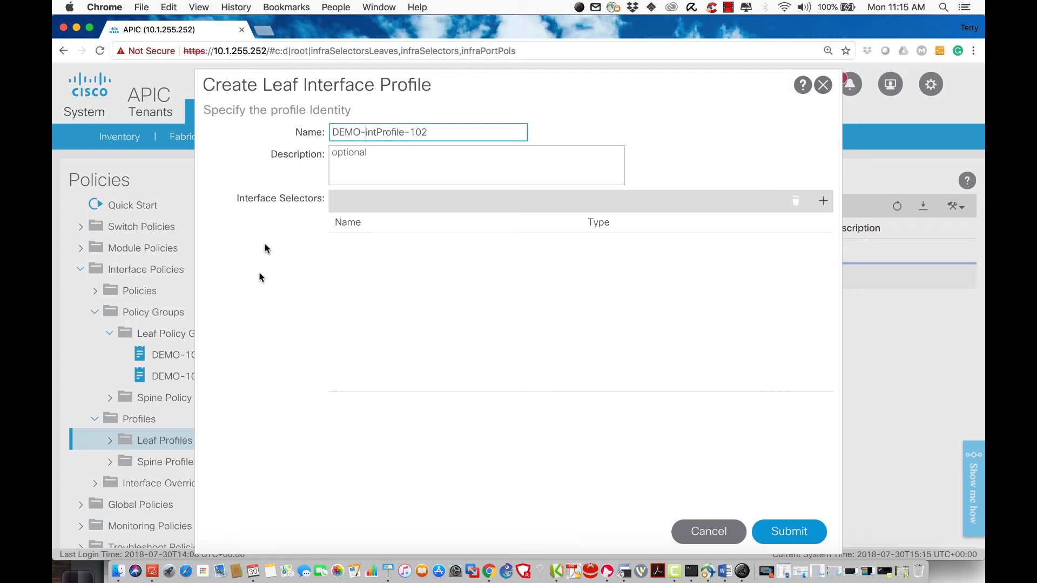
Add access port selector E2 for interface 1/2 with policy group DEMO-10G-CDP-ON-LLDP-OFF, and submit the profile
click(823, 201)
click(384, 139)
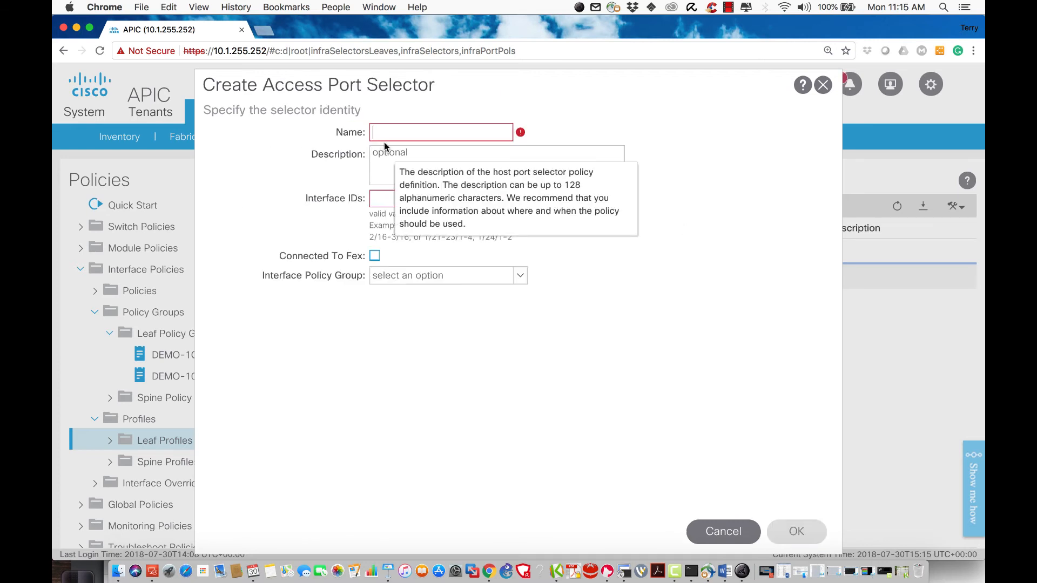
text(E1)
click(389, 204)
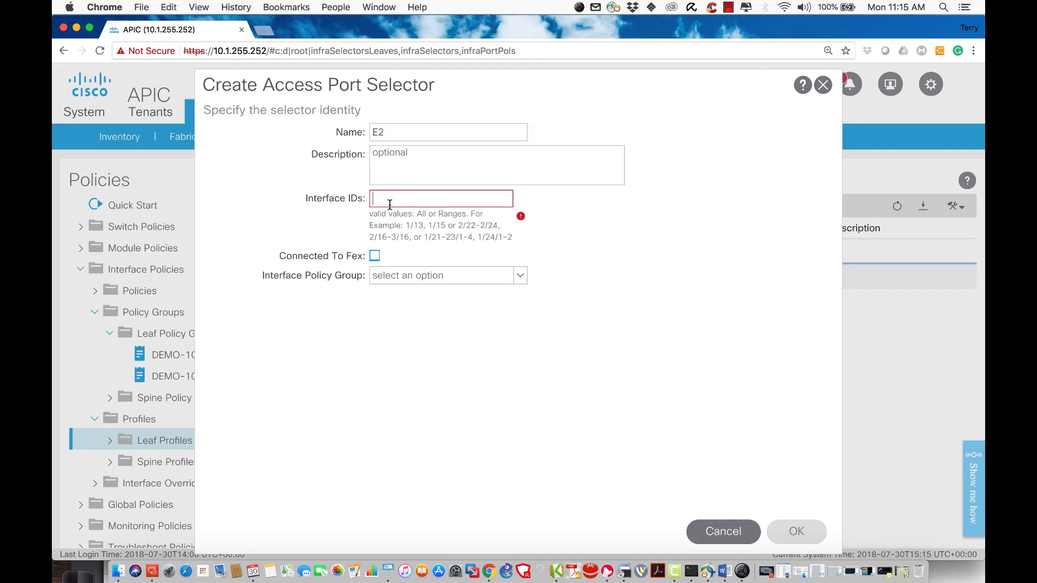
text(1/2)
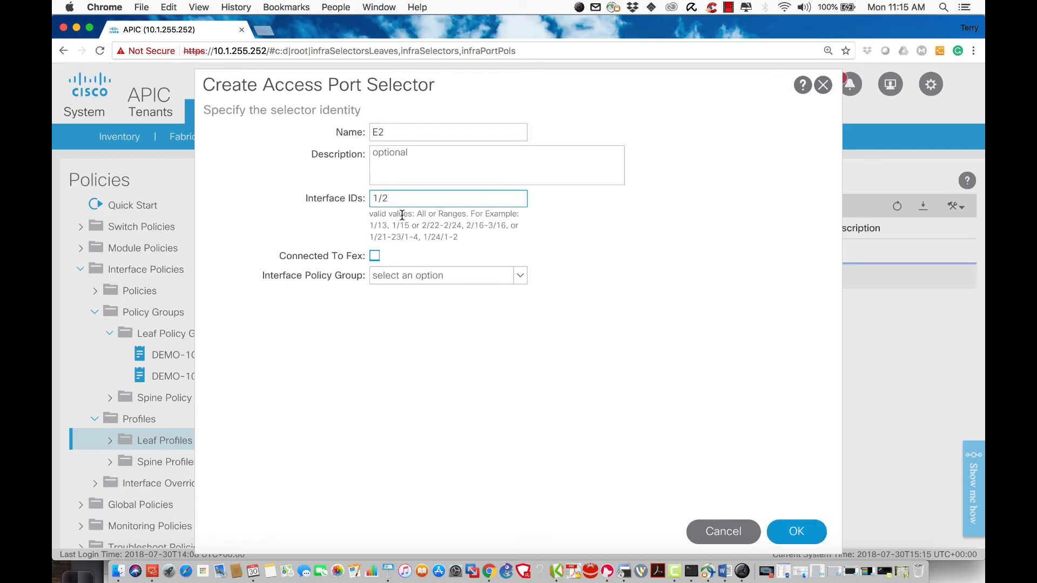
click(494, 277)
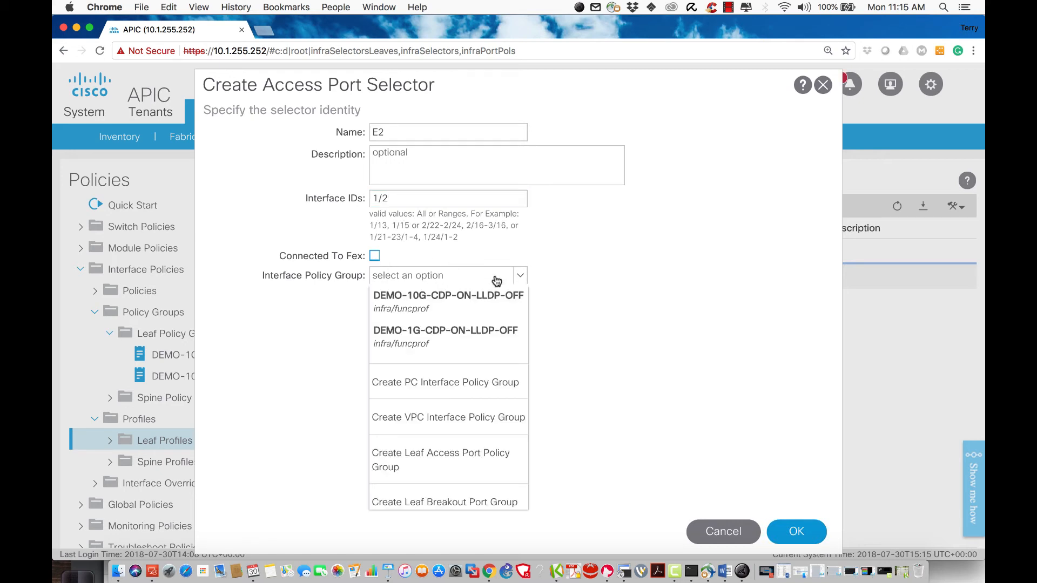
click(452, 301)
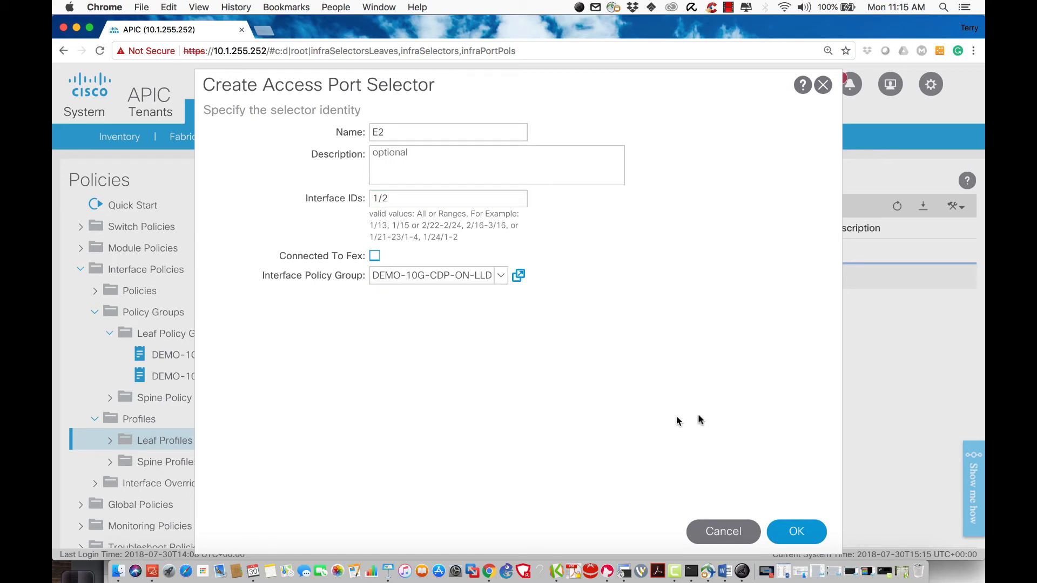
click(796, 532)
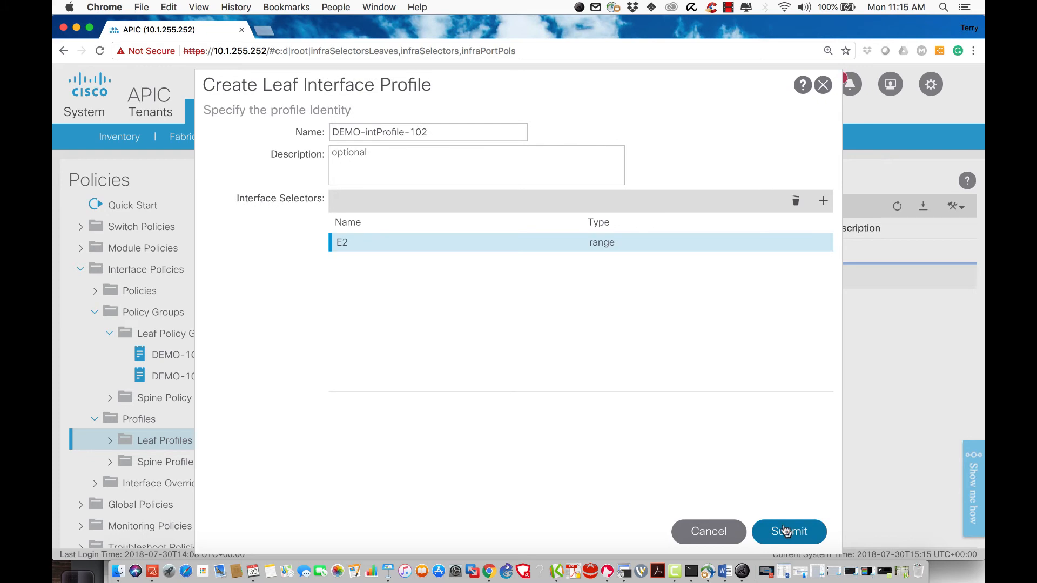
click(798, 532)
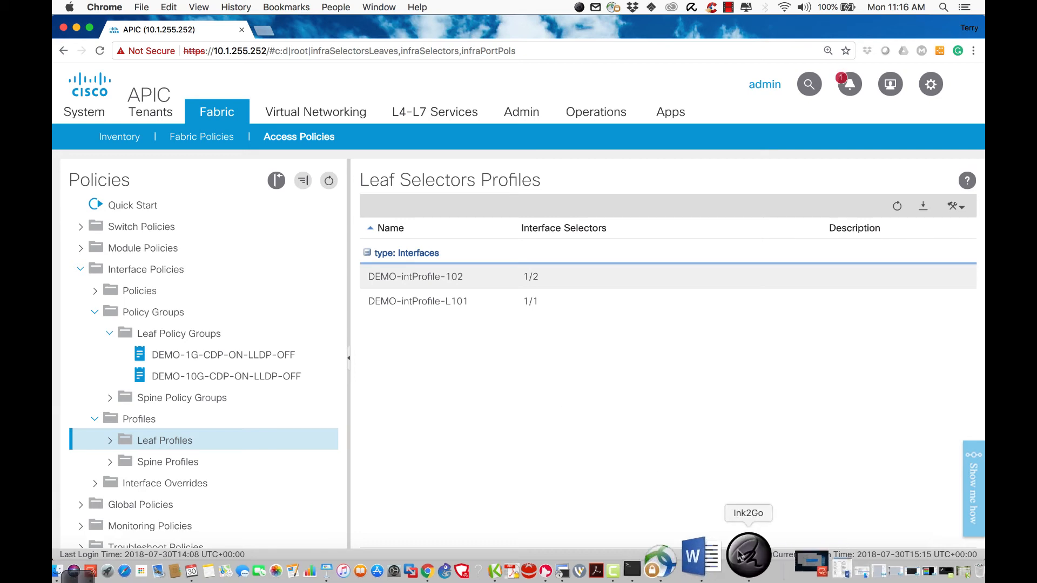
click(697, 554)
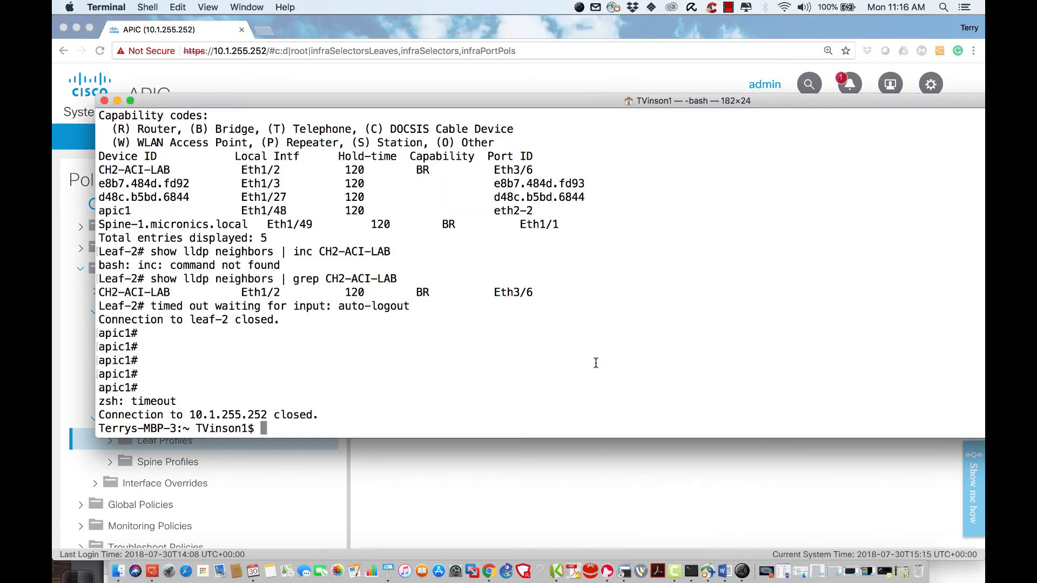
key(Up)
key(Return)
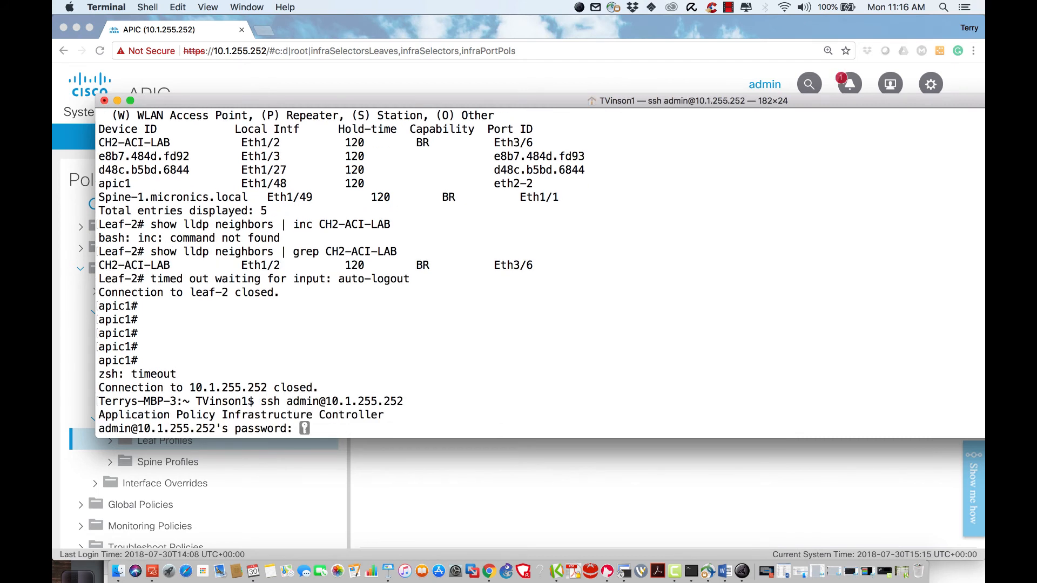
key(Return)
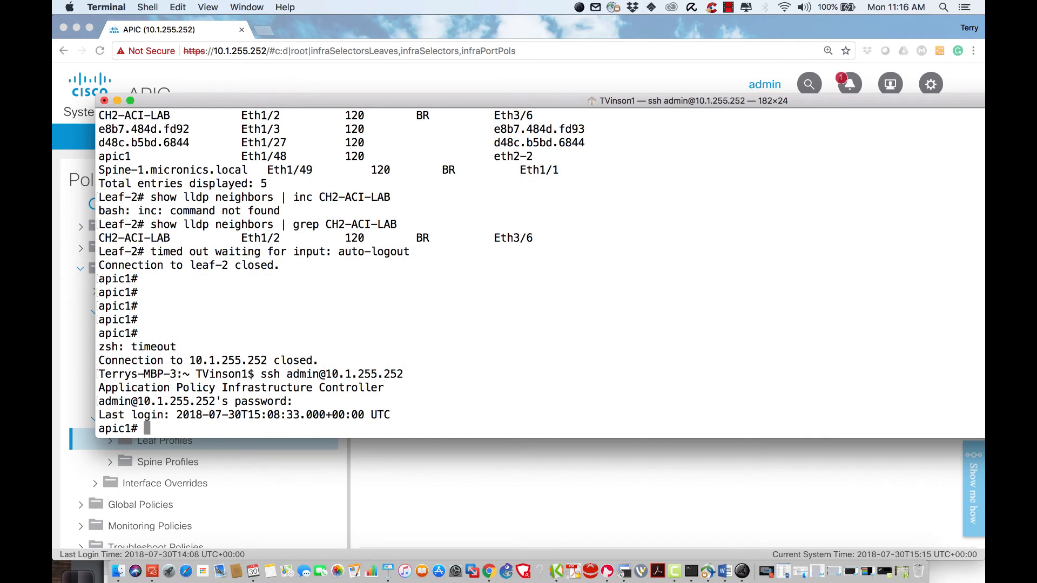
Connect from the APIC to the first leaf switch with ssh leaf-1, entering the account password
text(ssh leaf-1)
key(Return)
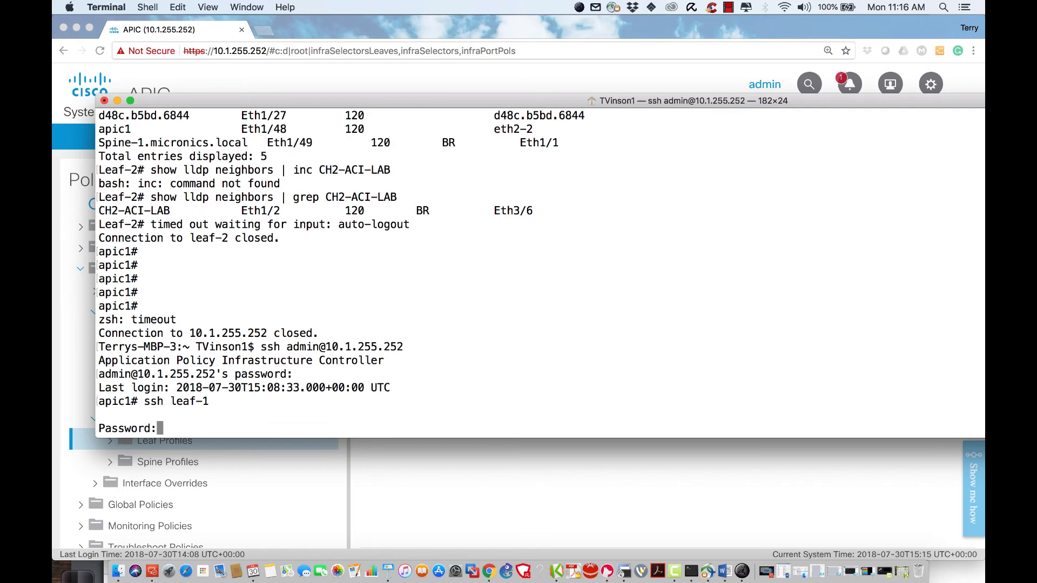
key(Return)
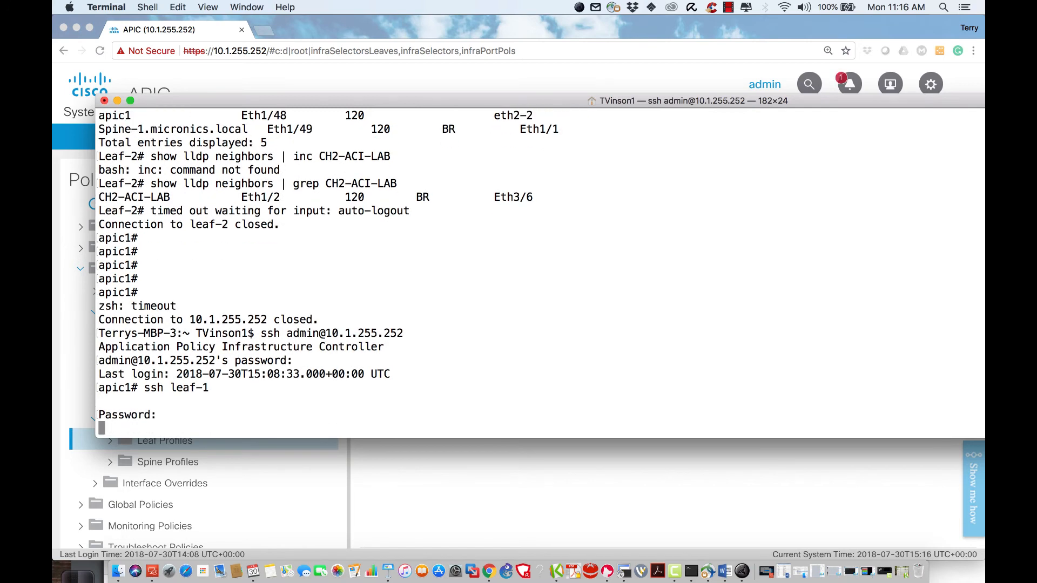
key(Return)
key(Return)
key(Return)
key(Return)
key(Return)
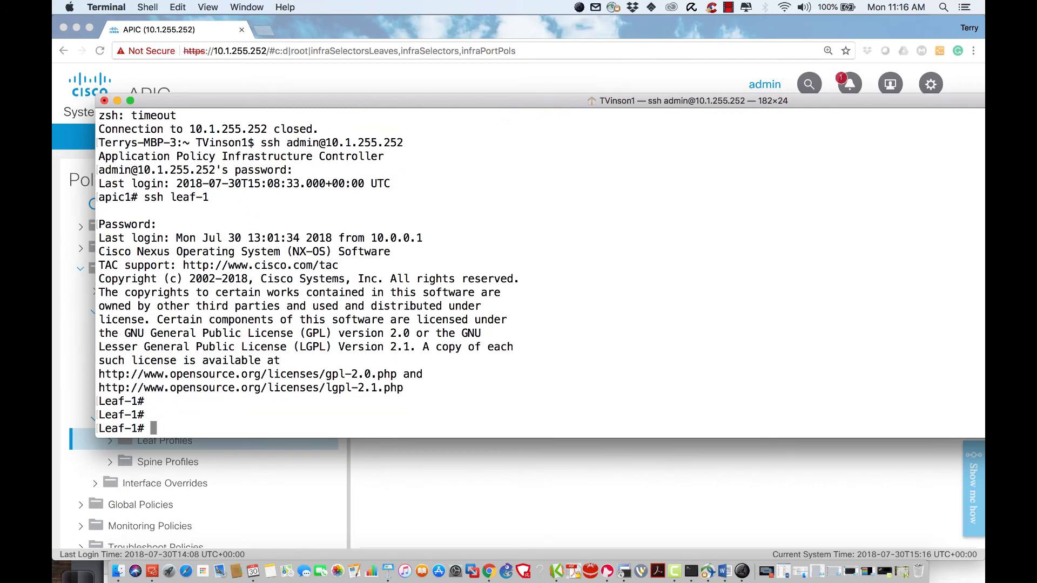
List the CDP neighbors of Leaf-1 with show cdp nei
text(show cdp nei)
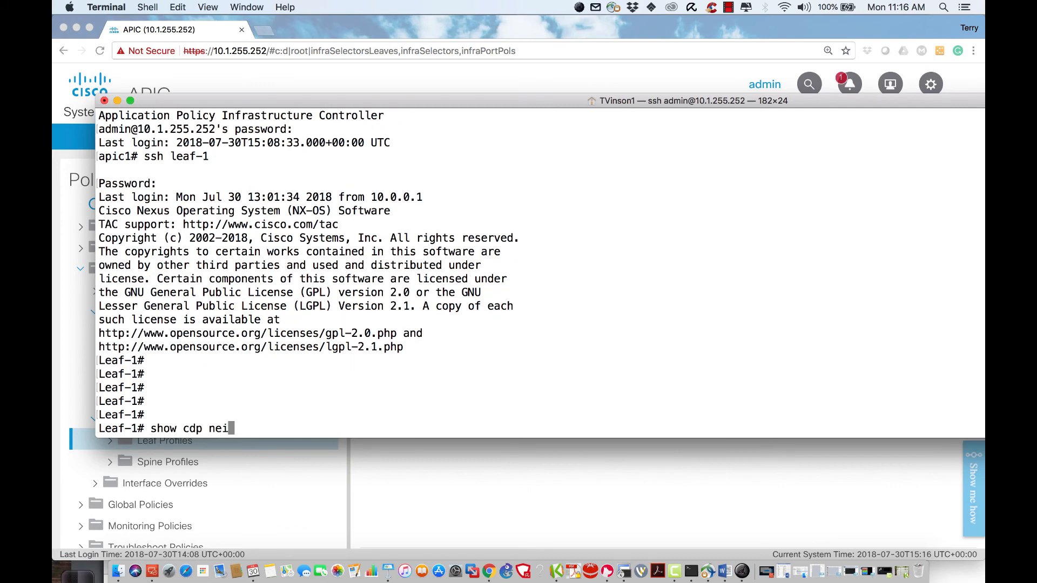
key(Return)
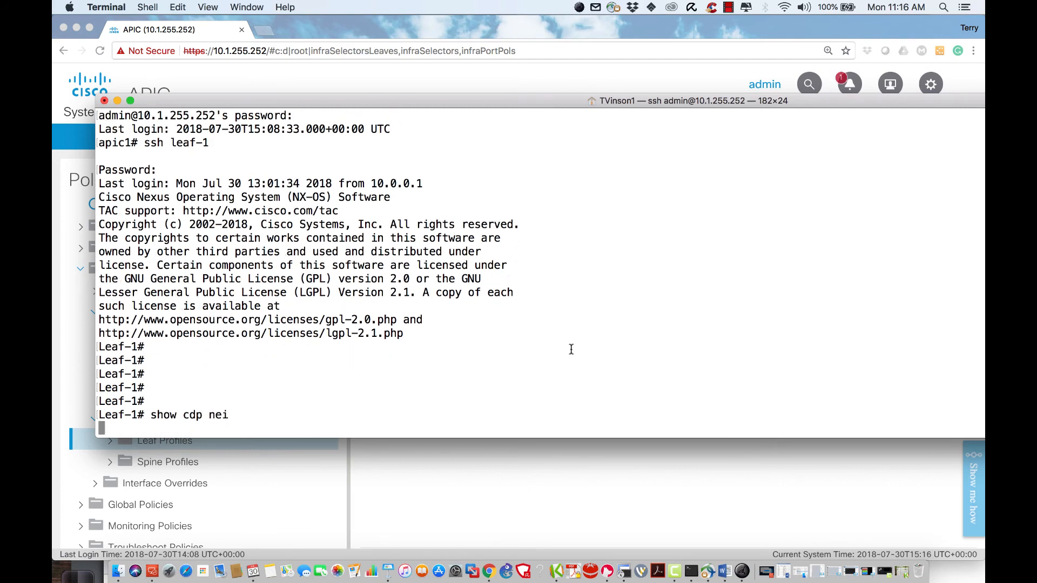
double_click(189, 403)
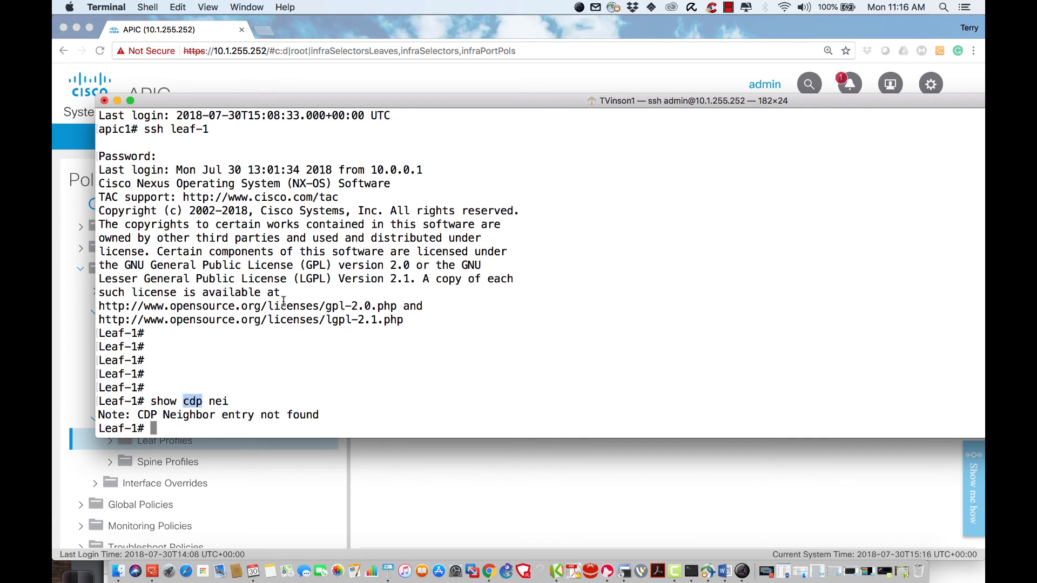
List the LLDP neighbors of Leaf-1 with show lldp neighbors and examine the device and port on Eth1/1
text(show )
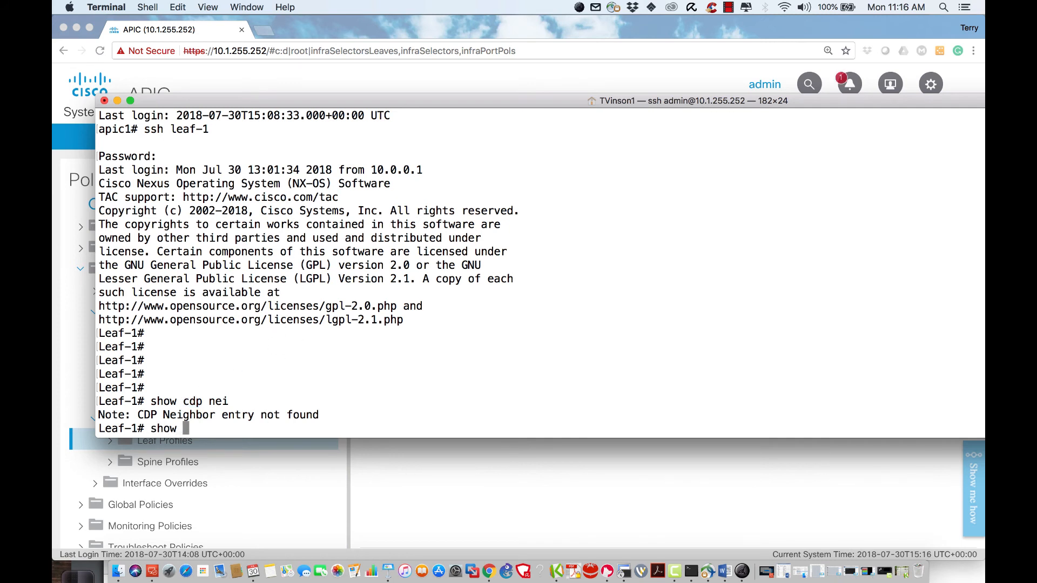
text(lldp neighbors)
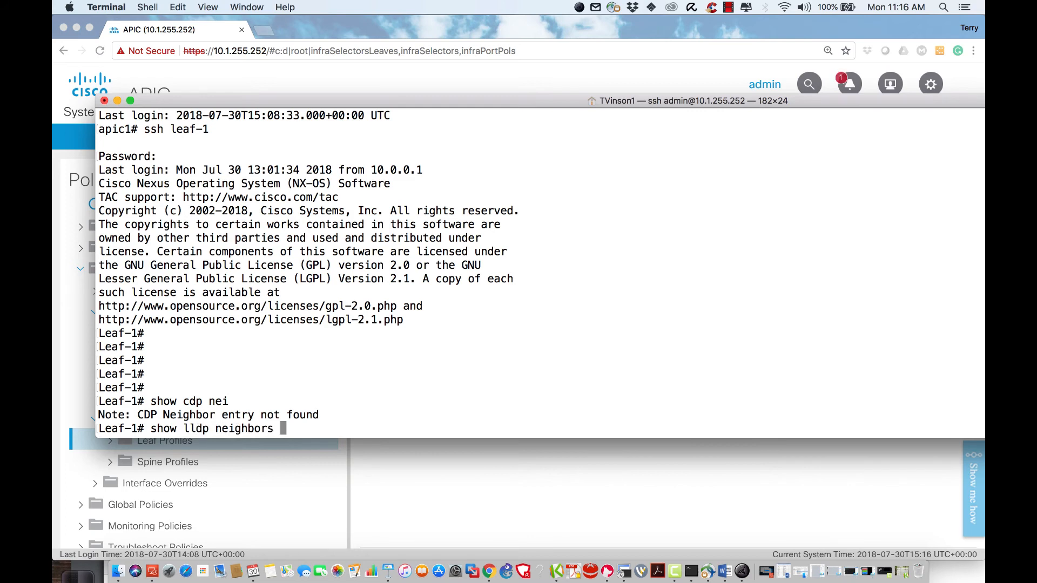
key(Return)
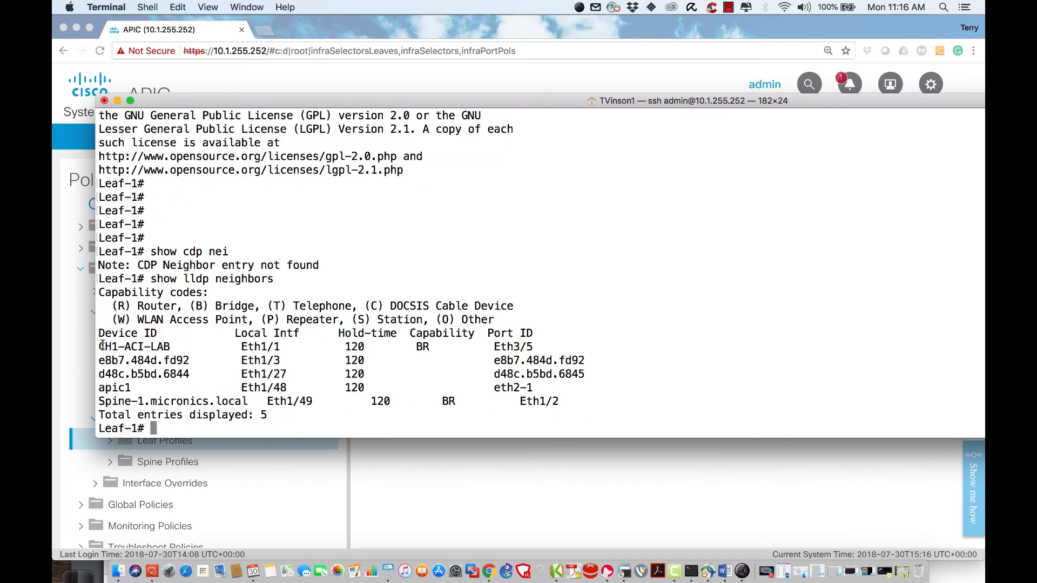
drag(100, 346, 547, 343)
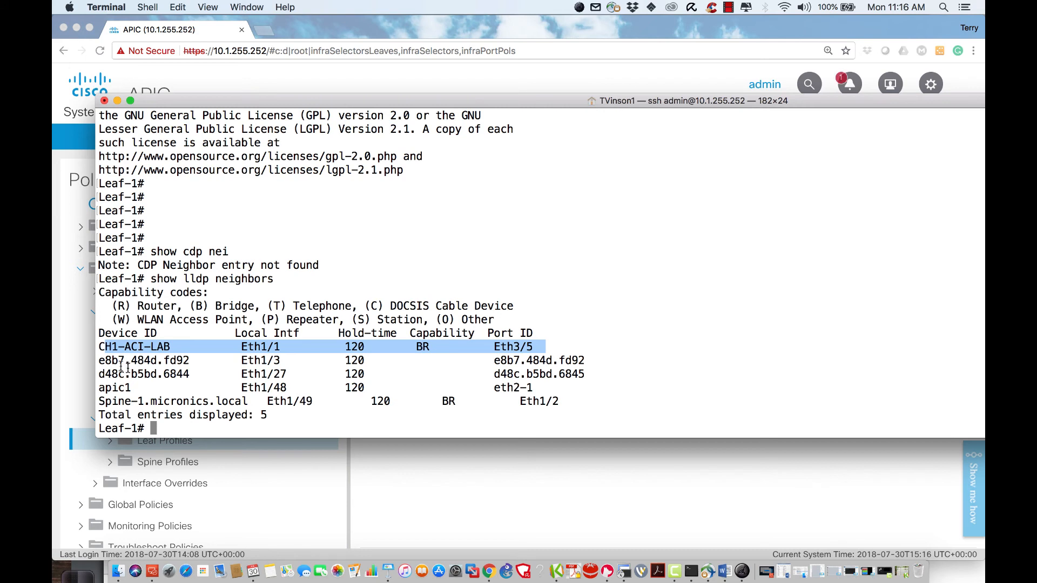
drag(113, 346, 100, 346)
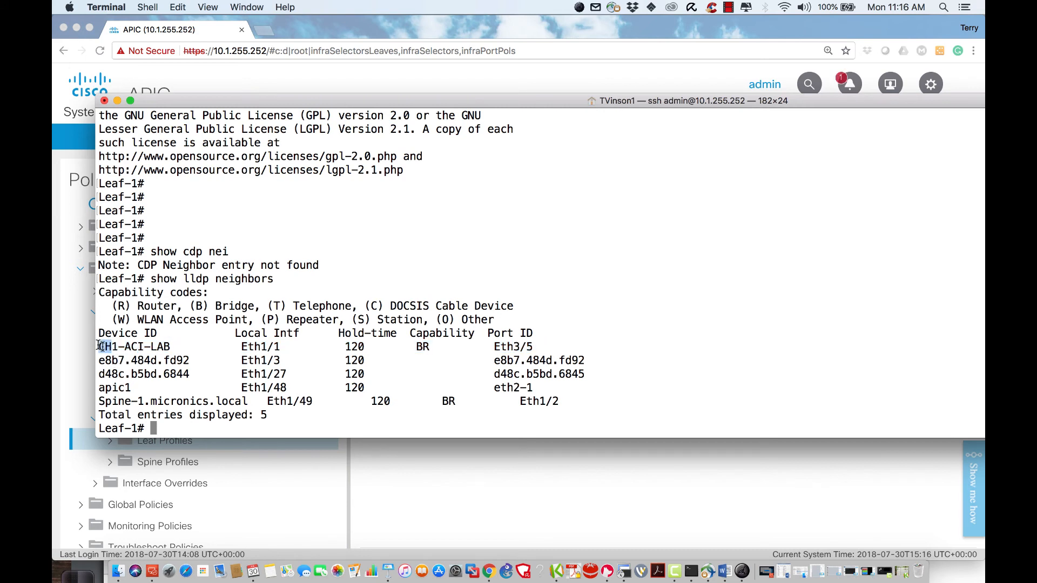
drag(489, 347, 544, 348)
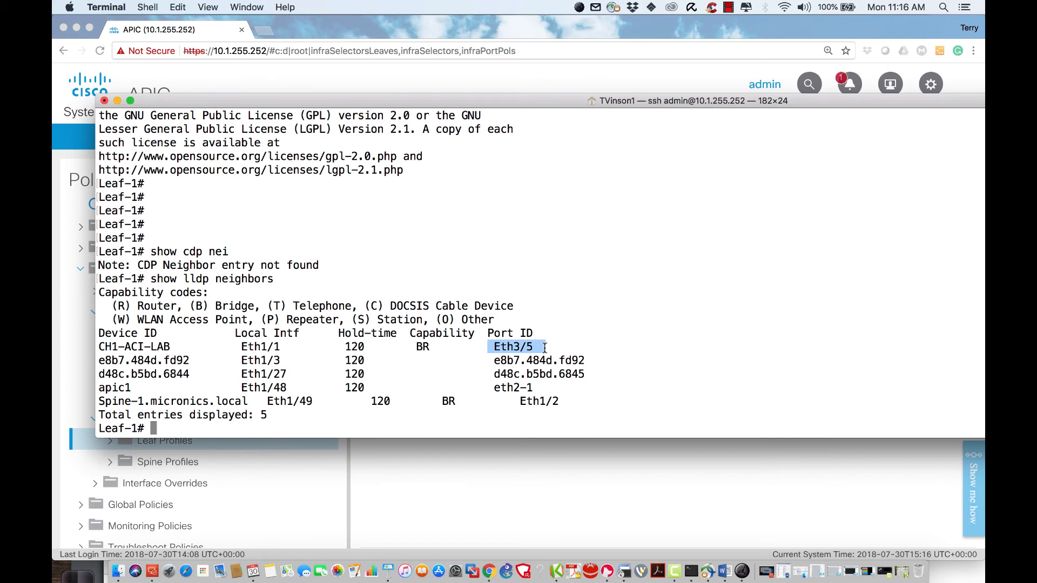
Check the CDP neighbor on one port of Leaf-1 with show cdp neighbors interface e1/1
text(show )
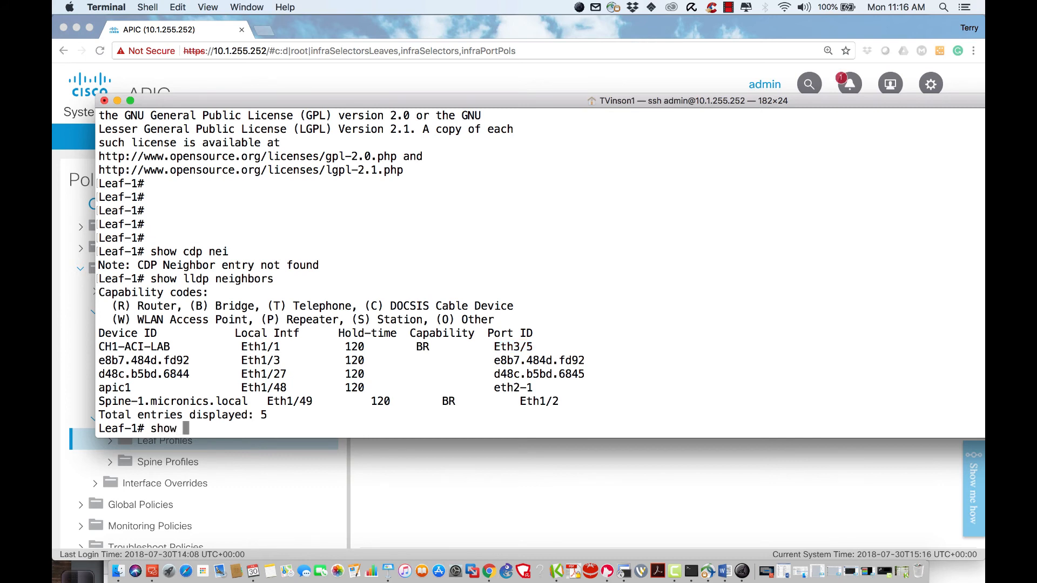
text(cdpni)
key(BackSpace)
key(BackSpace)
text(n)
key(Tab)
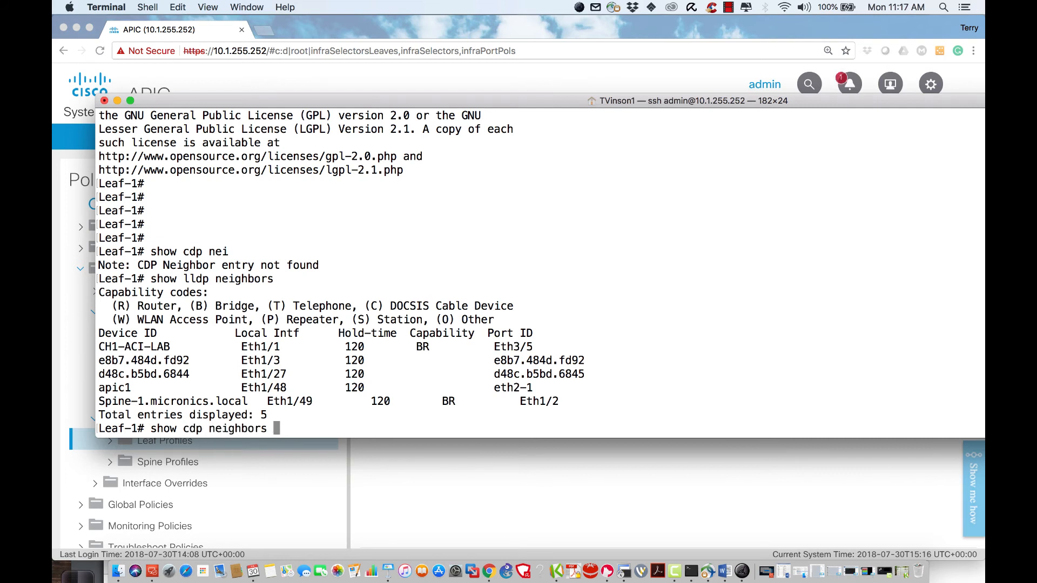
text(interface e1/1)
key(Return)
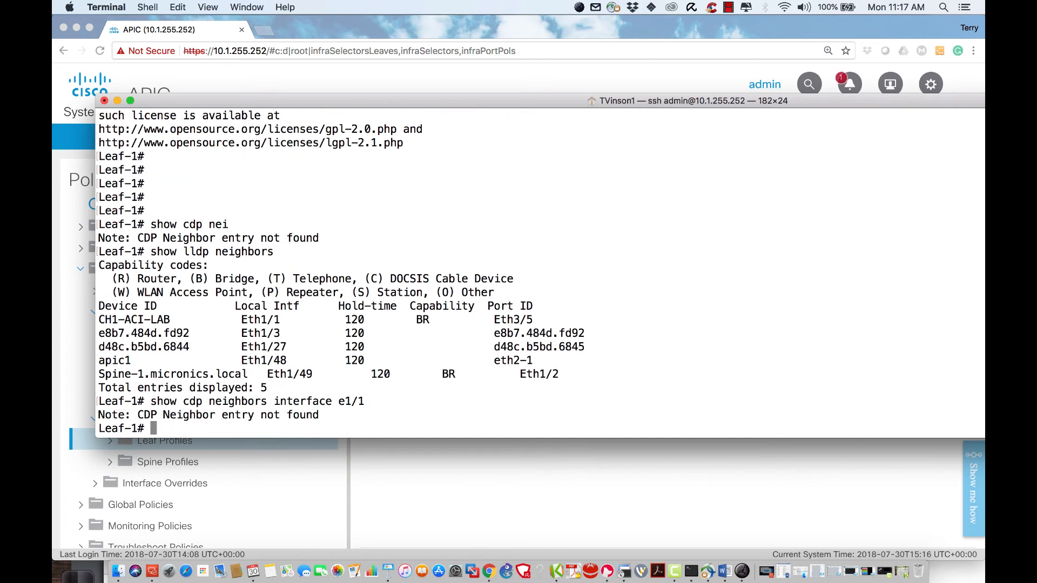
Rework the previous command into show lldp neighbors interface e1/1, run it and examine the device ID
key(Up)
key(Left)
key(Left)
key(Left)
key(Left)
key(Left)
key(Left)
key(Left)
key(Left)
key(Left)
key(Left)
key(Left)
key(Left)
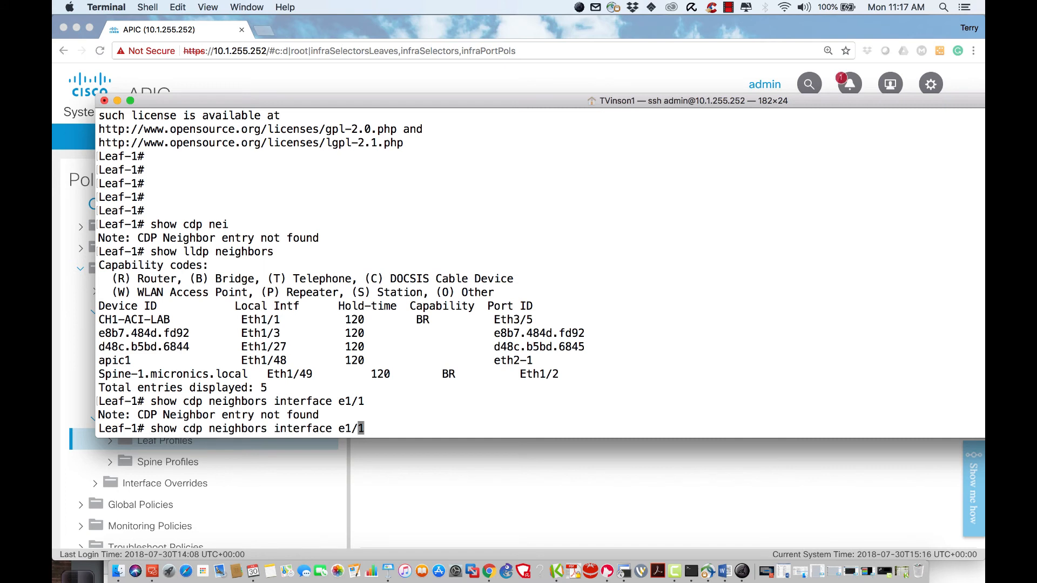
key(Left)
key(Left)
key(Left)
key(Left)
key(Left)
key(Left)
key(Left)
key(Left)
key(Left)
key(Left)
key(Left)
key(Left)
key(Left)
key(BackSpace)
key(BackSpace)
key(BackSpace)
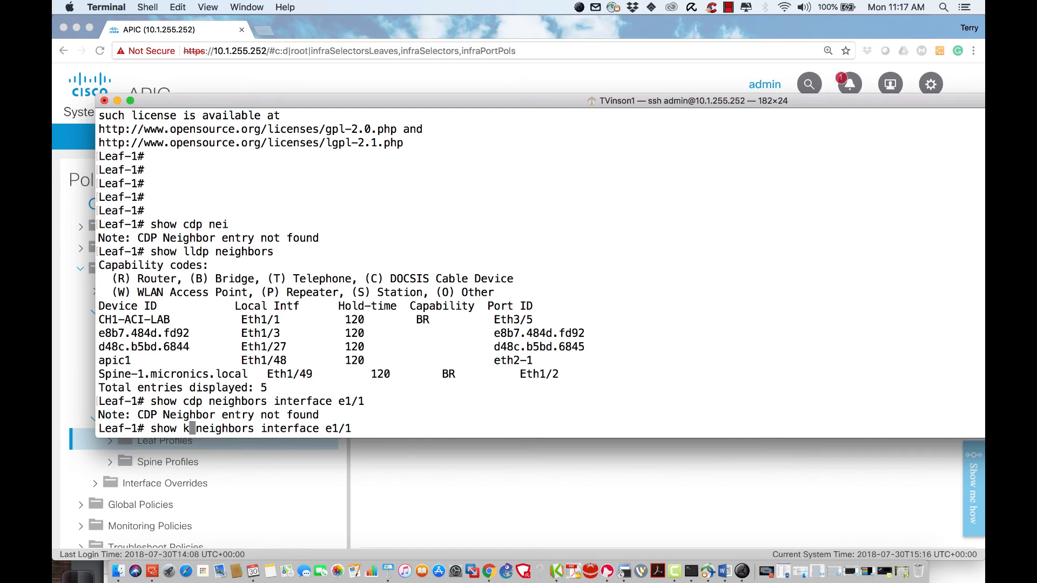
text(lldp)
key(Return)
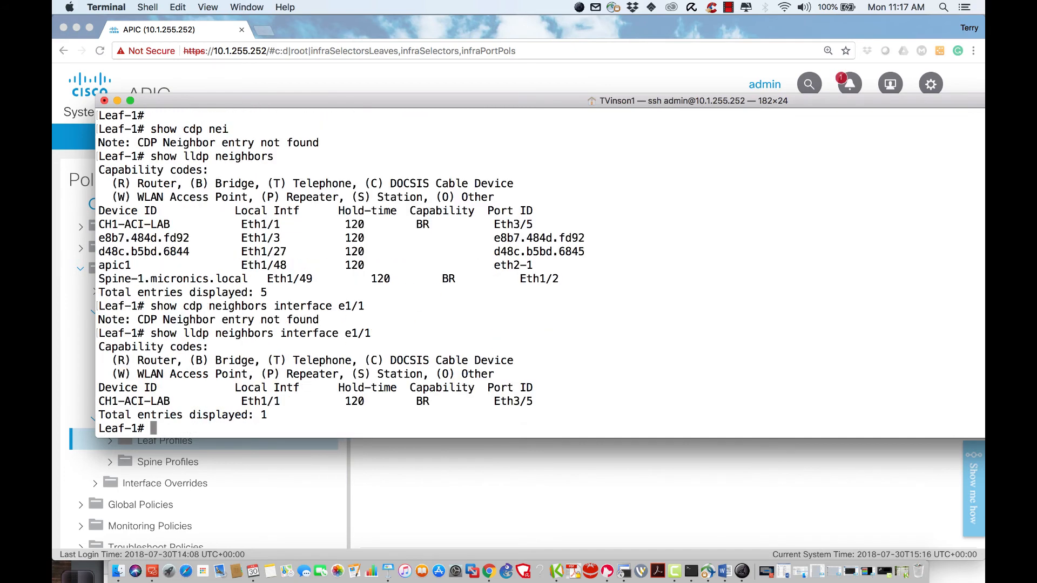
drag(182, 403, 97, 402)
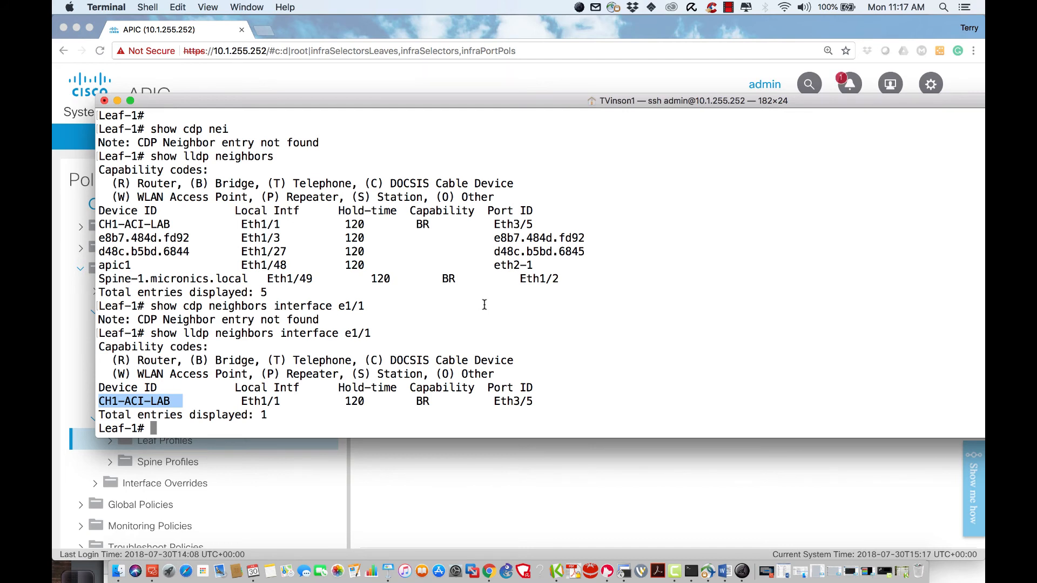
Try to display the running configuration directly on Leaf-1 with show run
text(show)
key(BackSpace)
key(BackSpace)
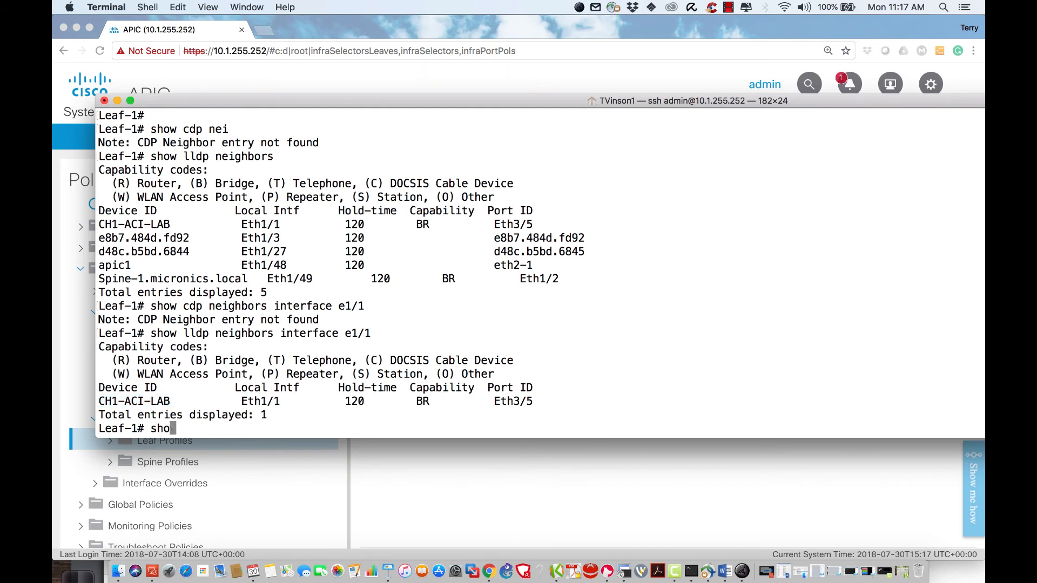
text(w run)
key(Return)
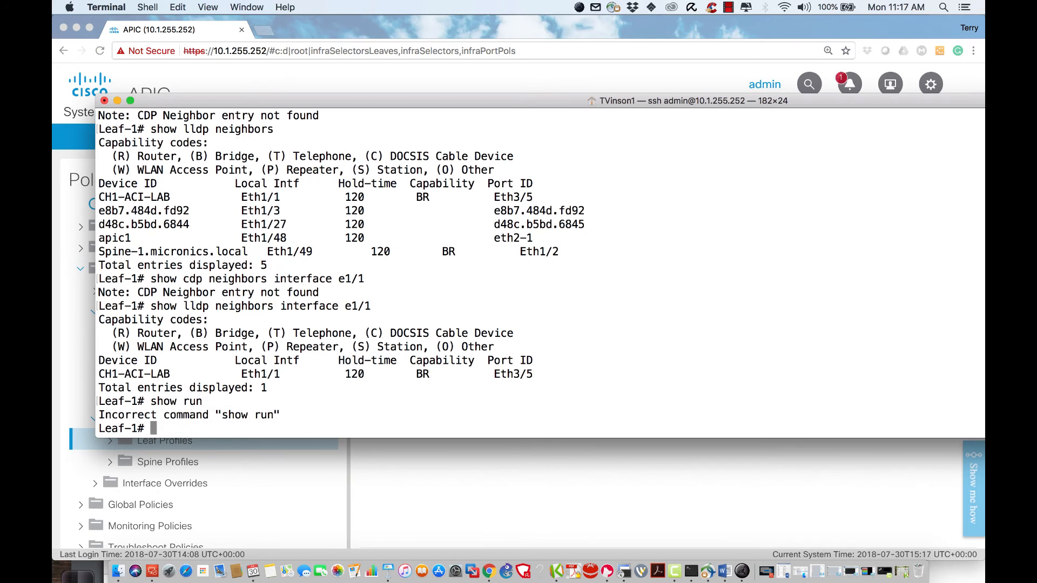
text(conf)
key(Tab)
key(BackSpace)
key(BackSpace)
key(BackSpace)
key(BackSpace)
key(BackSpace)
key(BackSpace)
key(BackSpace)
key(BackSpace)
key(BackSpace)
key(BackSpace)
key(BackSpace)
key(BackSpace)
Log out of Leaf-1 and enter configuration mode for leaf 101 on apic1
text(exit)
key(Return)
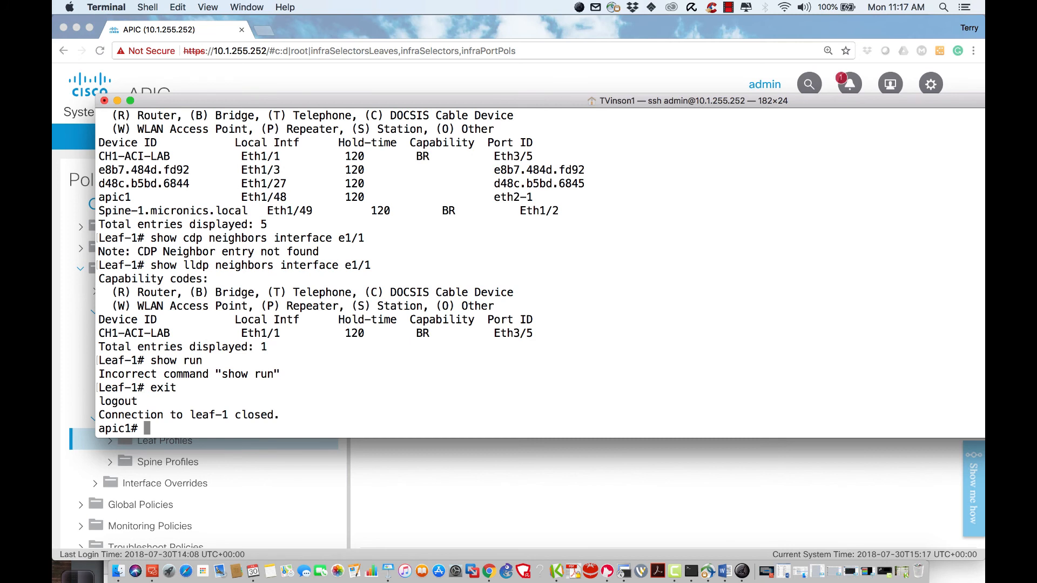
text(configure)
key(Return)
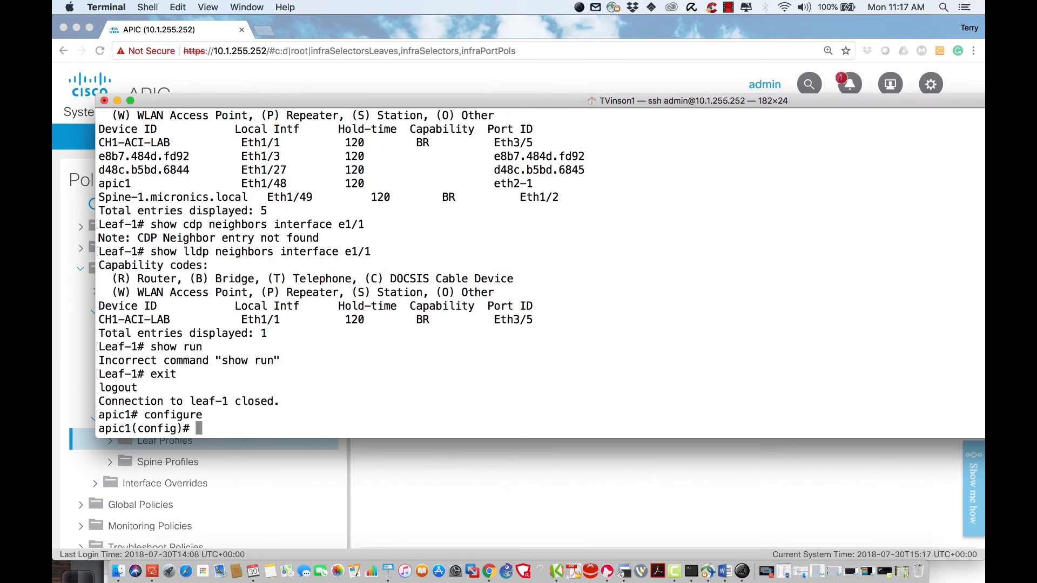
text(le)
key(Tab)
text(101)
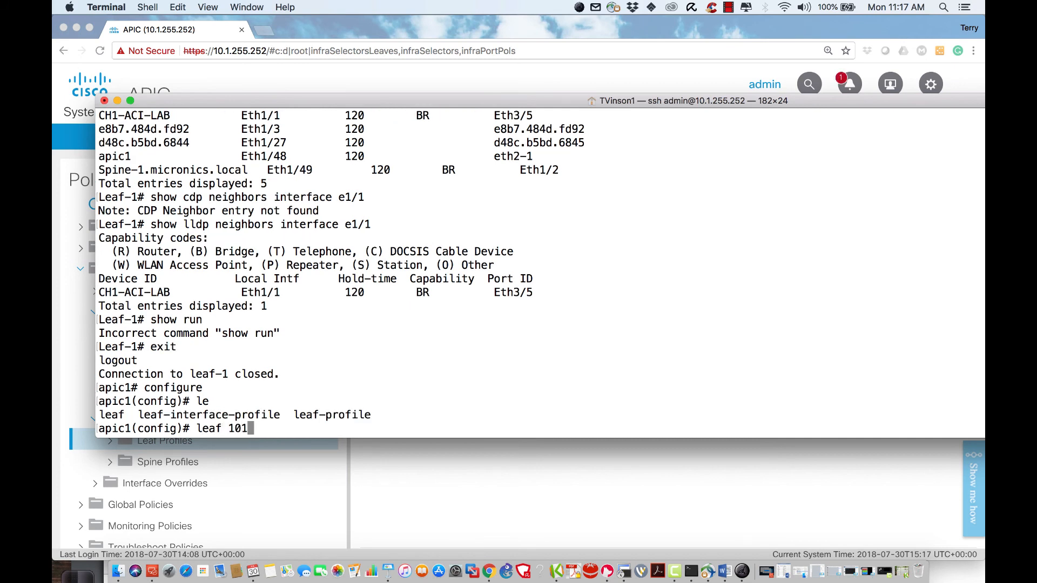
key(Return)
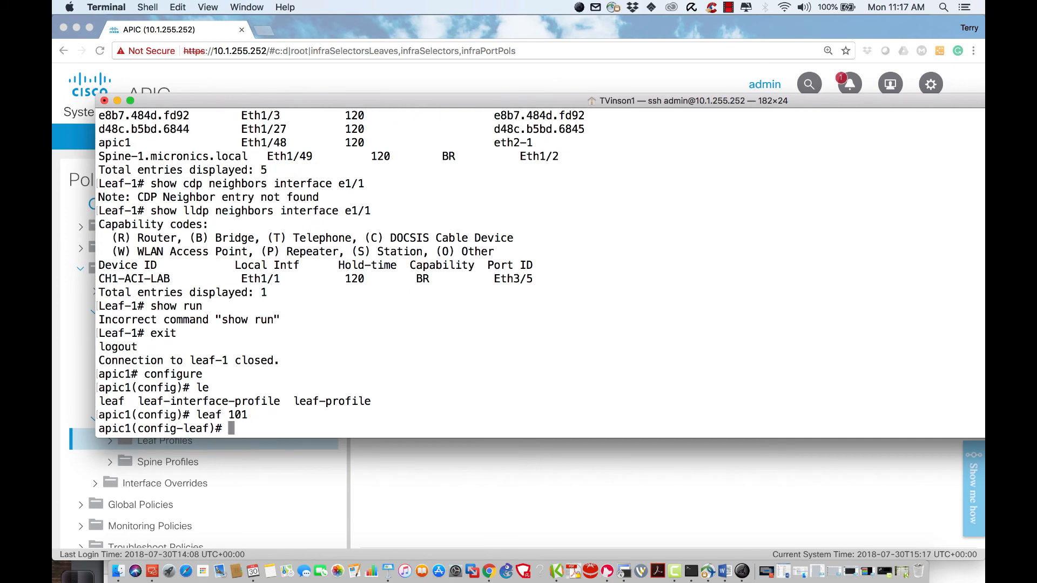
Display the running configuration of leaf 101 with show run and examine its output
text(show run)
key(Return)
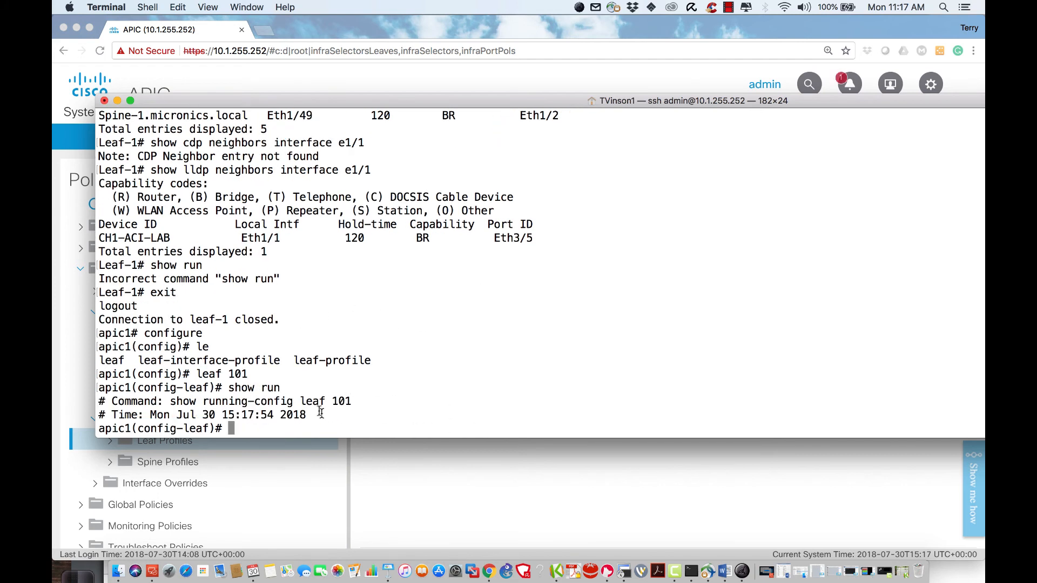
drag(307, 415, 99, 400)
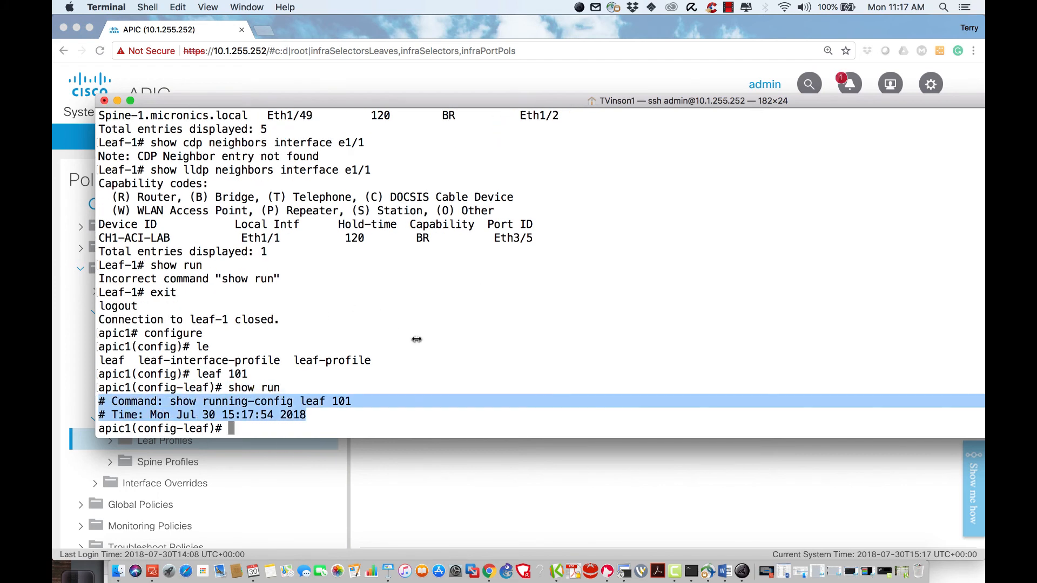
Enter the configuration context of interface ethernet 1/1 on leaf 101 and examine its running configuration with show run
text(int e1/)
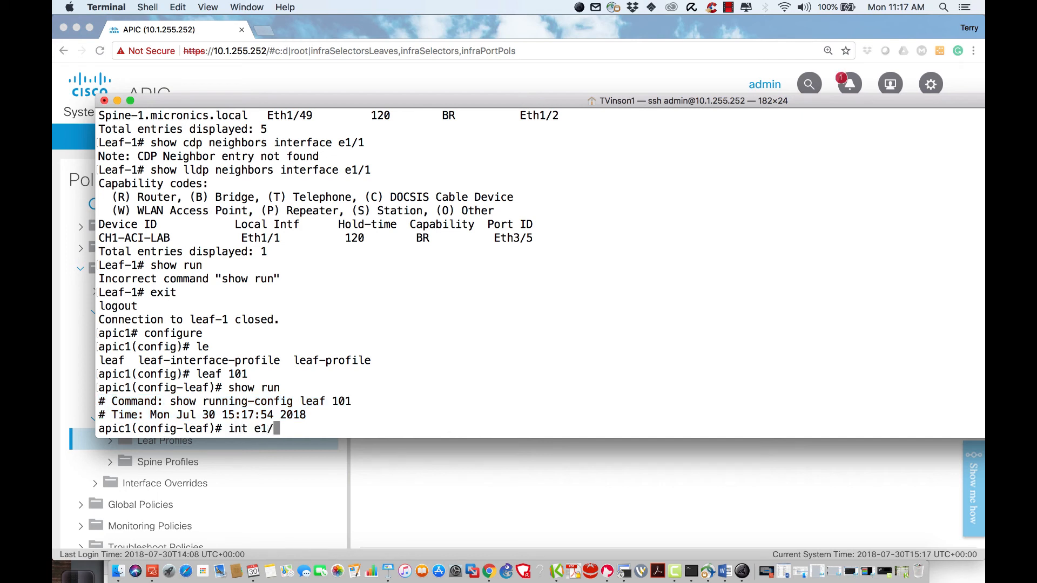
key(BackSpace)
key(BackSpace)
text(thernet 1/1)
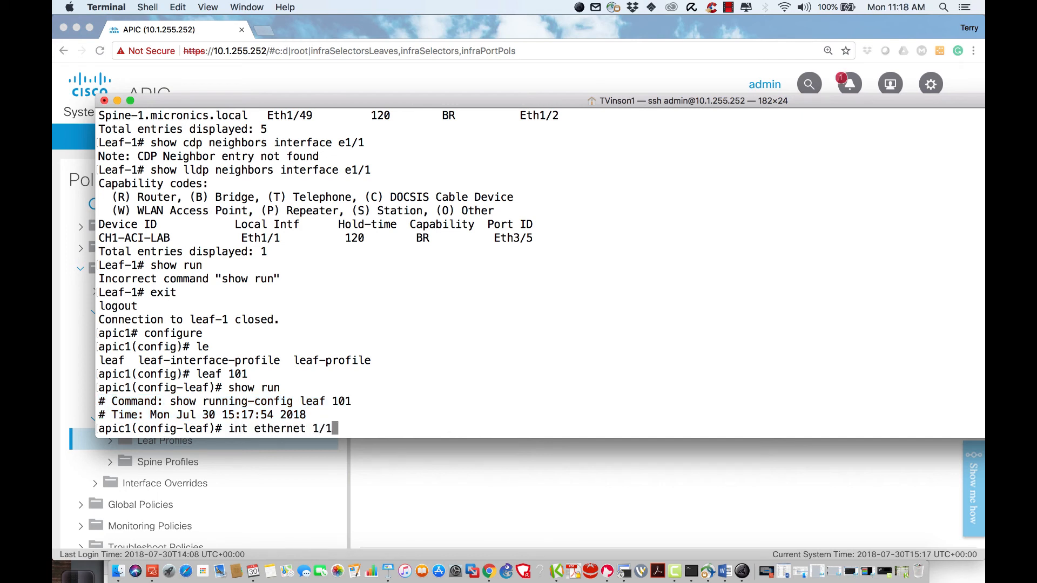
key(Return)
text(show run)
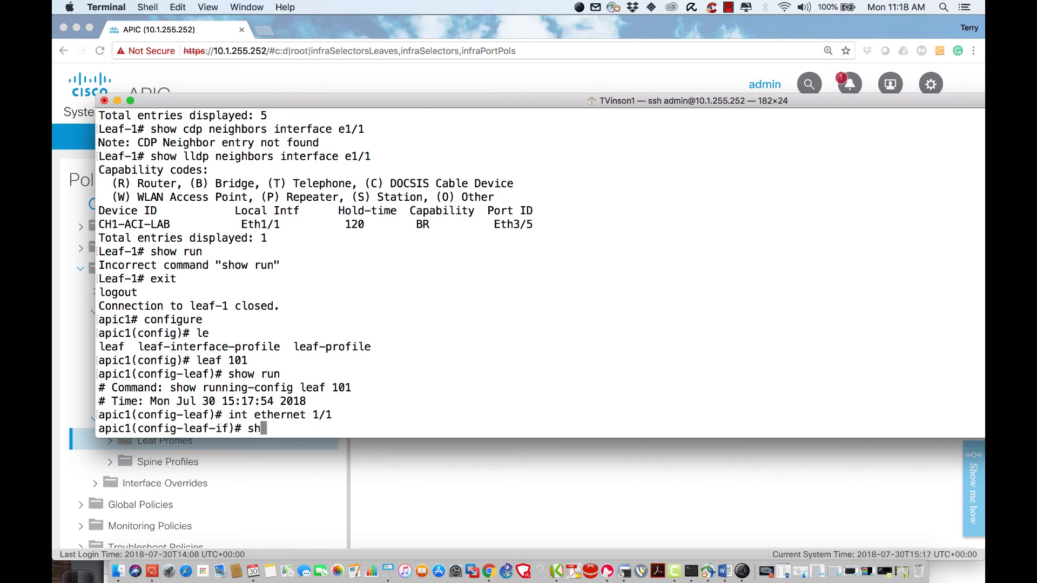
key(Return)
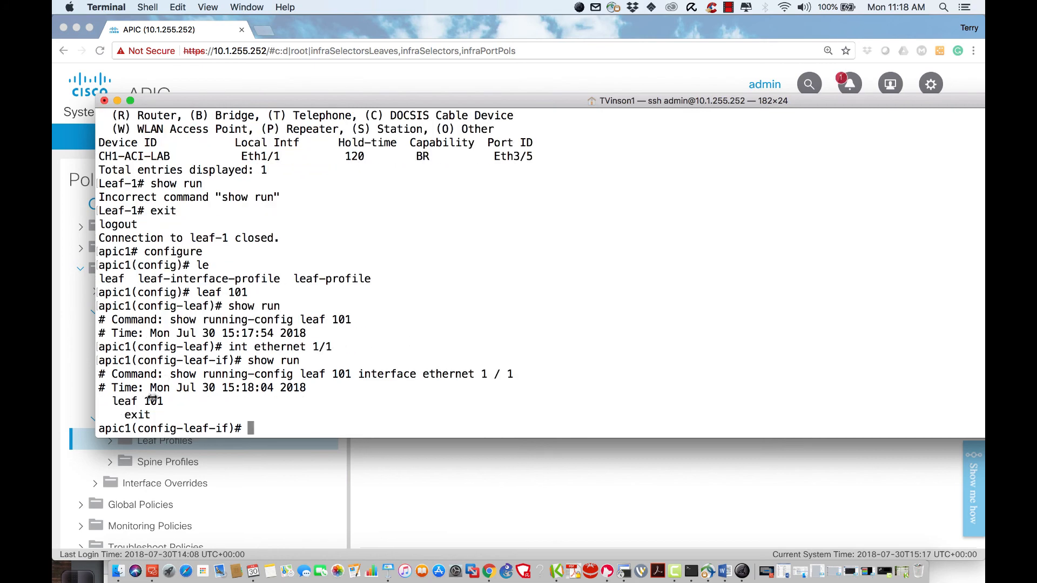
double_click(151, 401)
Exit the interface, leaf and global configuration modes back to the apic1 prompt
text(exit)
key(Return)
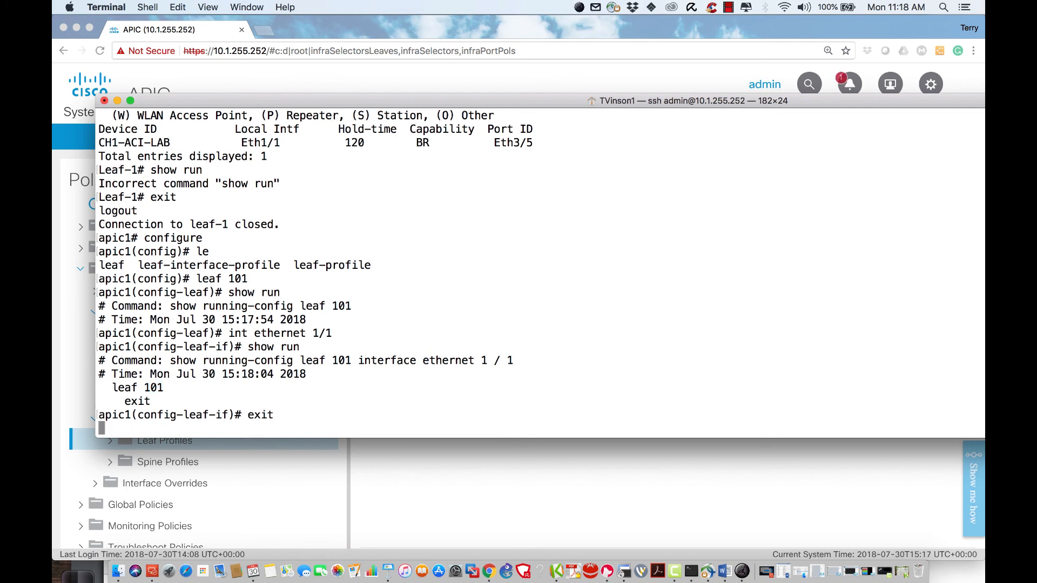
text(exit)
key(Return)
text(exit)
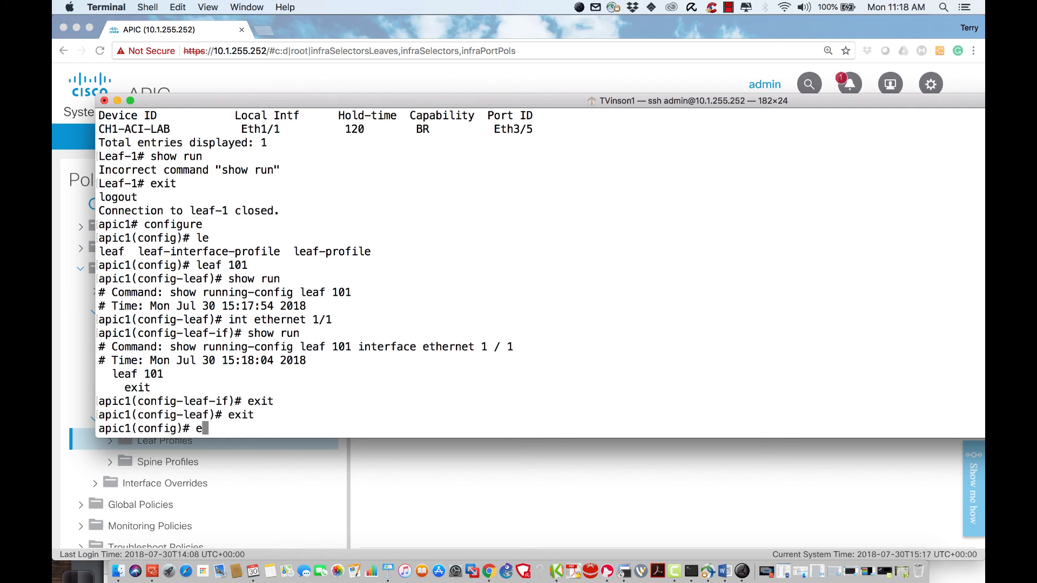
key(Return)
Connect from apic1 to leaf-2 over SSH and log in with the account password
text(ss)
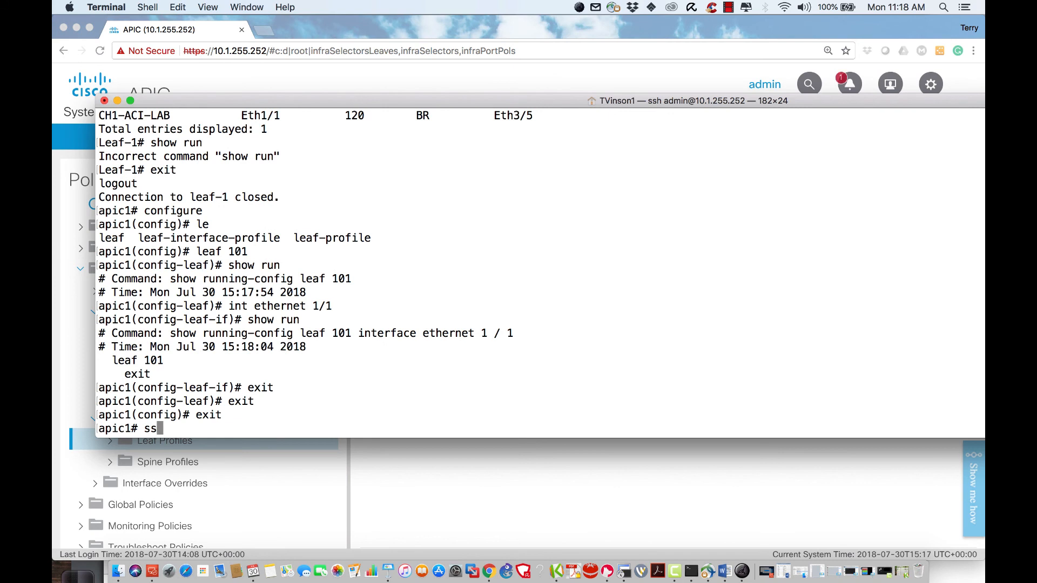
text(h lea)
key(Tab)
text(f-2)
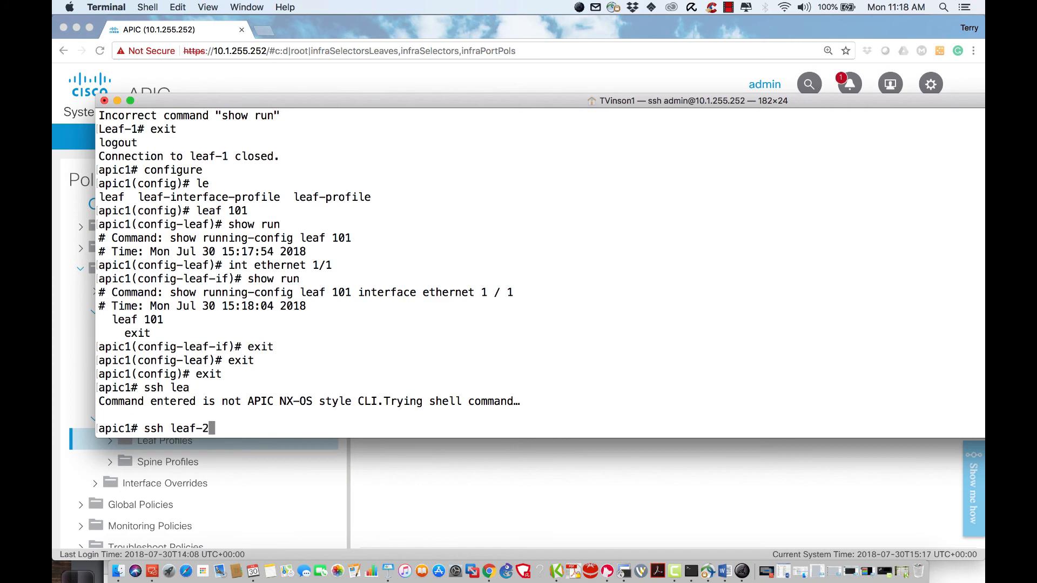
key(Return)
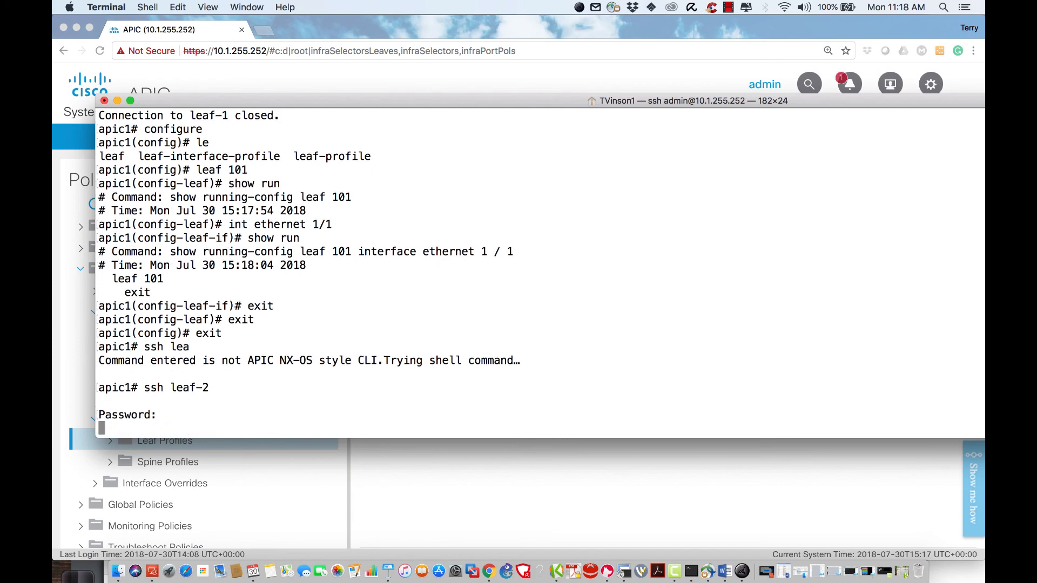
key(Return)
key(Return)
key(Return)
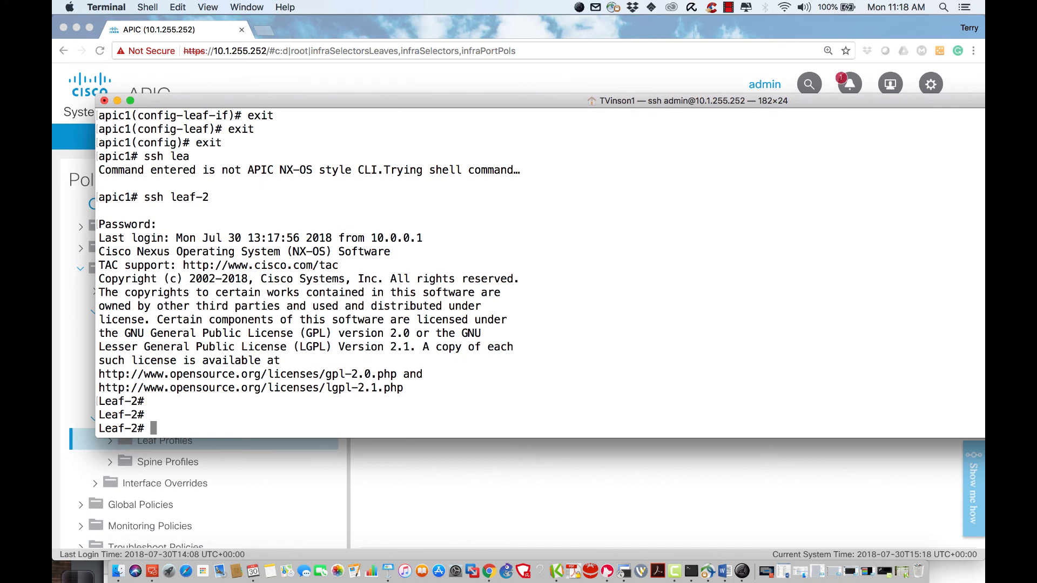
Try to list the LLDP neighbor of one Leaf-2 port with show lldp neighbors inter 1/2
text(show lldp neighbors )
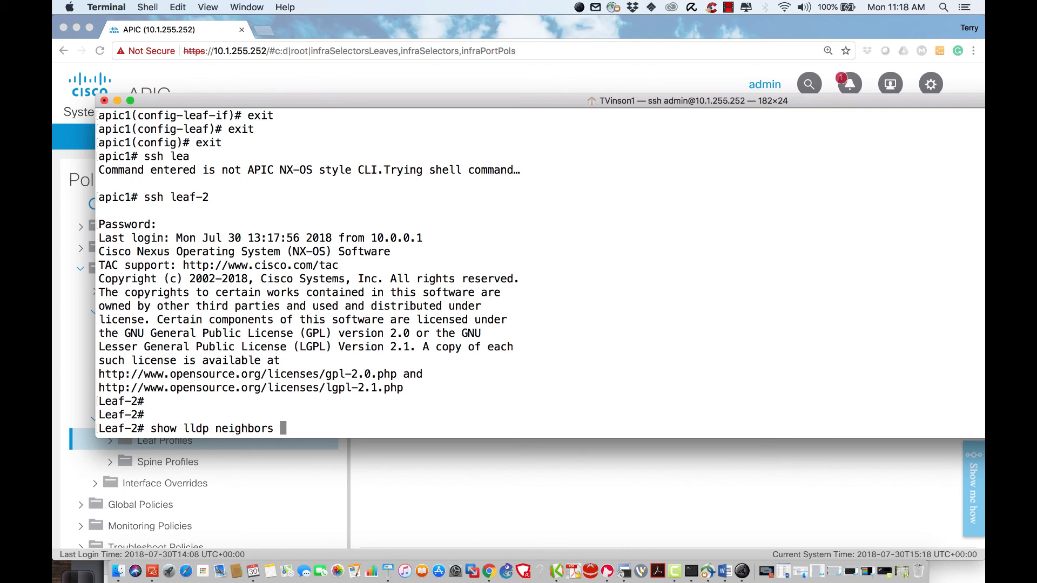
text(inter 1/2)
key(Return)
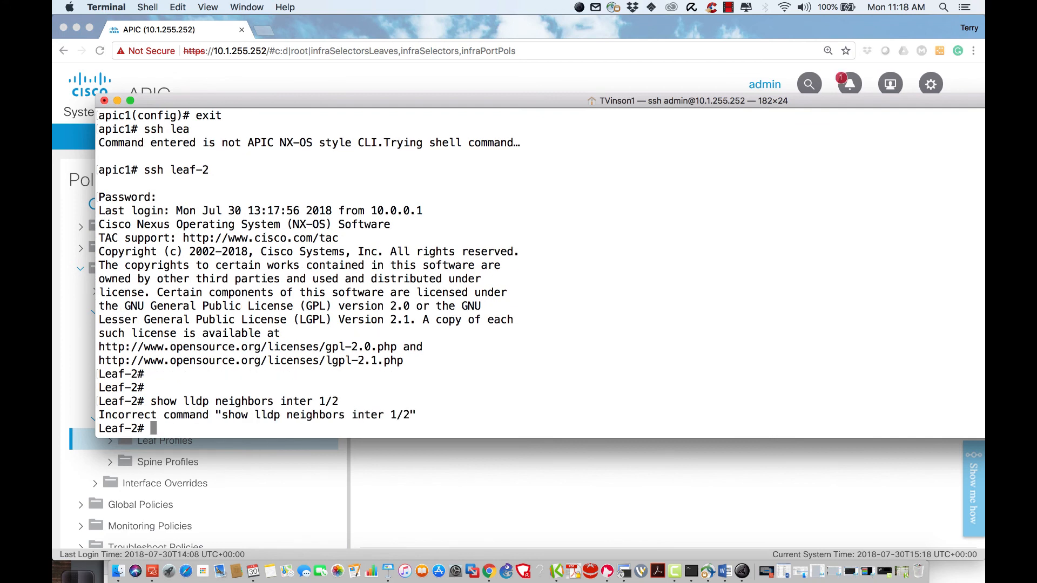
Rework the command into show lldp neighbors inter eth 1/2, run it and examine the local interface, port ID and device ID
key(Up)
key(Left)
key(Left)
key(Left)
key(Left)
text(eth)
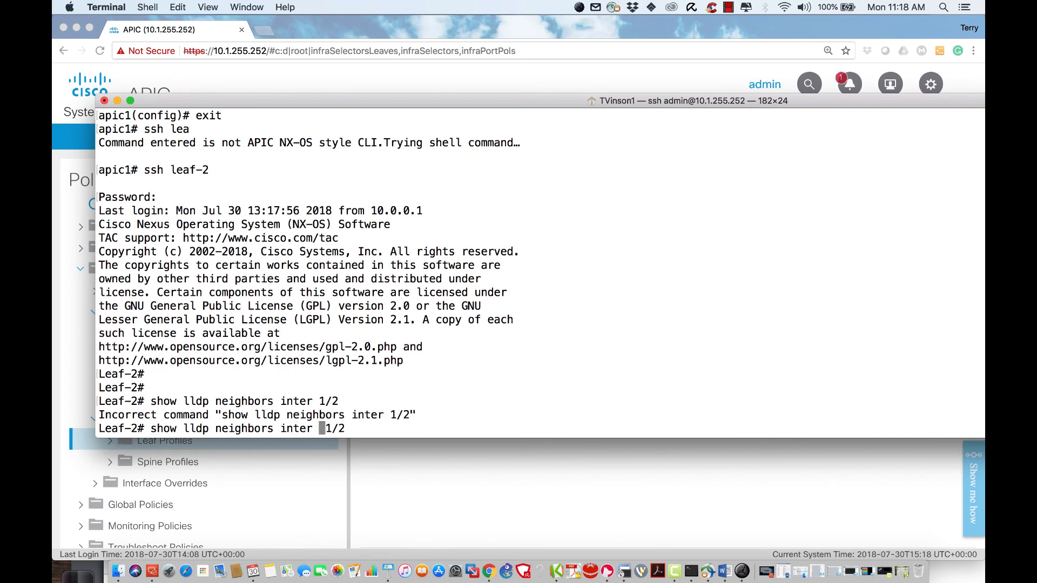
key(Return)
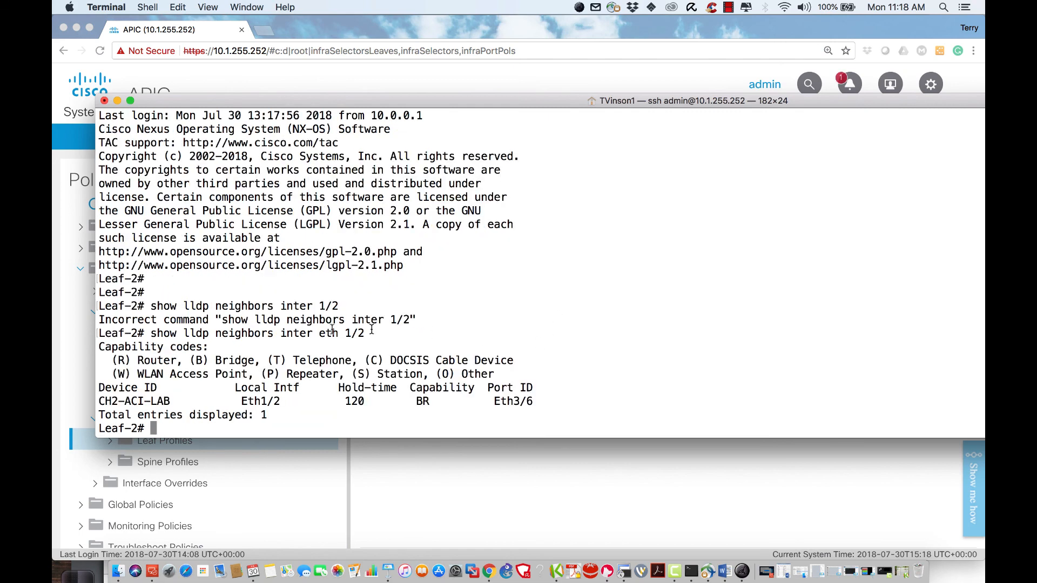
drag(286, 405, 241, 404)
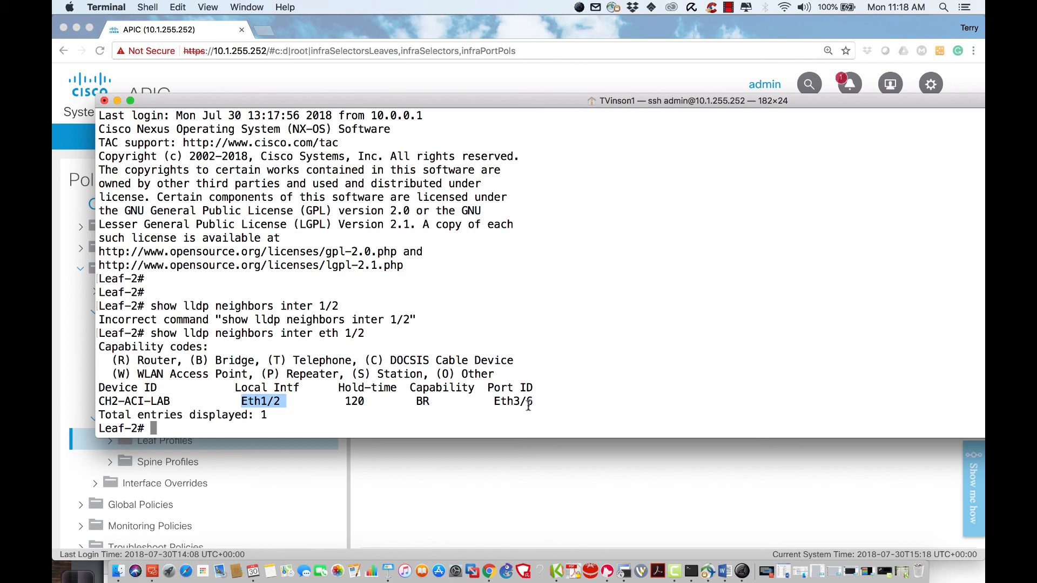
drag(534, 401, 495, 400)
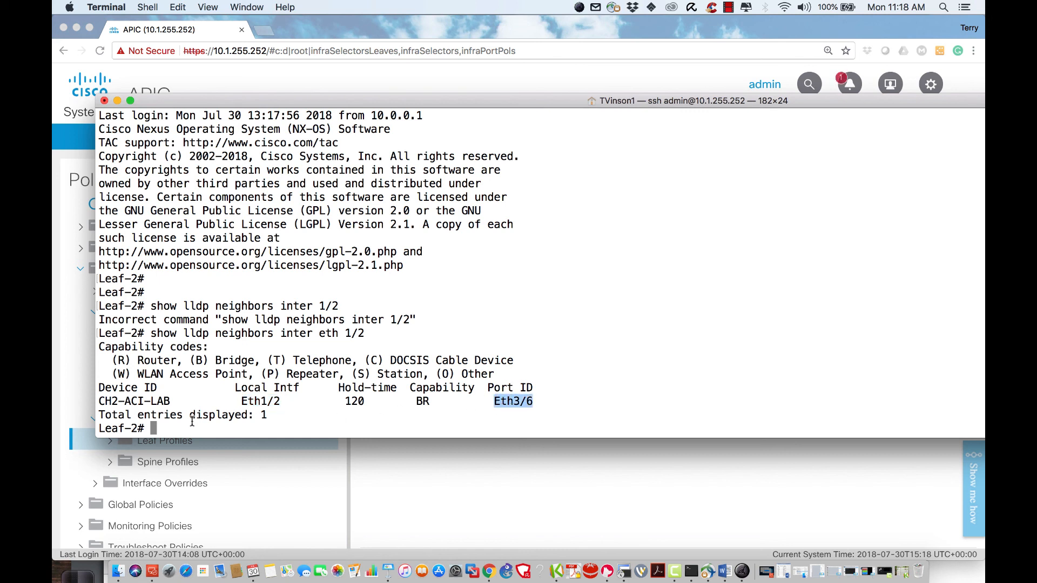
drag(119, 401, 98, 400)
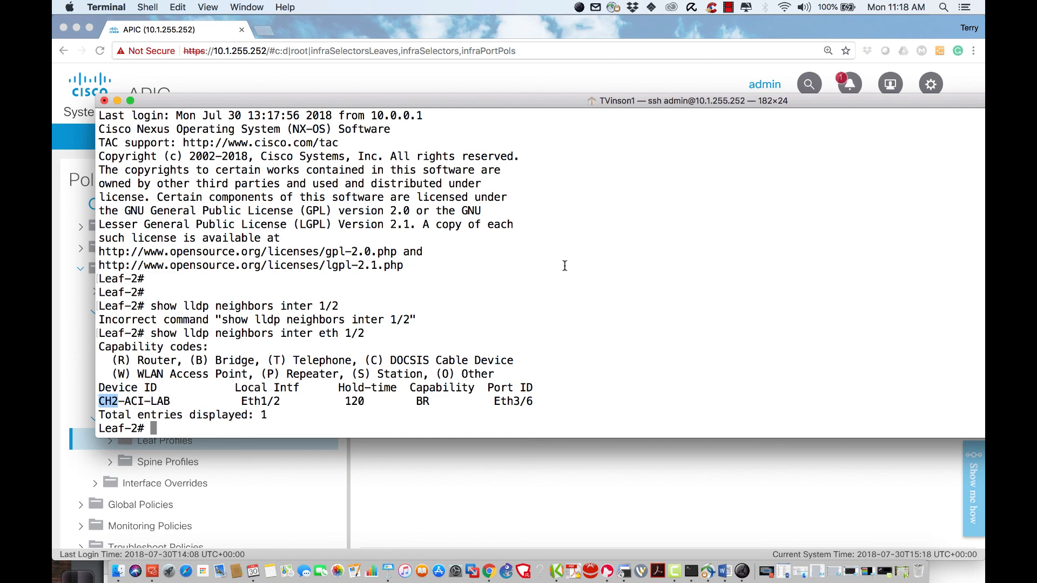
Check the CDP neighbor on the same Leaf-2 port with show cdp neighbors interface ethernet 1/2
key(Return)
key(Return)
key(Return)
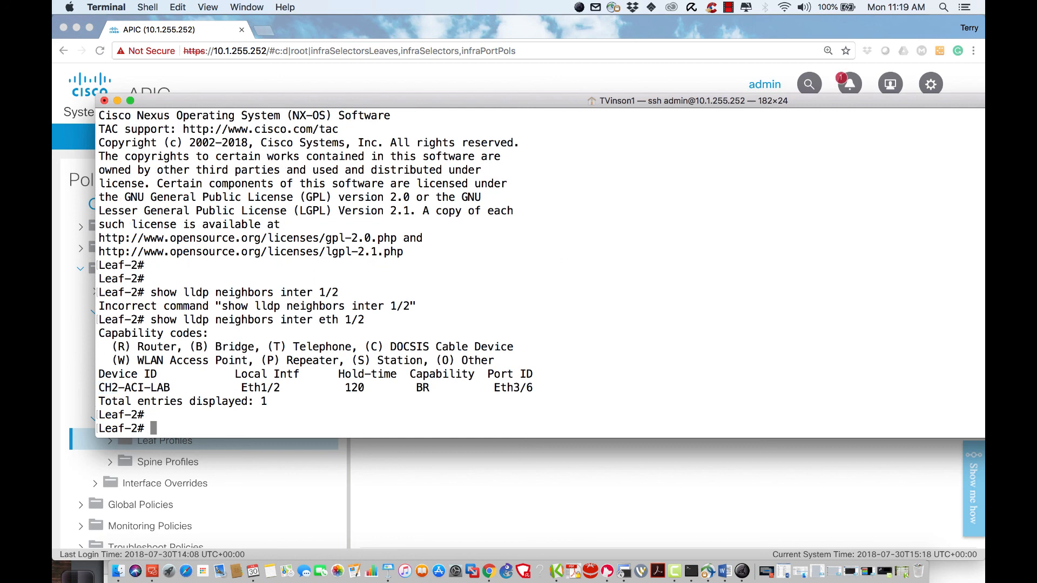
text(show cdp neighbors )
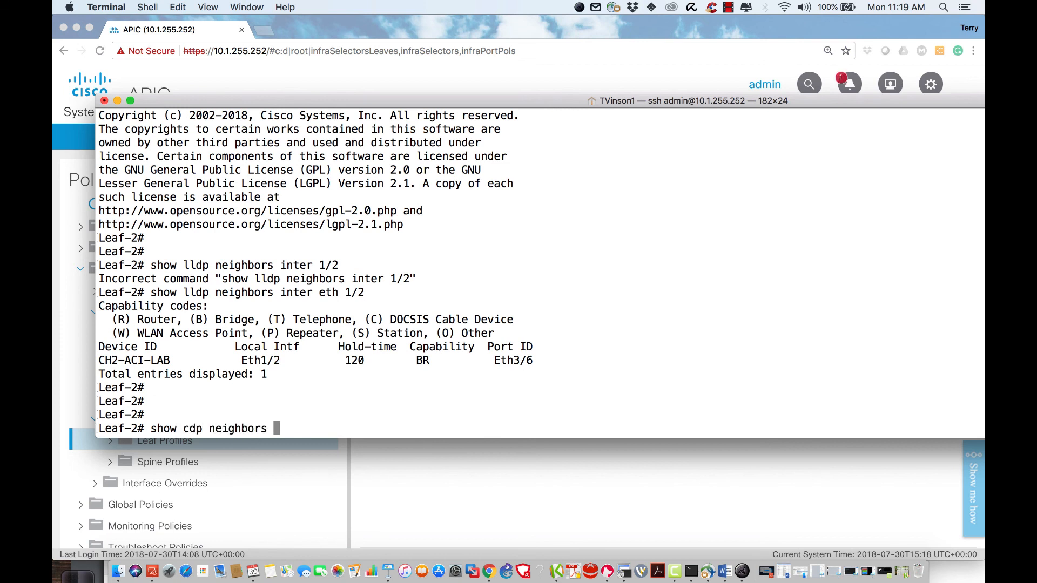
text(interface ethernet )
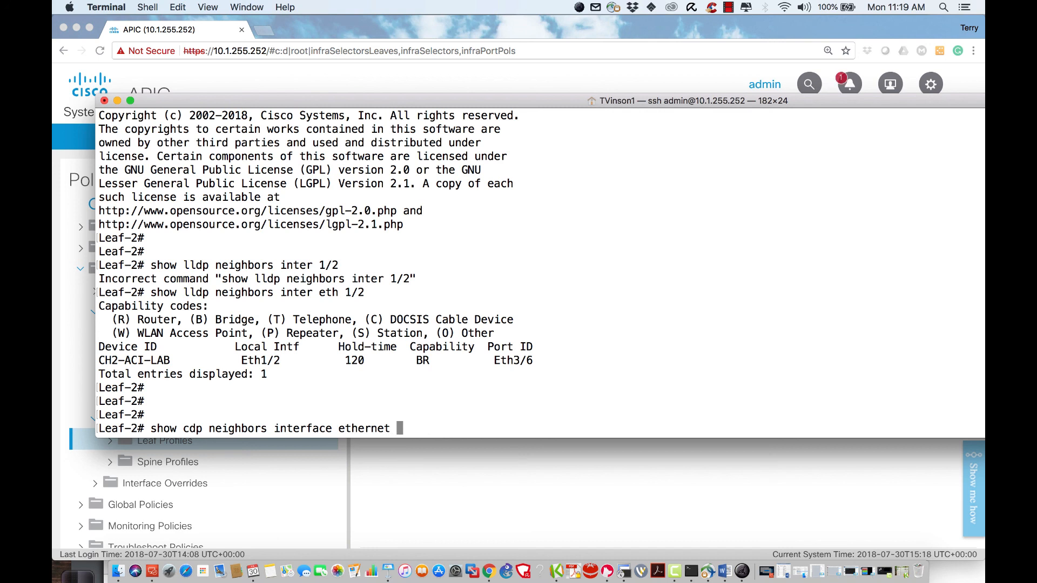
text(1/2)
key(Return)
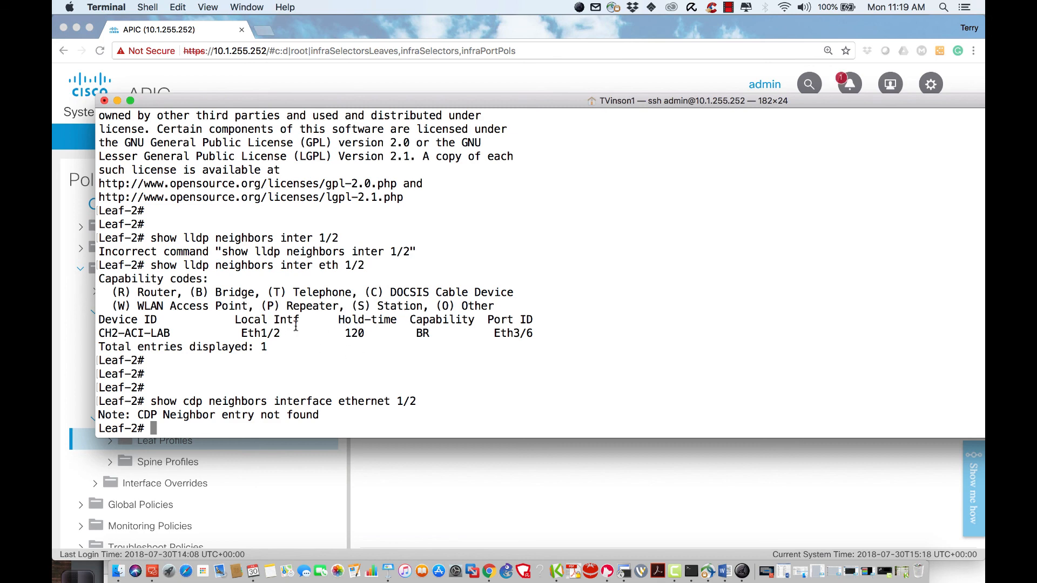
Log out of Leaf-2 and display the running configuration of leaf 101 from apic1 with show run leaf 101
text(exit)
key(Return)
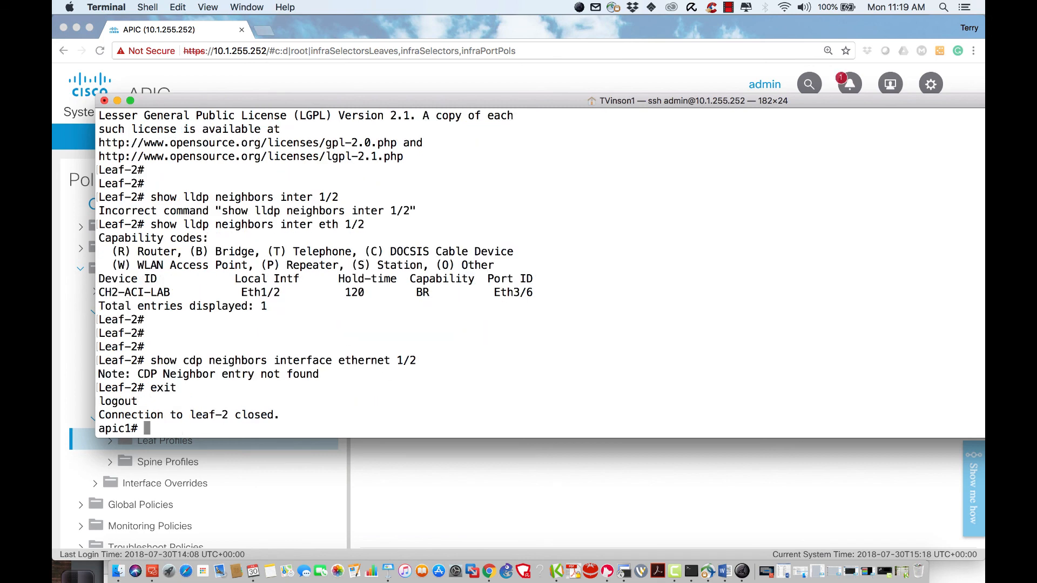
key(Return)
text(show ru)
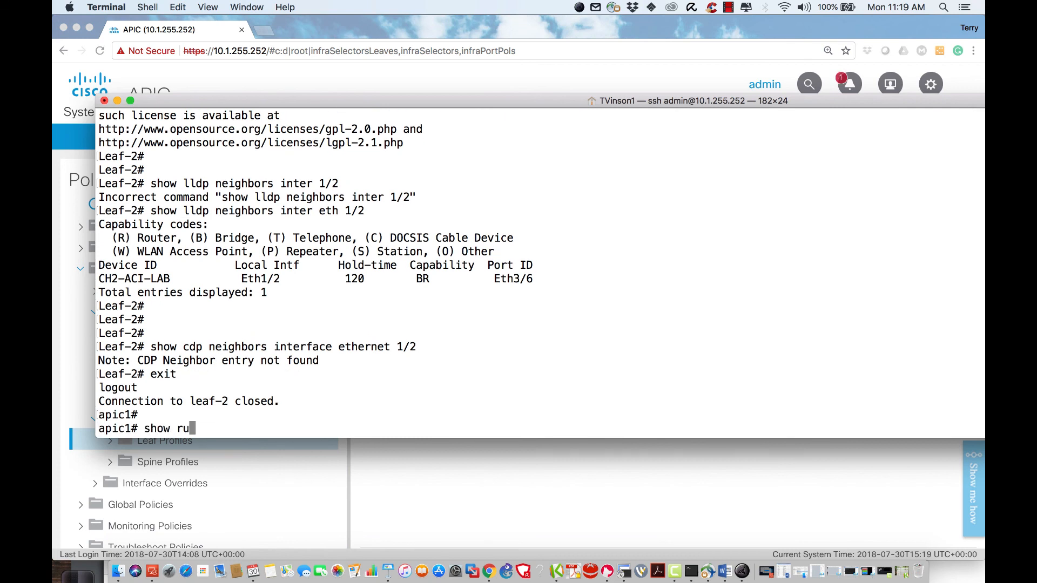
text(n leaf 1010)
key(Return)
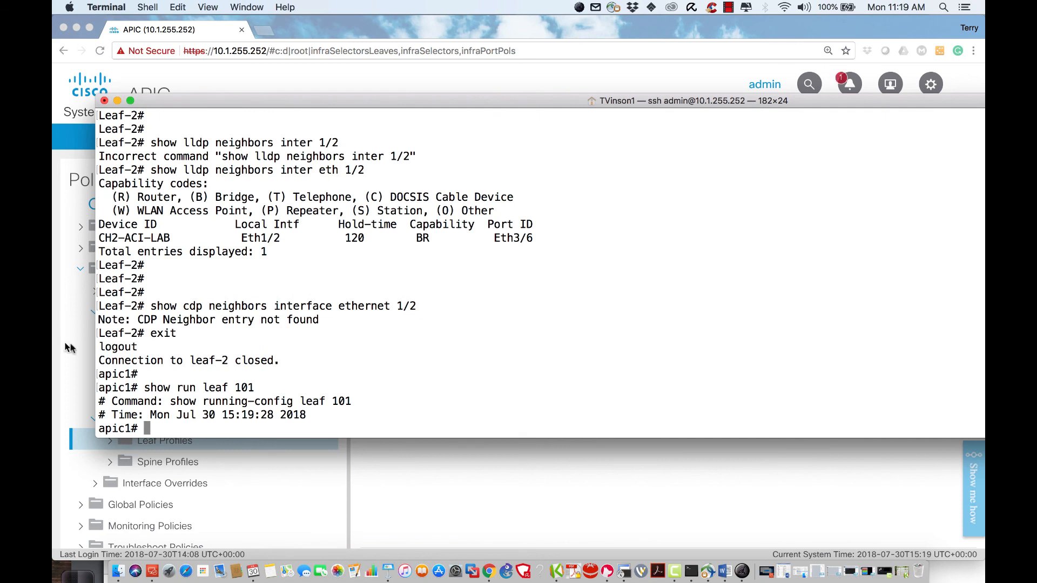
double_click(242, 388)
Rework the previous command into show run leaf 102 and run it
key(Up)
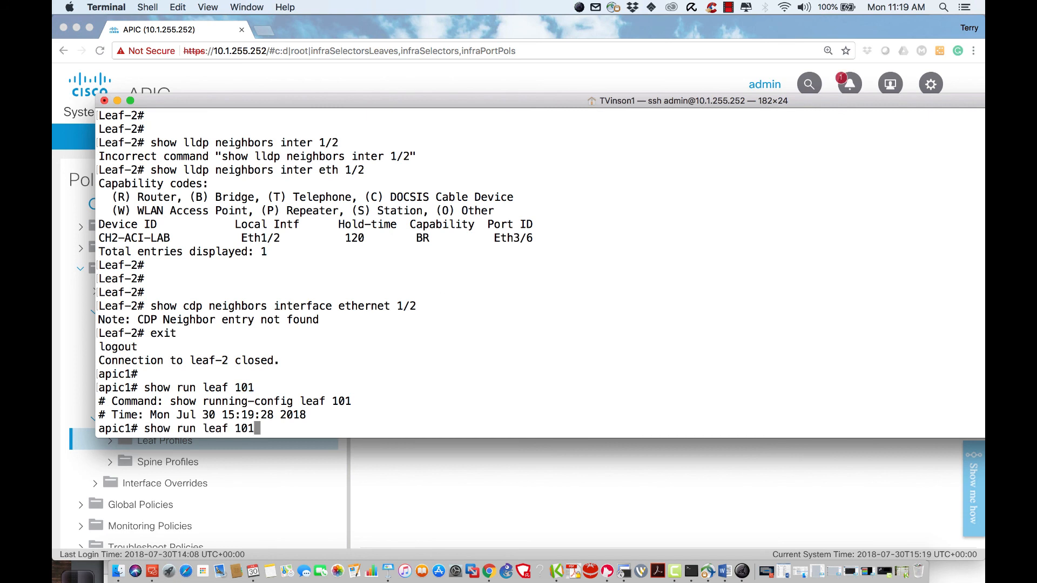
key(BackSpace)
text(2)
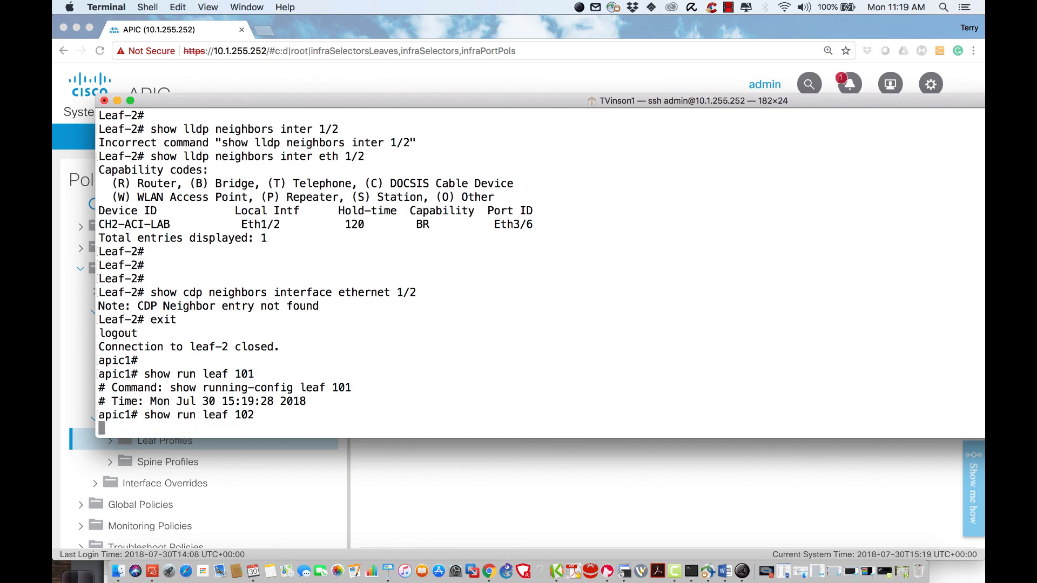
key(Return)
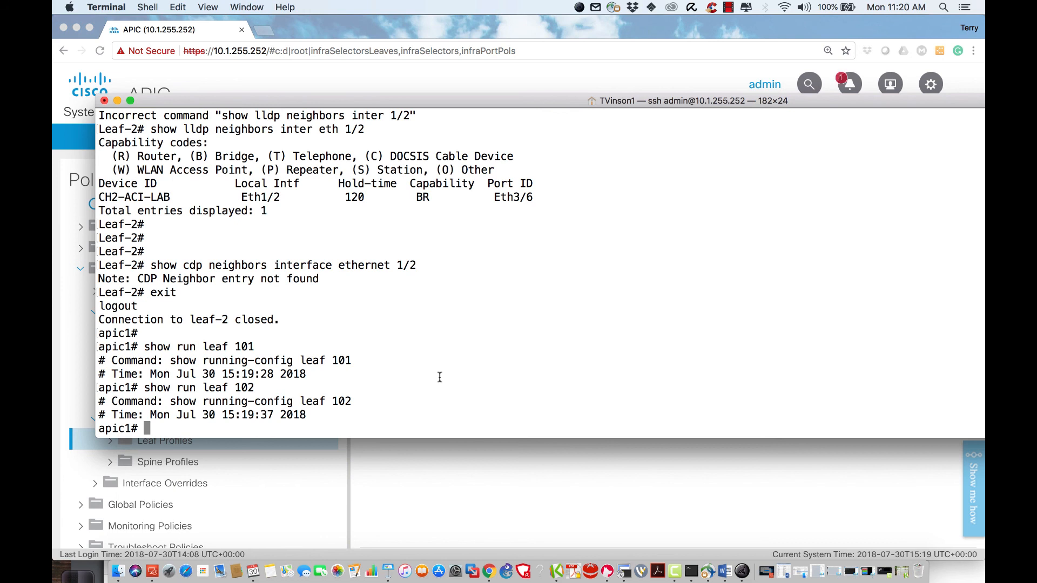
click(727, 7)
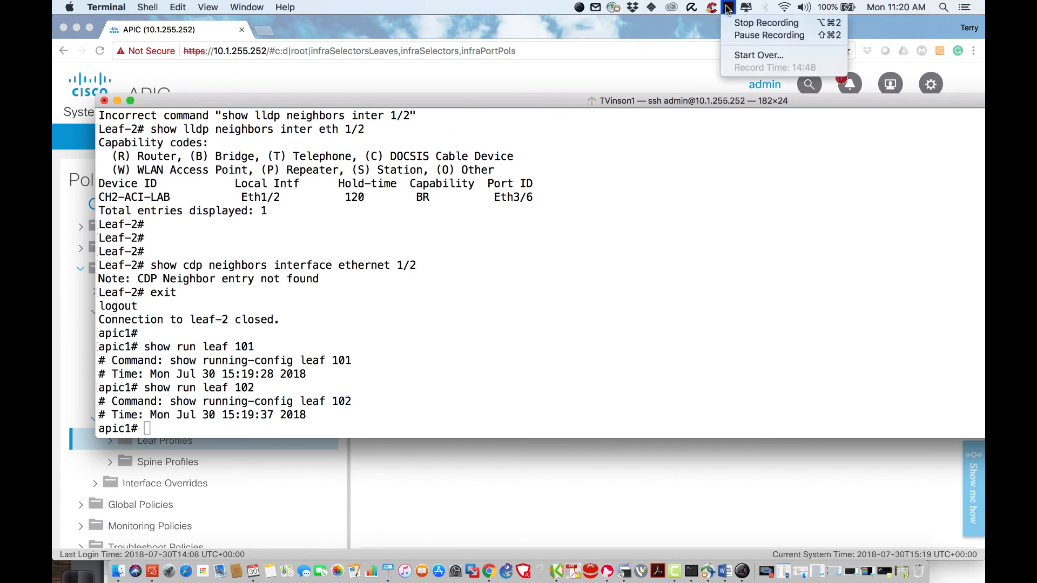